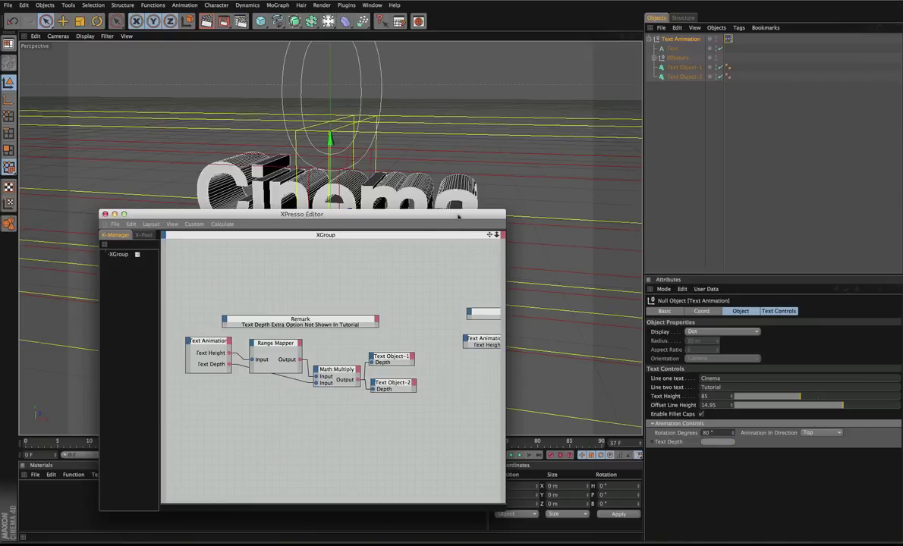
Set the Text Height to 86 and examine the XPresso nodes that drive the depth of the two text objects
{"action": "left_click_drag", "start_coordinate": [458, 215], "coordinate": [318, 265]}
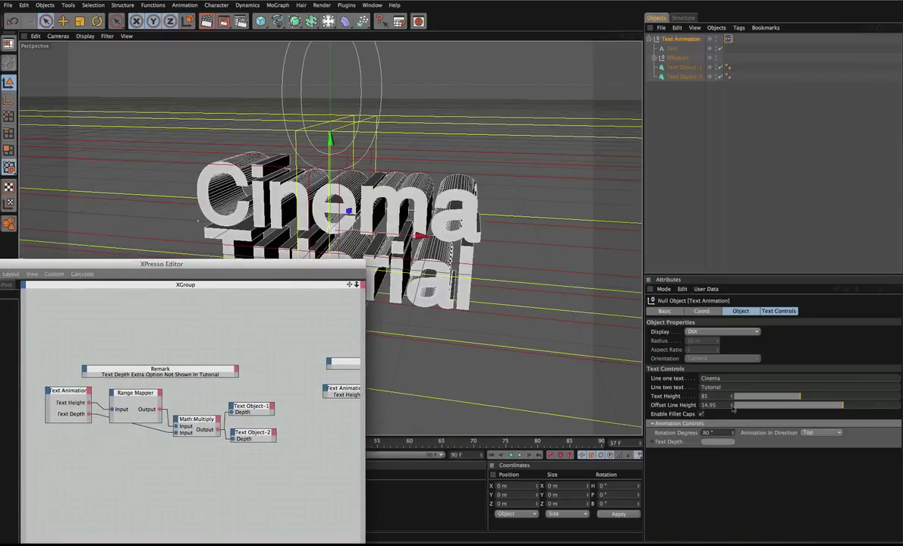
{"action": "left_click_drag", "start_coordinate": [740, 396], "coordinate": [801, 396]}
{"action": "left_click", "coordinate": [250, 407]}
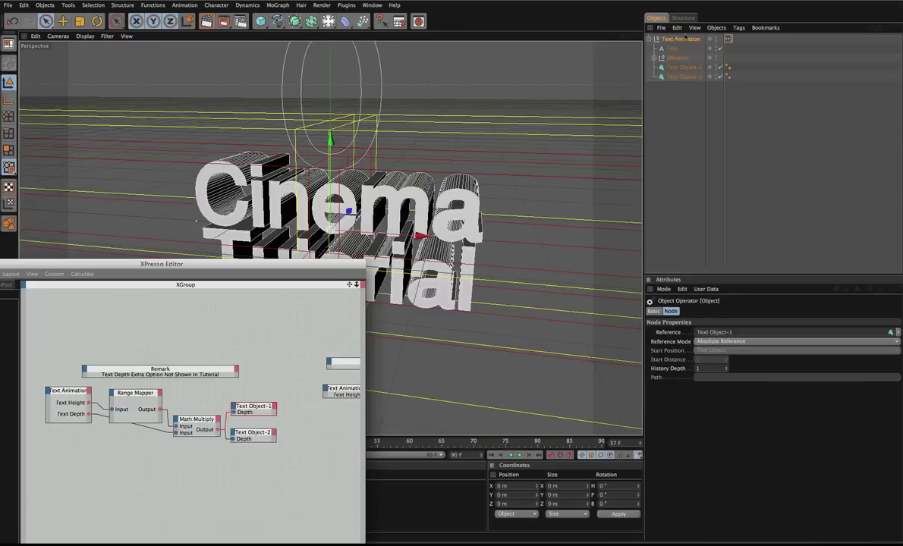
{"action": "left_click", "coordinate": [679, 39]}
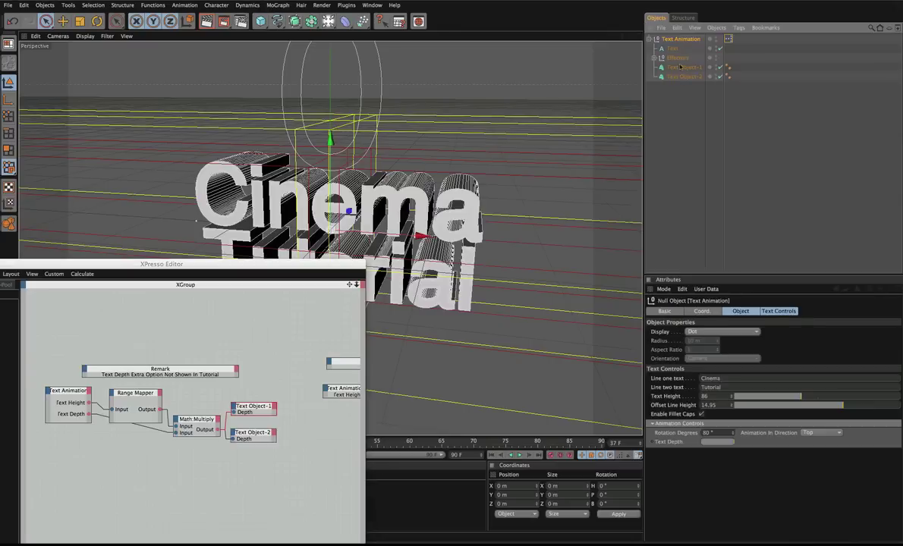
{"action": "left_click", "coordinate": [668, 433]}
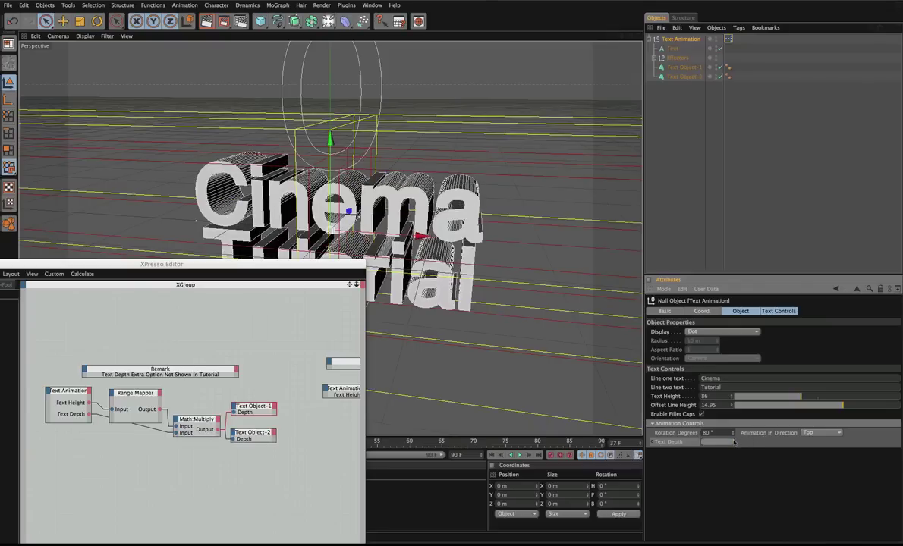
{"action": "left_click", "coordinate": [182, 419]}
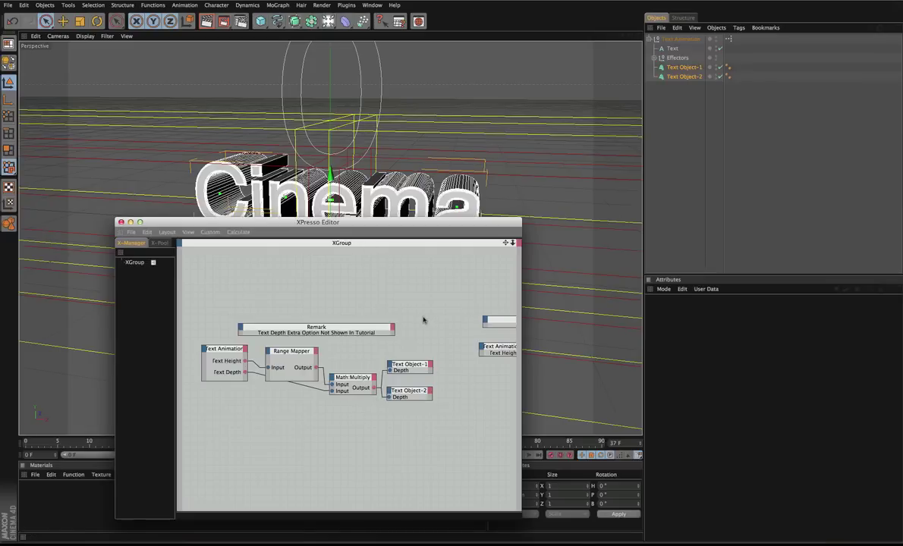
Bring an empty area of the XPresso graph into view and start a new user data entry on the Text Animation null
{"action": "middle_click_drag", "start_coordinate": [402, 289], "coordinate": [417, 359]}
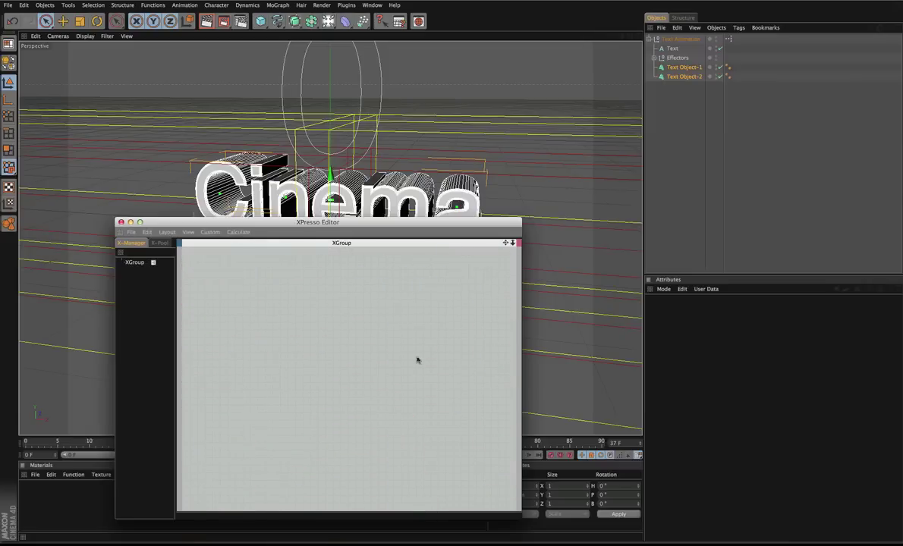
{"action": "left_click", "coordinate": [681, 38]}
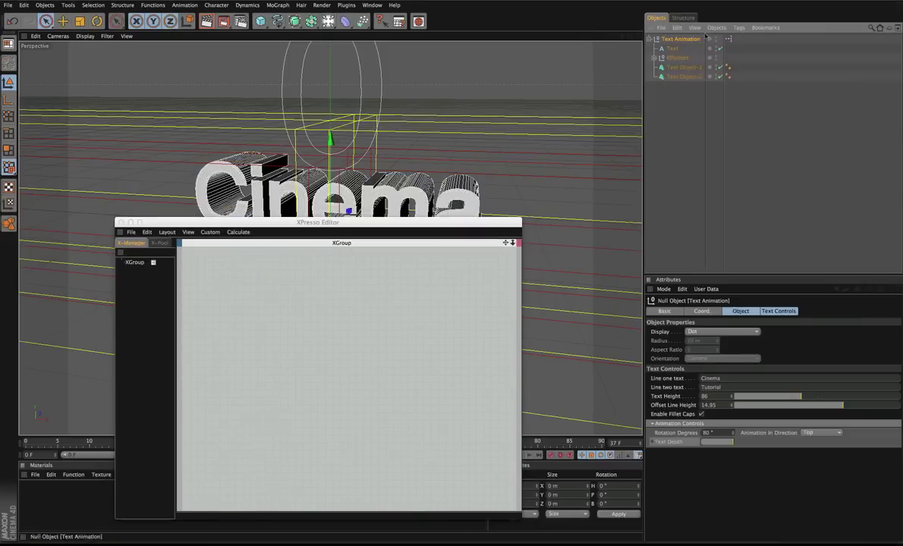
{"action": "left_click", "coordinate": [671, 424]}
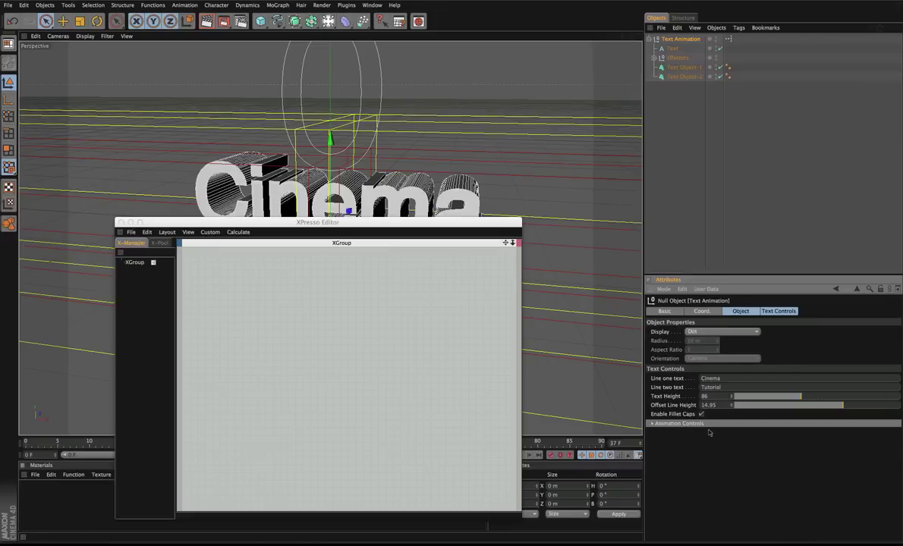
{"action": "left_click", "coordinate": [741, 311], "text": "shift"}
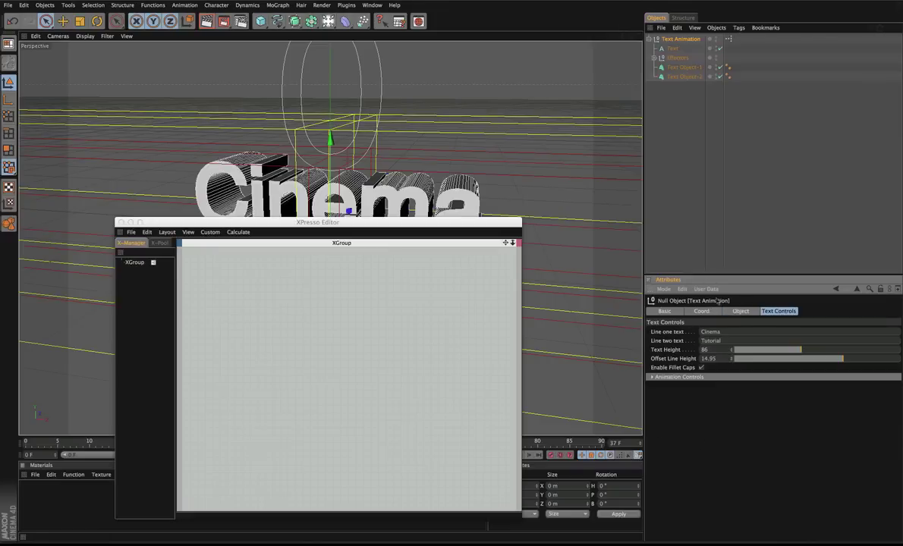
{"action": "left_click", "coordinate": [706, 289]}
{"action": "left_click", "coordinate": [717, 308]}
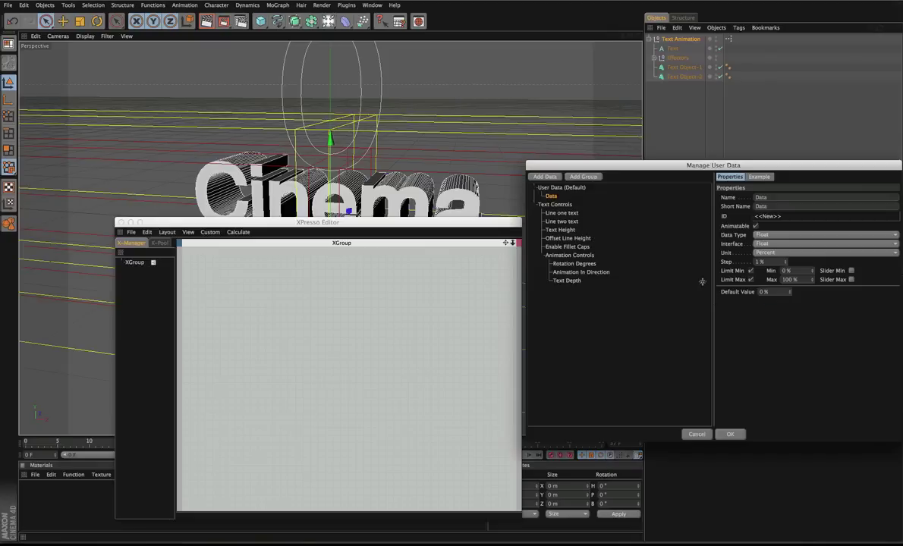
{"action": "left_click_drag", "start_coordinate": [656, 168], "coordinate": [483, 102]}
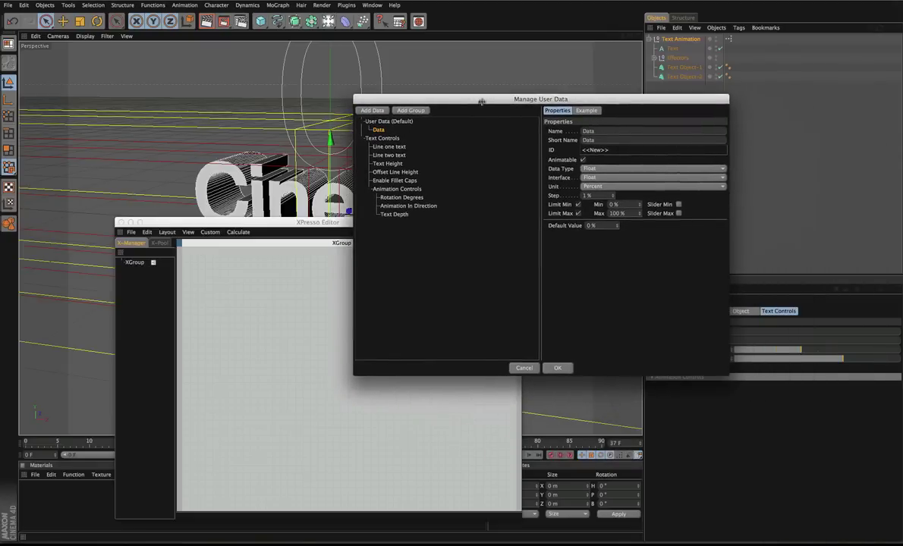
Add a user data group named "Camera Settings"
{"action": "left_click", "coordinate": [410, 111]}
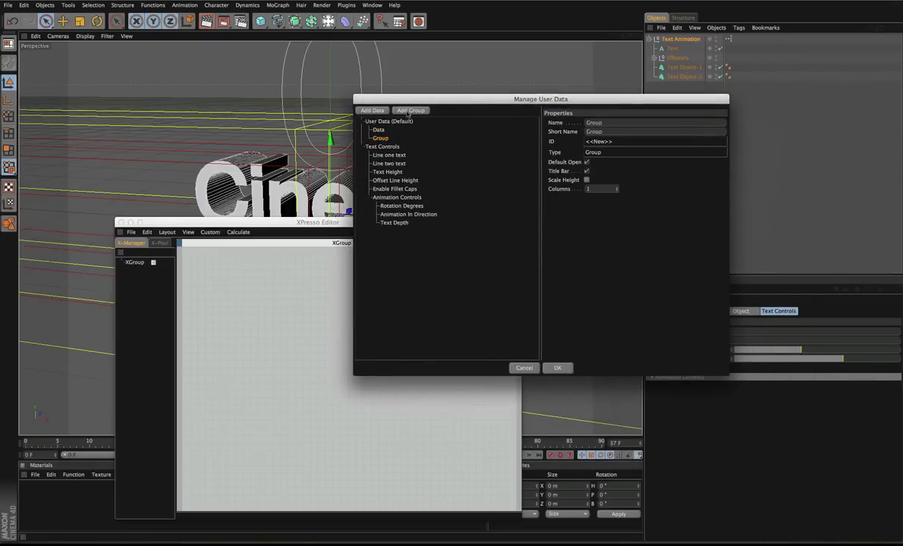
{"action": "double_click", "coordinate": [594, 122]}
{"action": "type", "text": "Camera Settings"}
{"action": "key", "text": "Return"}
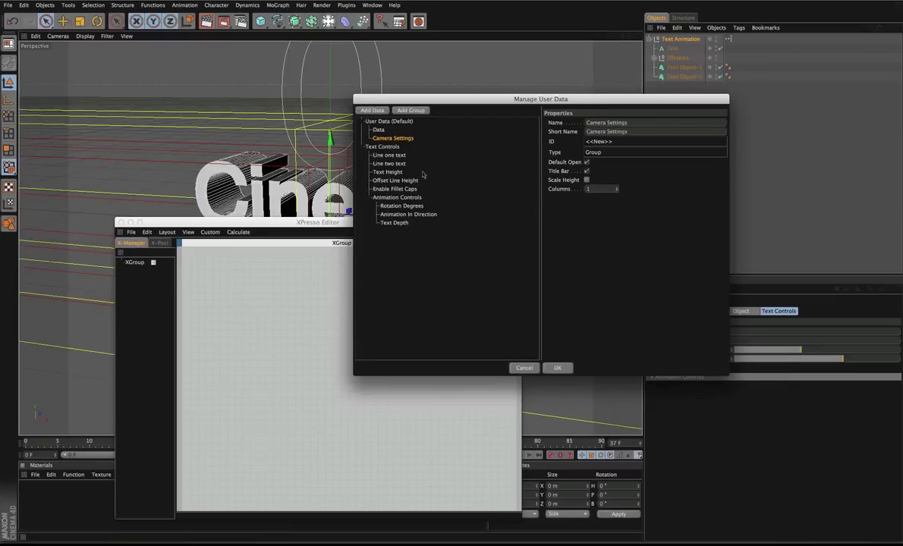
Place the Camera Settings group at the top level after Text Controls, with the Data entry nested inside it
{"action": "left_click_drag", "start_coordinate": [378, 130], "coordinate": [391, 235]}
{"action": "mouse_move", "coordinate": [357, 123]}
{"action": "left_mouse_down"}
{"action": "mouse_move", "coordinate": [359, 203]}
{"action": "mouse_move", "coordinate": [397, 220]}
{"action": "mouse_move", "coordinate": [368, 209]}
{"action": "mouse_move", "coordinate": [375, 123]}
{"action": "mouse_move", "coordinate": [338, 129]}
{"action": "mouse_move", "coordinate": [363, 131]}
{"action": "left_mouse_up"}
{"action": "left_click", "coordinate": [361, 130]}
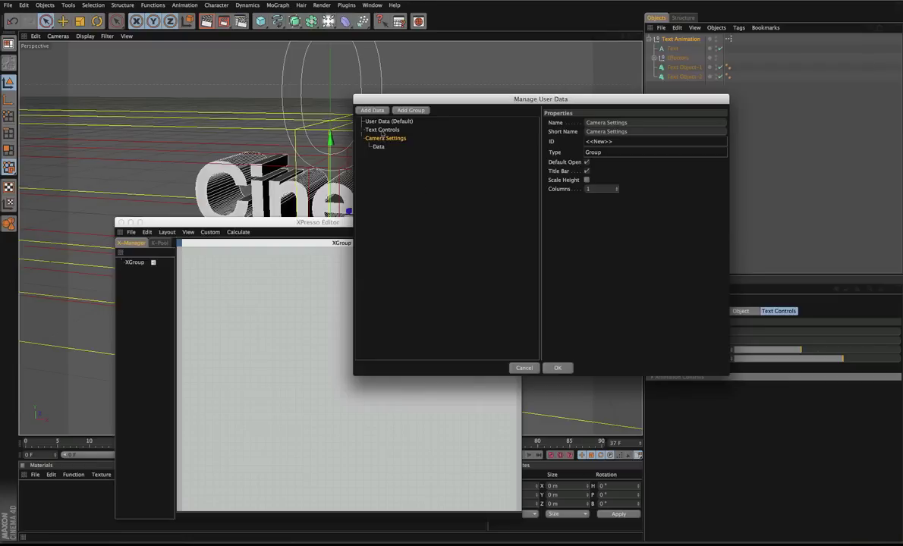
{"action": "left_click_drag", "start_coordinate": [602, 106], "coordinate": [523, 112]}
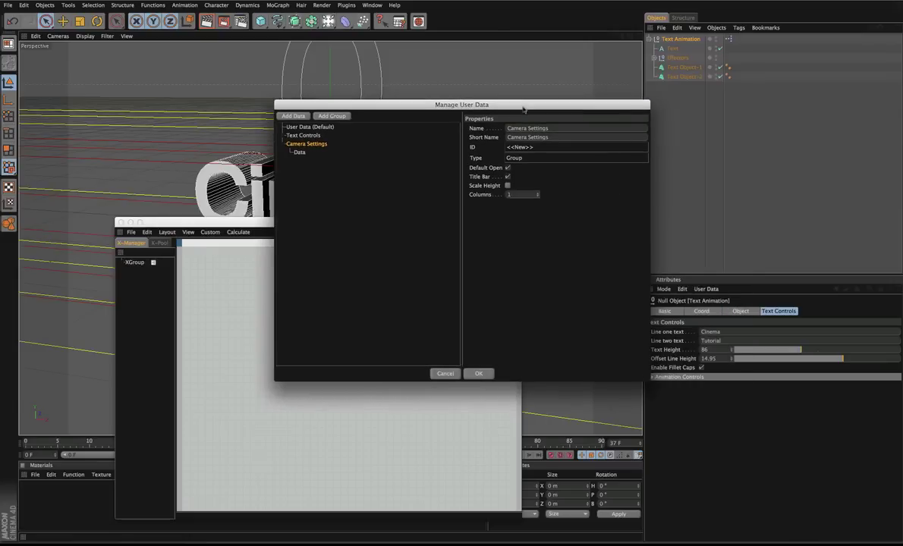
Rename the Data entry to "Start Position" and make it non-animatable
{"action": "key", "text": "Down"}
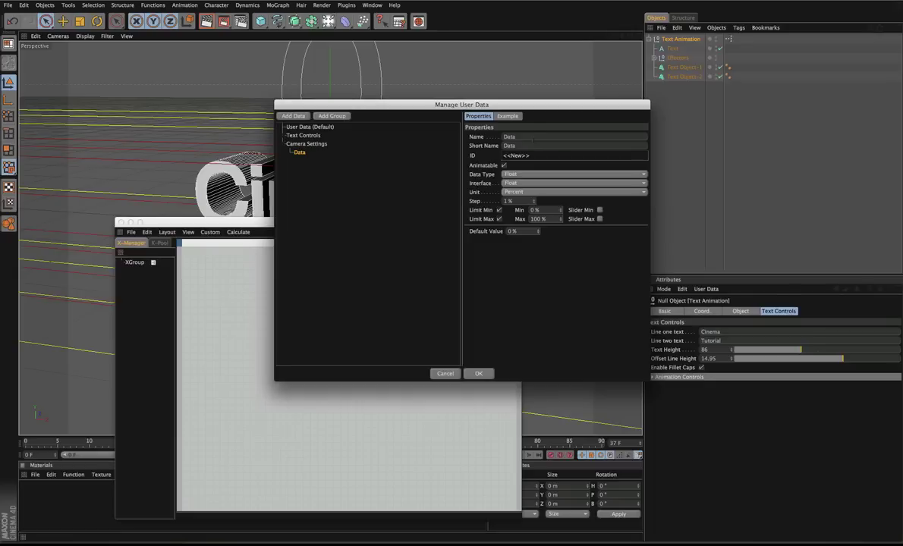
{"action": "double_click", "coordinate": [533, 137]}
{"action": "type", "text": "Start Position"}
{"action": "key", "text": "Return"}
{"action": "left_click", "coordinate": [504, 164]}
Duplicate the Start Position entry, rename the copy "End Position" and set its default value to 100%
{"action": "mouse_move", "coordinate": [310, 159]}
{"action": "left_mouse_down"}
{"action": "mouse_move", "coordinate": [318, 177]}
{"action": "mouse_move", "coordinate": [294, 148]}
{"action": "mouse_move", "coordinate": [325, 159]}
{"action": "left_mouse_up"}
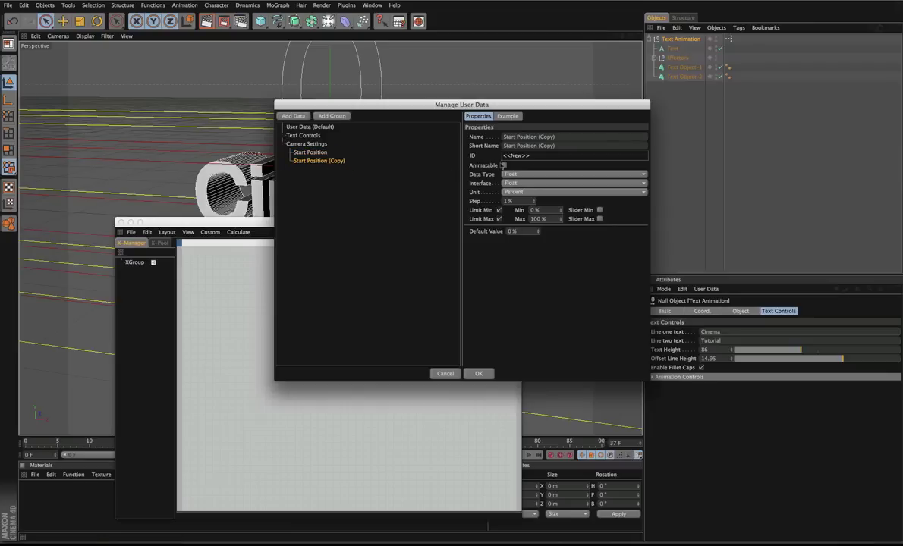
{"action": "left_click_drag", "start_coordinate": [518, 136], "coordinate": [489, 139]}
{"action": "type", "text": "End Position"}
{"action": "key", "text": "Return"}
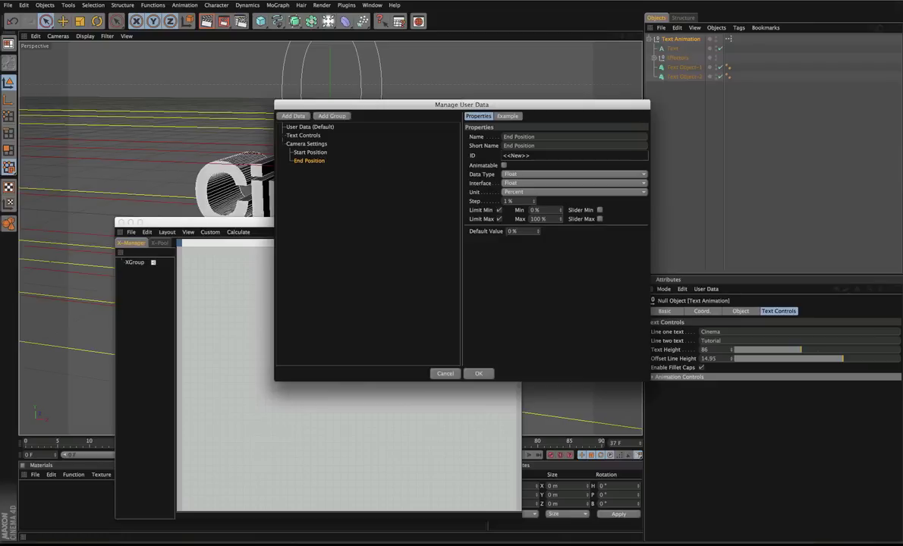
{"action": "type", "text": "100"}
Add another float entry to Camera Settings with the unit Real and a step of 0.25
{"action": "left_click", "coordinate": [300, 151]}
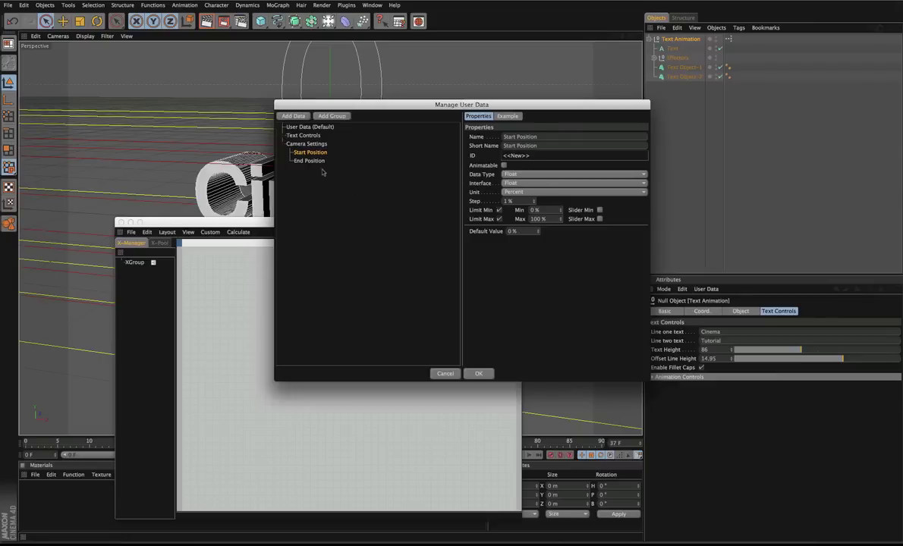
{"action": "left_click", "coordinate": [288, 115]}
{"action": "left_click", "coordinate": [511, 183]}
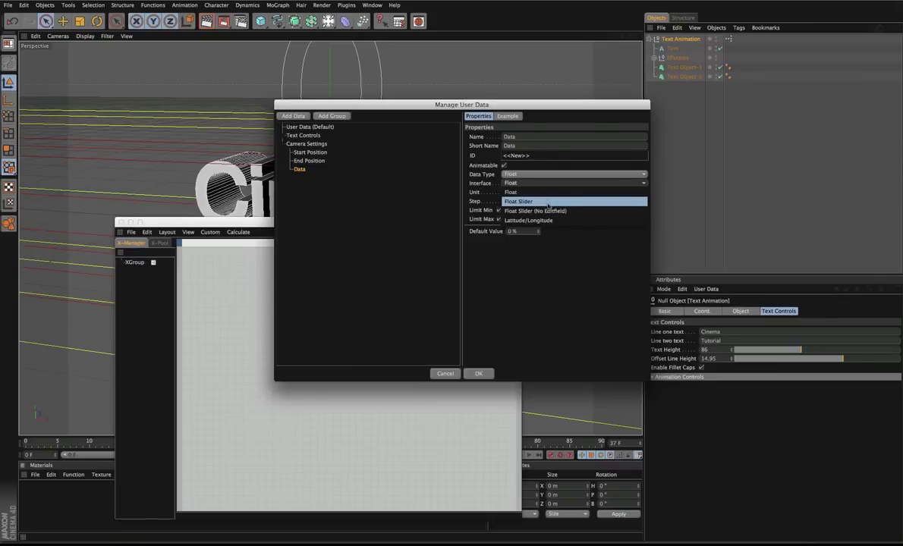
{"action": "left_click", "coordinate": [531, 193]}
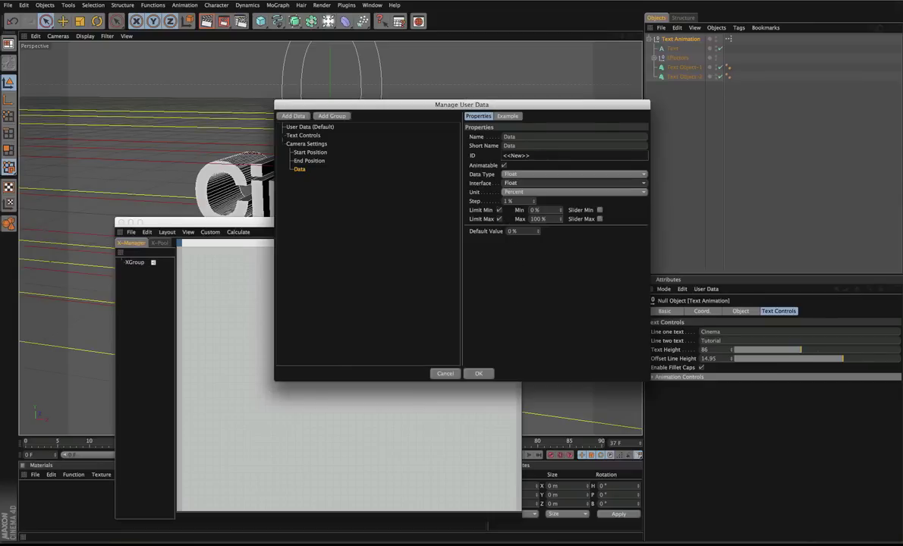
{"action": "left_click", "coordinate": [523, 195]}
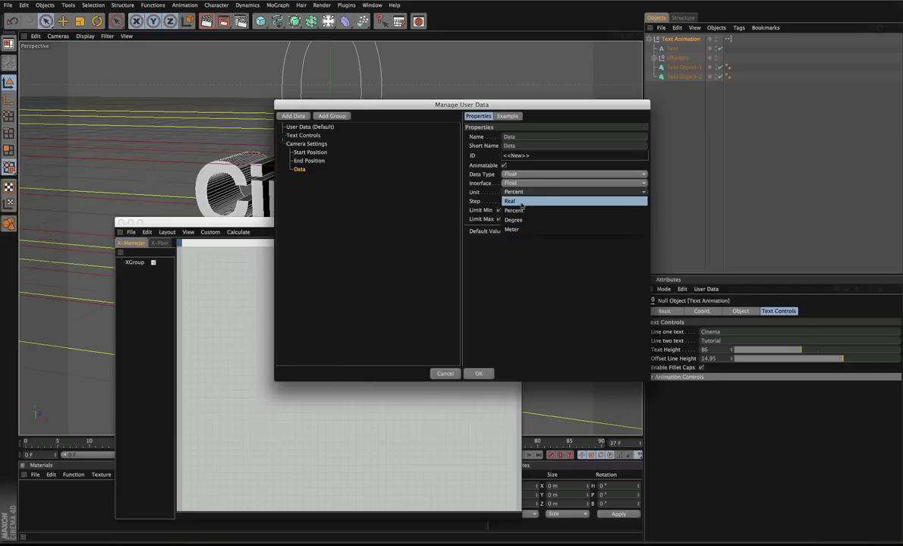
{"action": "left_click", "coordinate": [492, 199]}
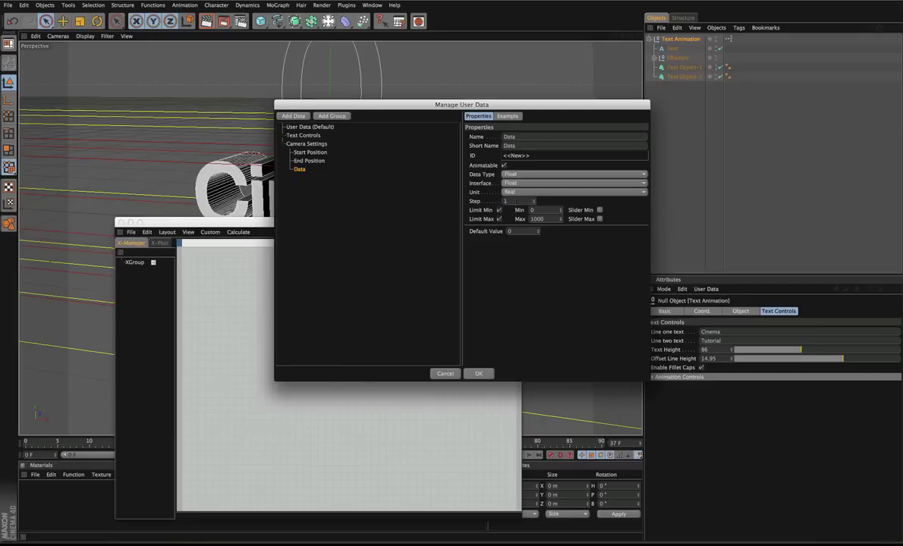
{"action": "left_click_drag", "start_coordinate": [517, 201], "coordinate": [459, 192]}
{"action": "type", "text": ".25"}
{"action": "key", "text": "Return"}
Name the new entry "Duration of Camera Move (seconds)"
{"action": "type", "text": "C"}
{"action": "type", "text": "uration"}
{"action": "type", "text": " of Camera Mov"}
{"action": "type", "text": "e (seconds"}
{"action": "type", "text": ")"}
{"action": "key", "text": "Return"}
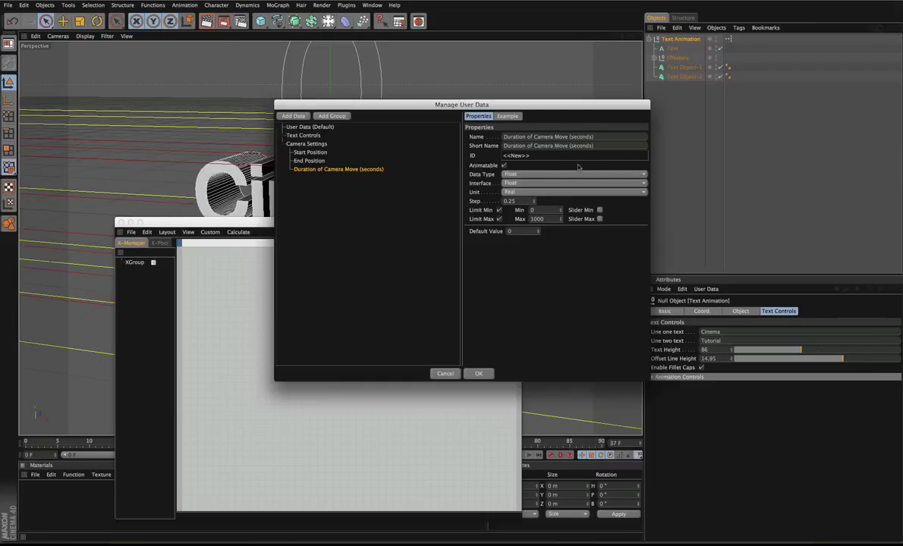
Set the camera move duration's maximum to 5 and its default value to 2.5
{"action": "left_click_drag", "start_coordinate": [530, 220], "coordinate": [866, 224]}
{"action": "type", "text": "6"}
{"action": "key", "text": "BackSpace"}
{"action": "type", "text": "55"}
{"action": "mouse_move", "coordinate": [343, 172]}
{"action": "left_mouse_down"}
{"action": "mouse_move", "coordinate": [306, 158]}
{"action": "mouse_move", "coordinate": [307, 170]}
{"action": "mouse_move", "coordinate": [330, 184]}
{"action": "left_mouse_up"}
Add a data entry named "Start Frame" to the Camera Settings group
{"action": "left_click", "coordinate": [288, 115]}
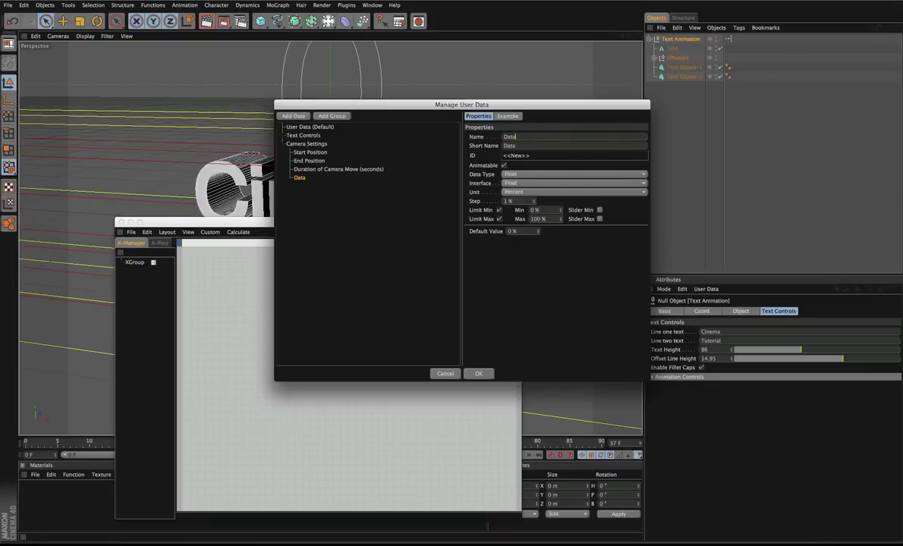
{"action": "double_click", "coordinate": [516, 136]}
{"action": "type", "text": "Start Frame"}
{"action": "key", "text": "Return"}
Set the Start Frame unit to Real and remove its maximum limit
{"action": "left_click", "coordinate": [542, 191]}
{"action": "left_click", "coordinate": [505, 185]}
{"action": "double_click", "coordinate": [537, 219]}
{"action": "type", "text": "180"}
{"action": "double_click", "coordinate": [537, 218]}
{"action": "left_click", "coordinate": [499, 218]}
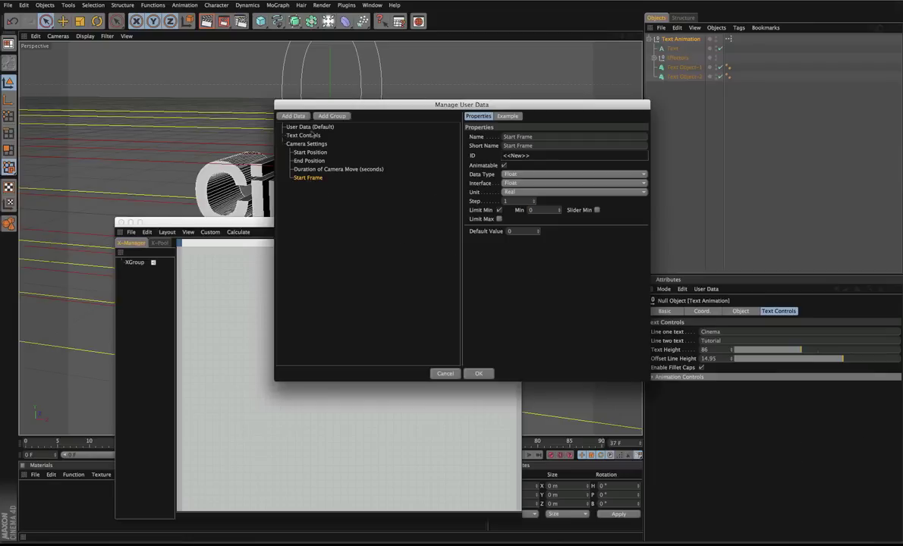
Add a Spline data entry and bend its default curve downward near the middle into a gradual ramp
{"action": "left_click", "coordinate": [292, 116]}
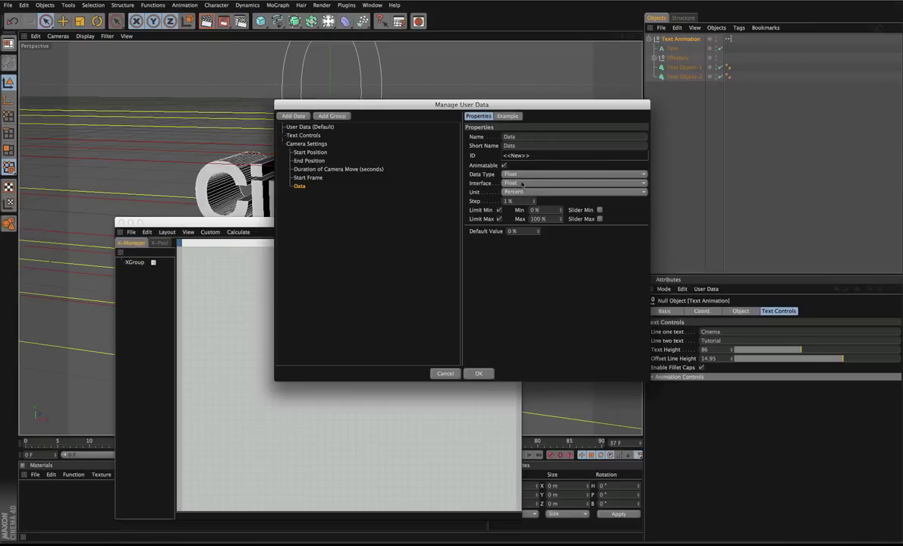
{"action": "left_click", "coordinate": [522, 174]}
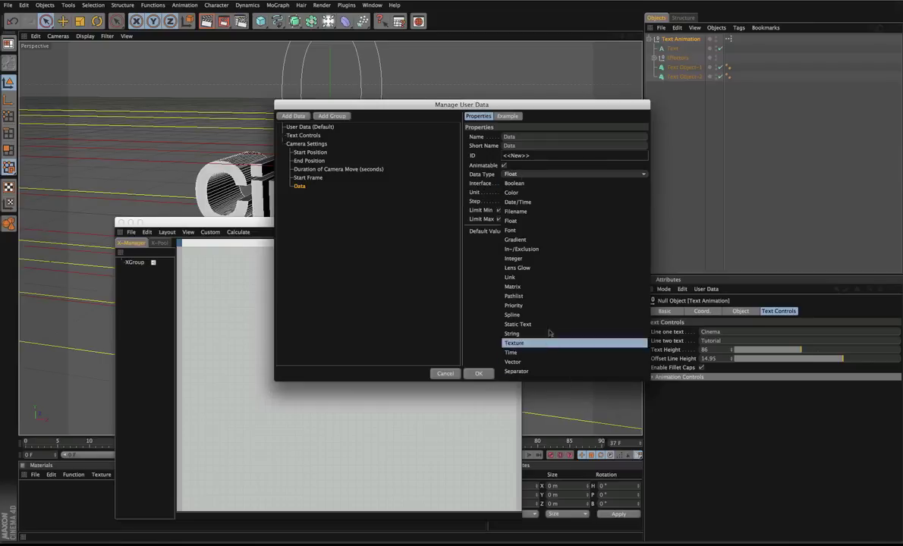
{"action": "left_click", "coordinate": [533, 315]}
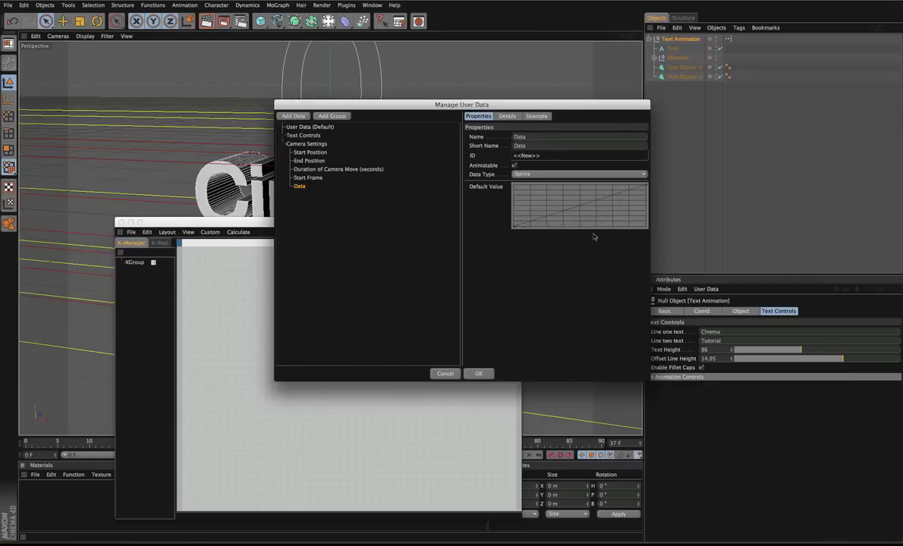
{"action": "left_click_drag", "start_coordinate": [567, 210], "coordinate": [573, 231]}
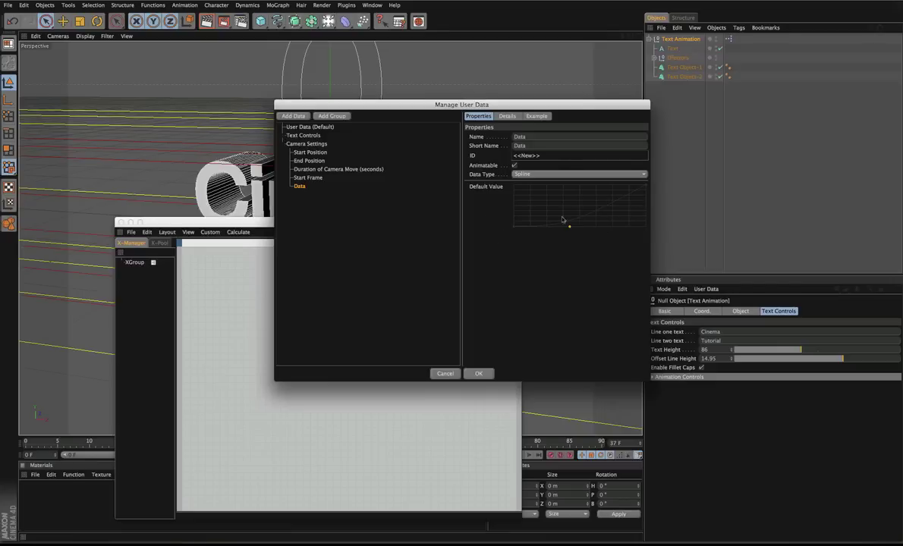
Name the spline entry "Camera Ramp" and make it non-animatable
{"action": "left_click", "coordinate": [553, 136]}
{"action": "type", "text": "Camera Ramp"}
{"action": "key", "text": "Return"}
{"action": "left_click", "coordinate": [514, 165]}
Review the Start Frame, duration and position entries, and accept the user data changes
{"action": "left_click", "coordinate": [316, 178]}
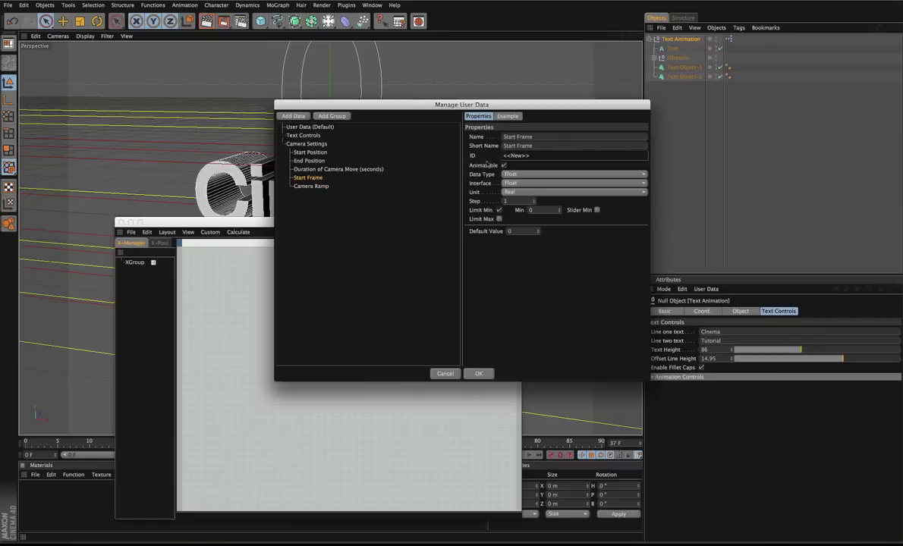
{"action": "left_click", "coordinate": [342, 170]}
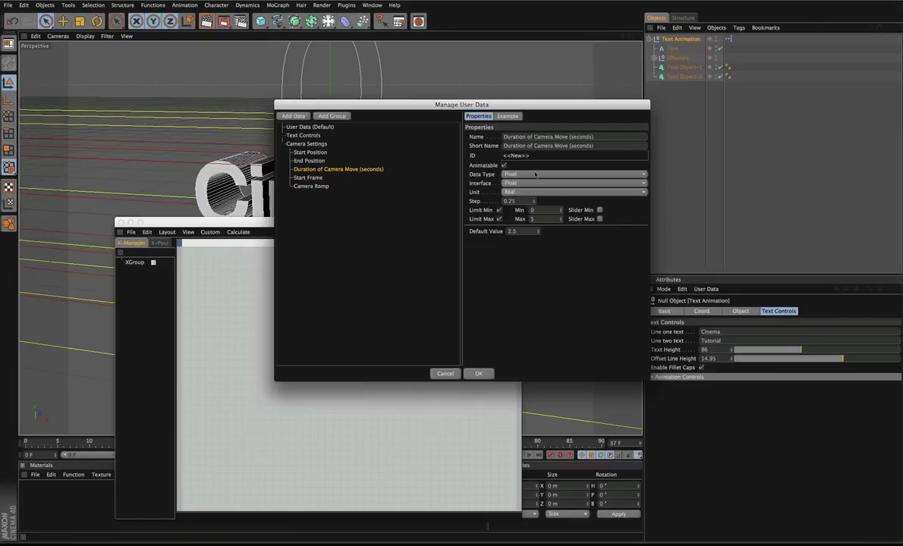
{"action": "left_click", "coordinate": [307, 152]}
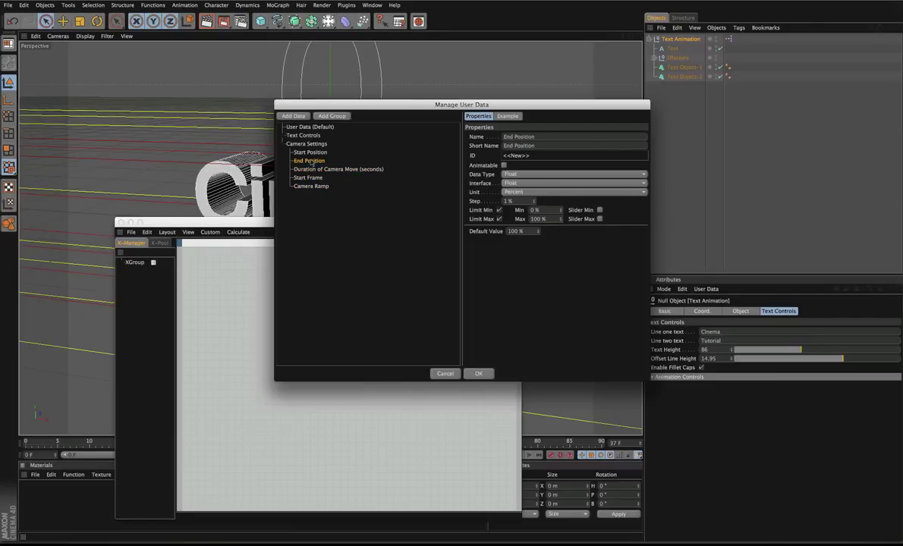
{"action": "left_click", "coordinate": [488, 375]}
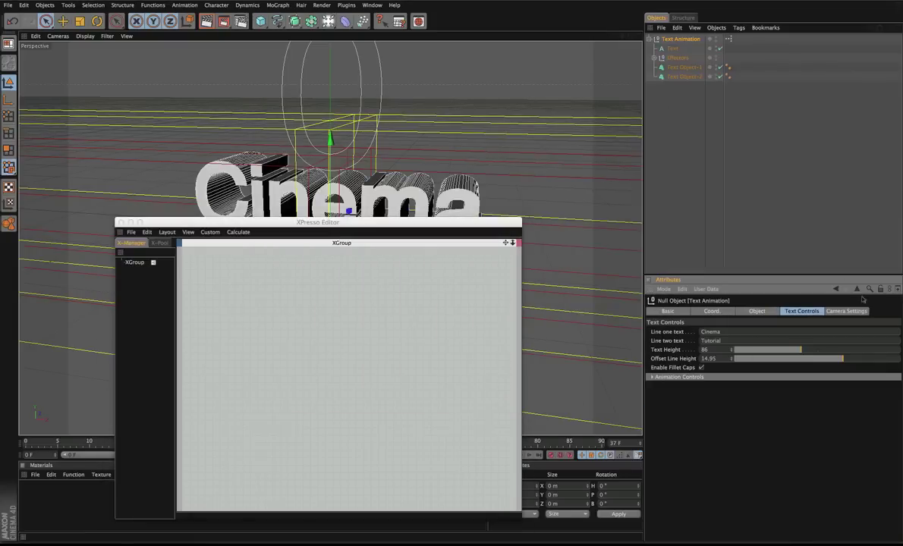
Compare the null's Text Controls with its new Camera Settings, leaving the Camera Settings parameters displayed
{"action": "left_click", "coordinate": [847, 311]}
{"action": "left_click", "coordinate": [801, 311]}
{"action": "left_click", "coordinate": [851, 312]}
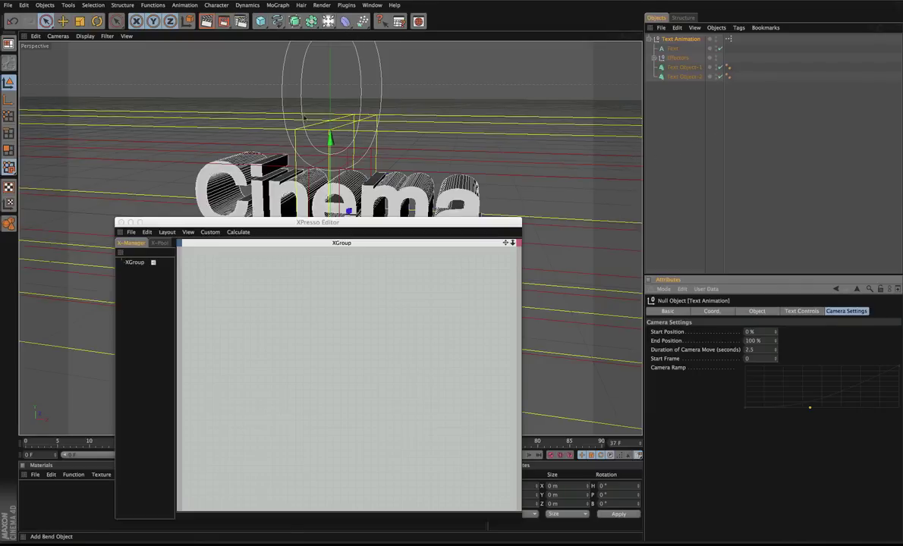
Close the XPresso Editor, add a target camera, and nest the camera with its target under the Text Animation null
{"action": "left_click", "coordinate": [119, 222]}
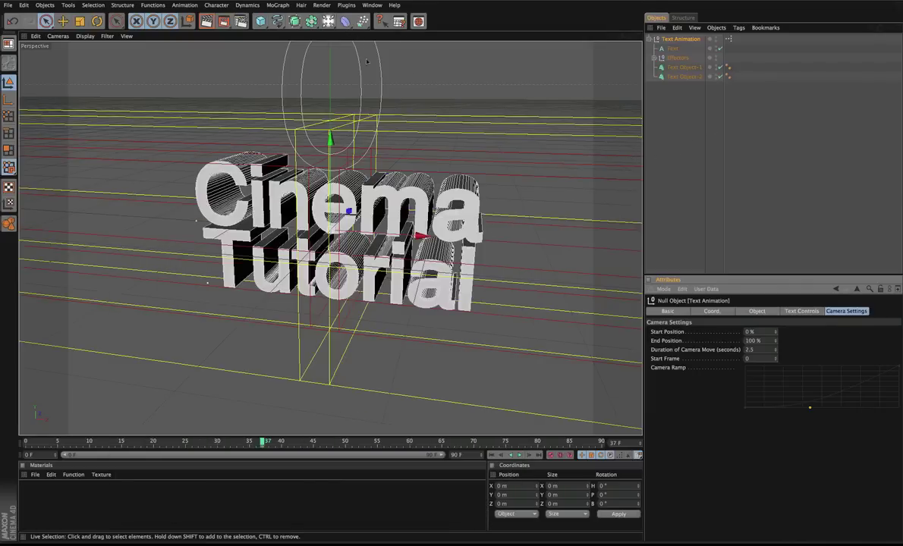
{"action": "left_click", "coordinate": [327, 21]}
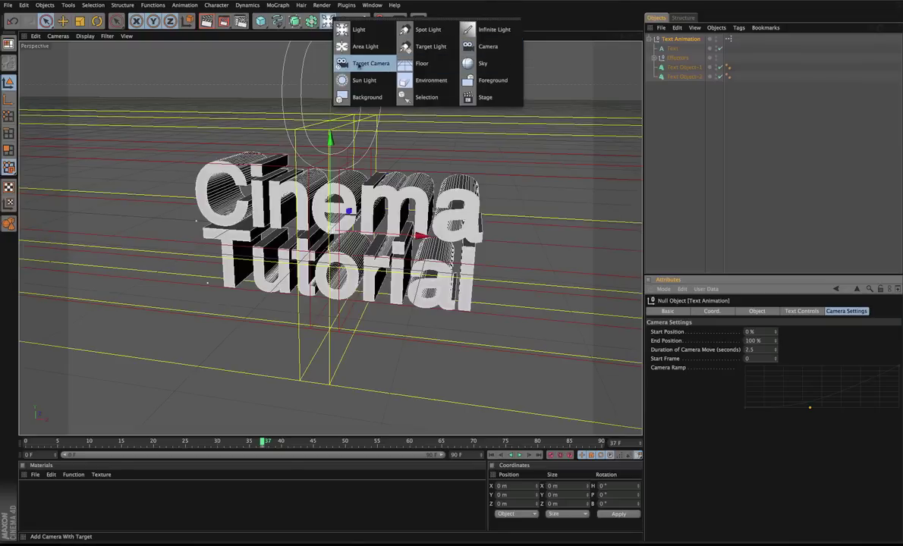
{"action": "left_click", "coordinate": [369, 64]}
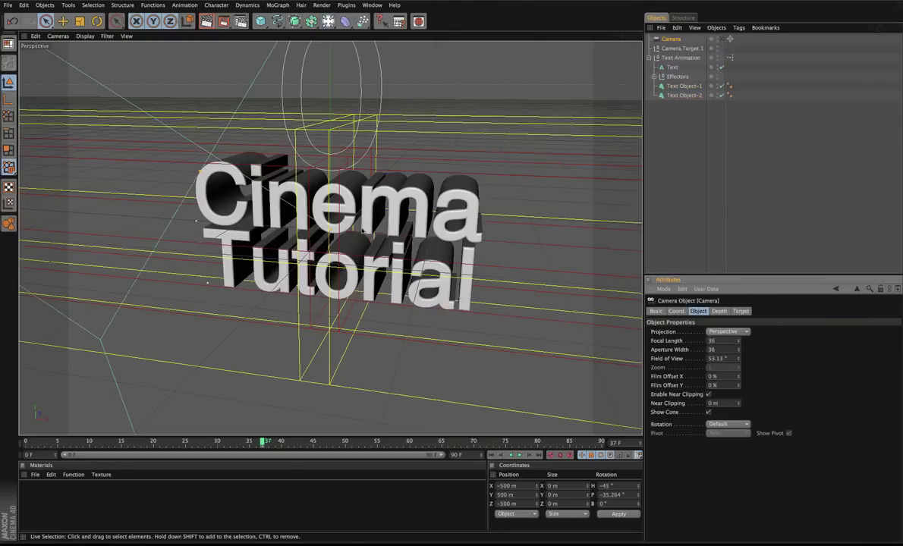
{"action": "left_click", "coordinate": [682, 49], "text": "ctrl"}
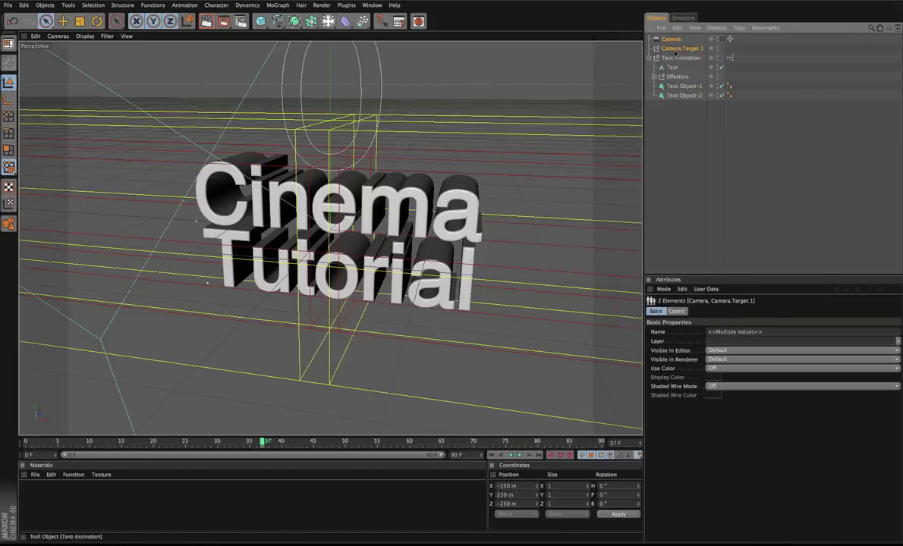
{"action": "left_click_drag", "start_coordinate": [679, 66], "coordinate": [683, 102]}
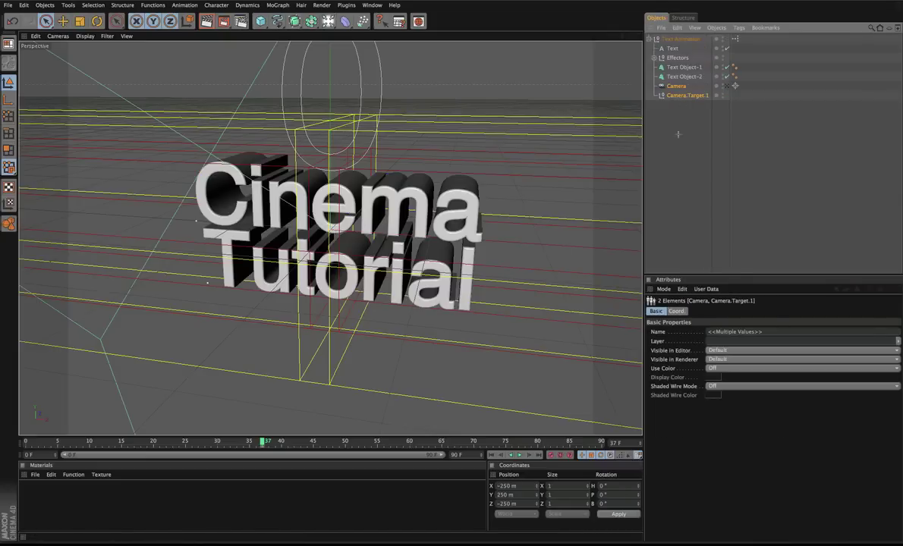
{"action": "left_click", "coordinate": [683, 121]}
Add an Align To Spline tag to the camera
{"action": "left_click", "coordinate": [673, 87]}
{"action": "right_click", "coordinate": [671, 88]}
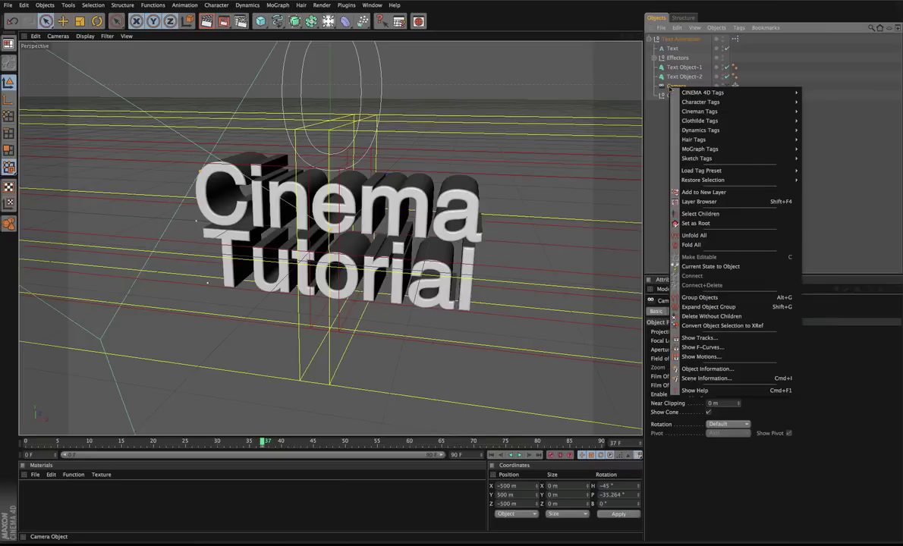
{"action": "mouse_move", "coordinate": [702, 92]}
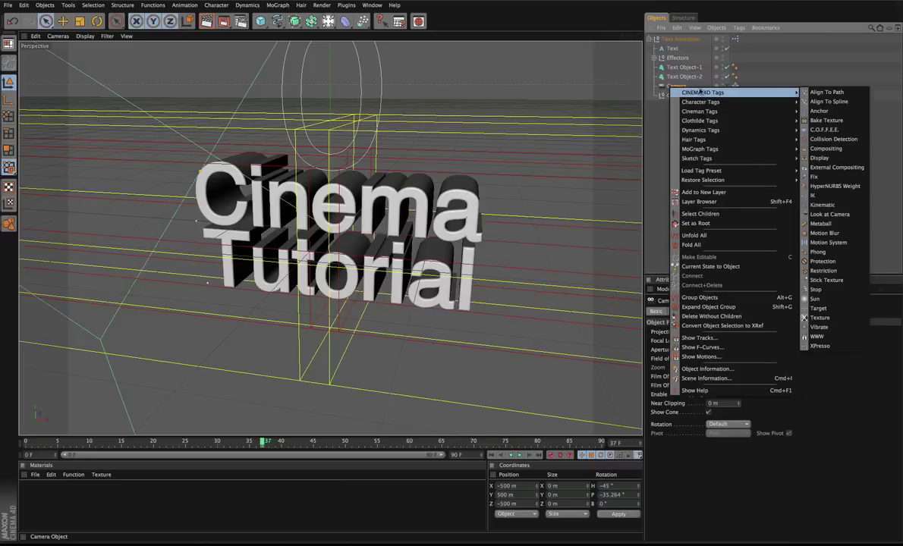
{"action": "left_click", "coordinate": [823, 102]}
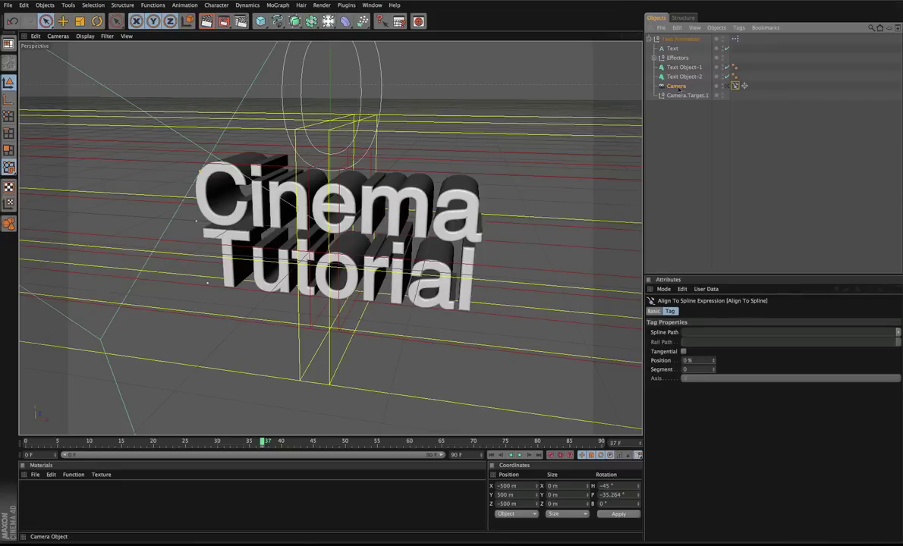
Add a Helix spline as the camera path and set its plane to XZ
{"action": "left_click", "coordinate": [277, 20]}
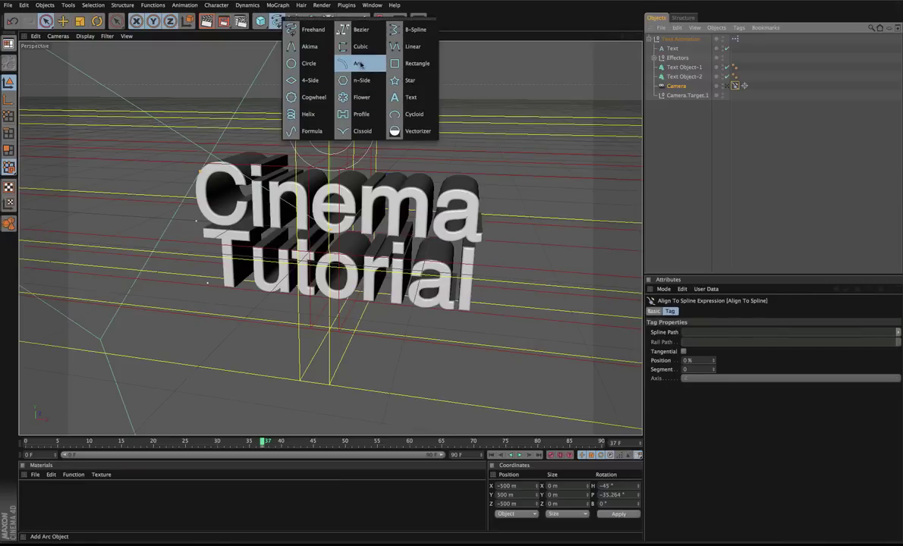
{"action": "left_click", "coordinate": [293, 112]}
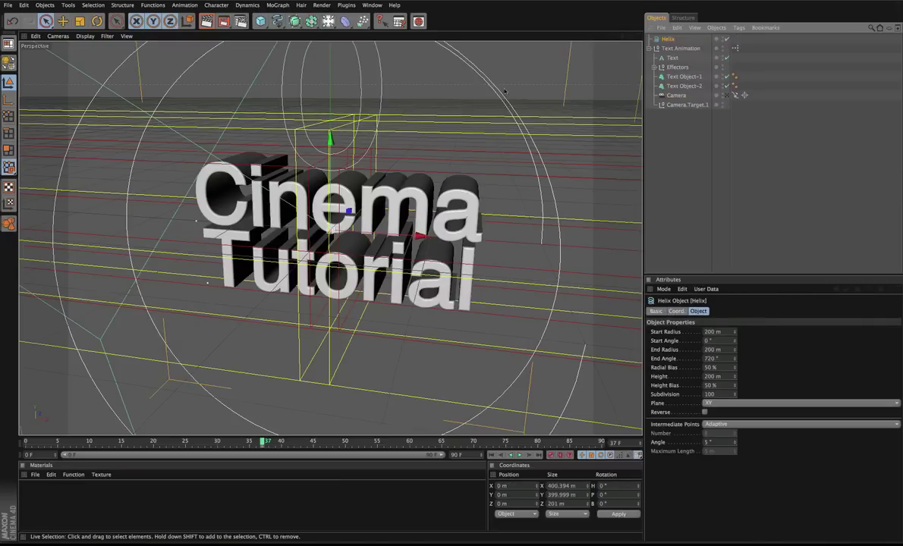
{"action": "left_click_drag", "start_coordinate": [501, 97], "coordinate": [468, 244], "text": "alt"}
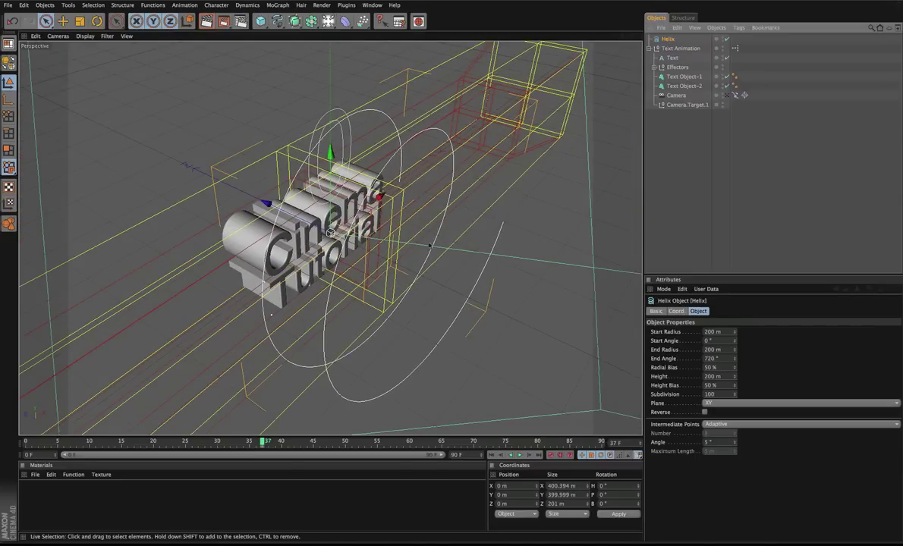
{"action": "left_click", "coordinate": [721, 403]}
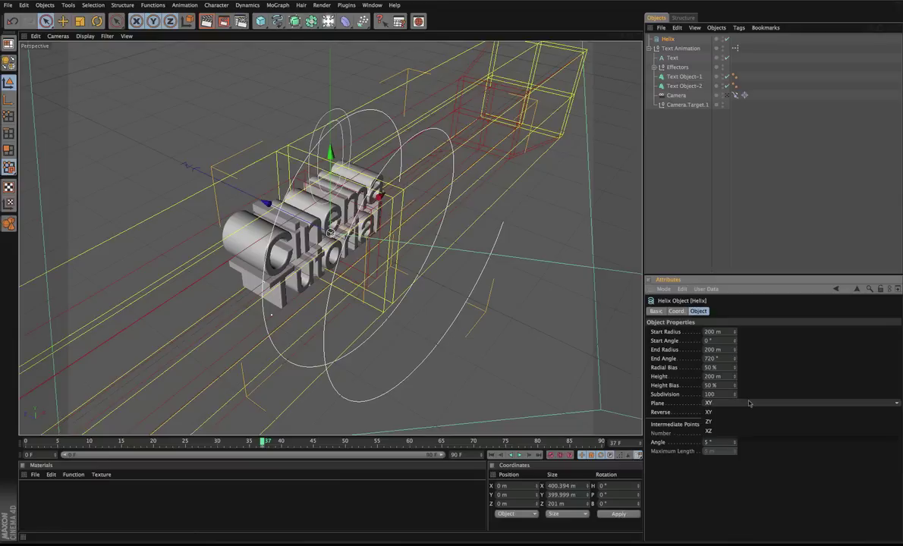
{"action": "left_click", "coordinate": [741, 430]}
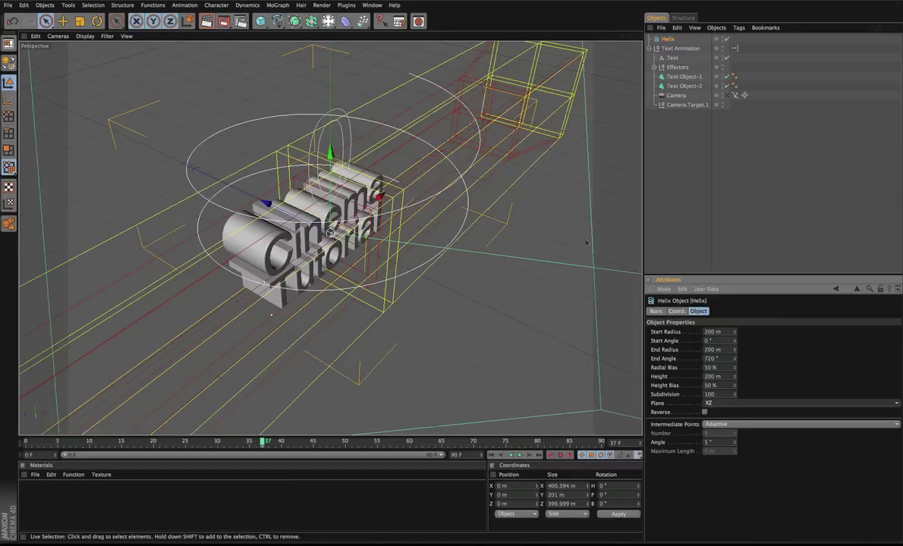
Set the helix's start radius to 501 m and end radius to 485 m, and reduce its end angle to 312°
{"action": "left_click_drag", "start_coordinate": [735, 333], "coordinate": [734, 285]}
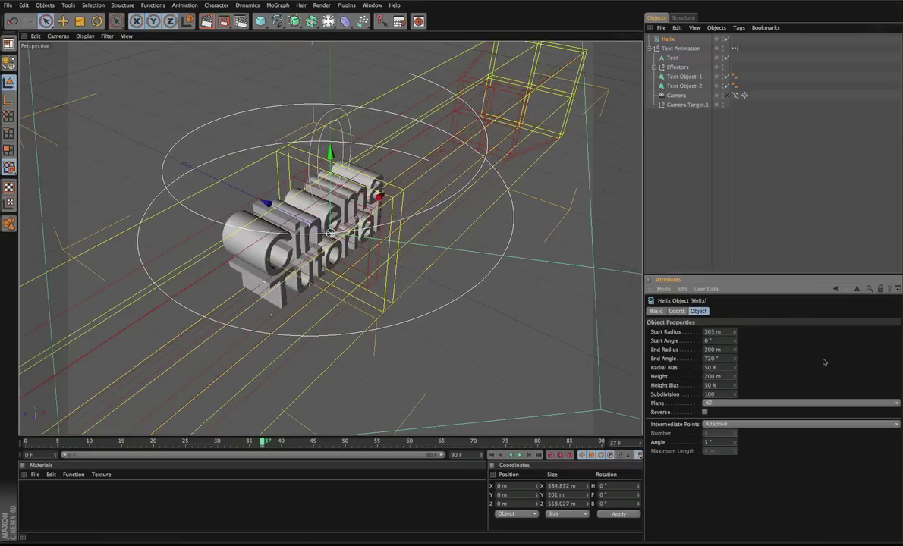
{"action": "left_click_drag", "start_coordinate": [734, 332], "coordinate": [735, 290]}
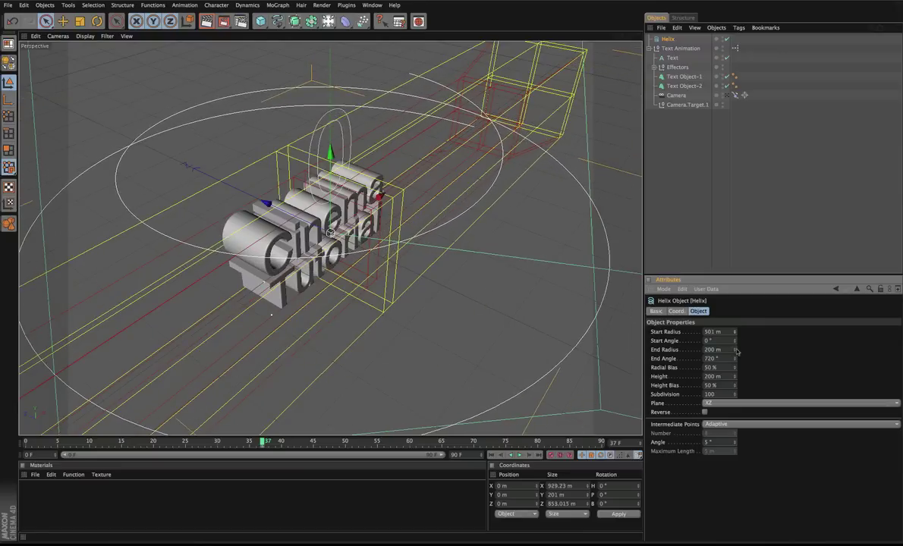
{"action": "left_click_drag", "start_coordinate": [735, 350], "coordinate": [735, 374]}
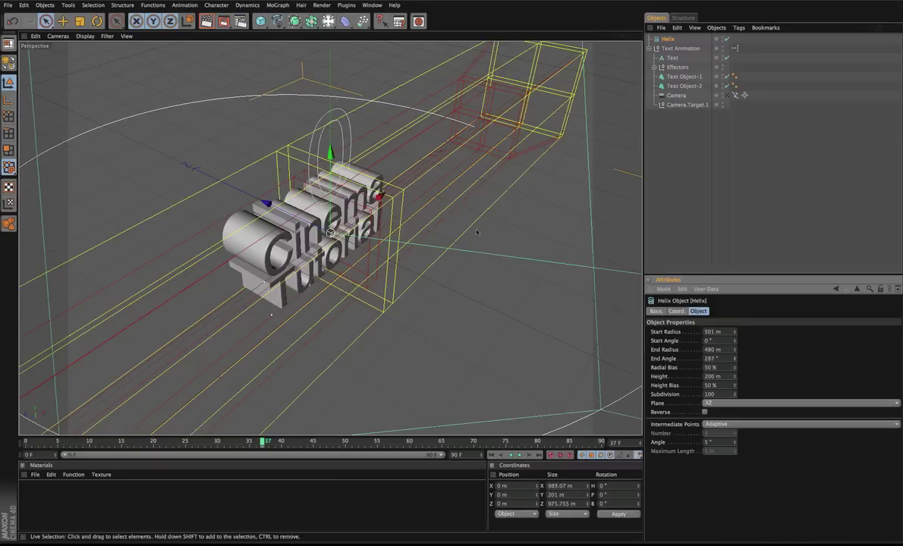
{"action": "scroll", "coordinate": [330, 235], "scroll_direction": "down", "scroll_amount": 3}
{"action": "left_click_drag", "start_coordinate": [330, 235], "coordinate": [334, 207], "text": "alt"}
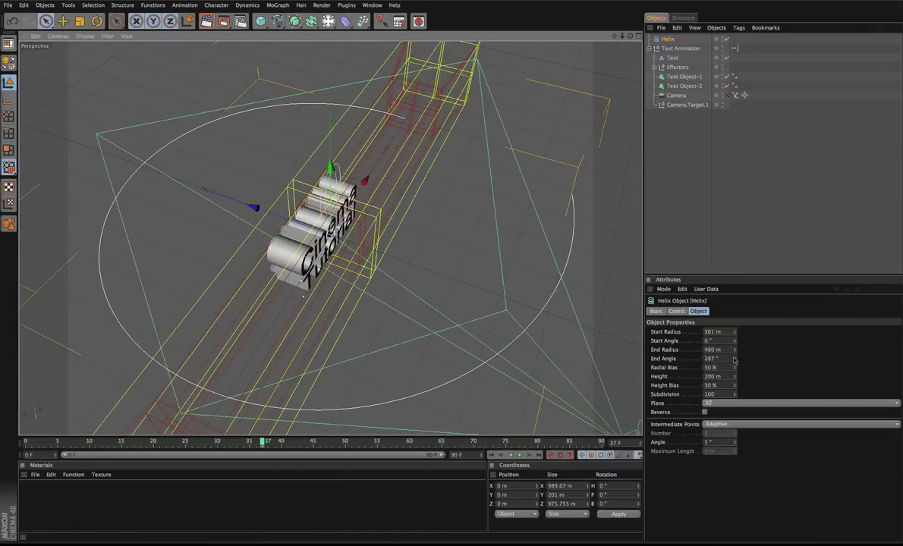
{"action": "left_click_drag", "start_coordinate": [734, 351], "coordinate": [735, 355]}
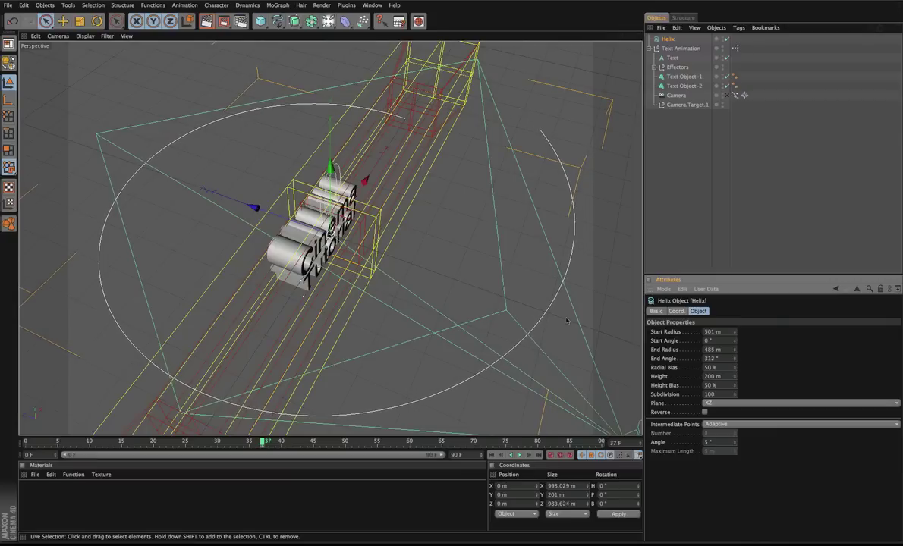
Trim the helix to an arc in front of the text with a start angle of 217° and an end angle of 324°
{"action": "key", "text": "F2"}
{"action": "scroll", "coordinate": [330, 237], "scroll_direction": "up", "scroll_amount": 3}
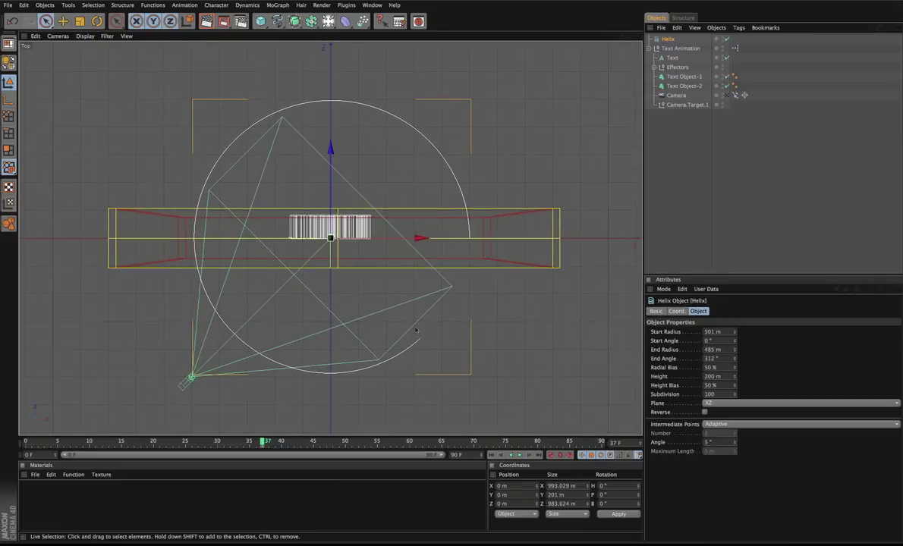
{"action": "left_click_drag", "start_coordinate": [734, 358], "coordinate": [734, 359]}
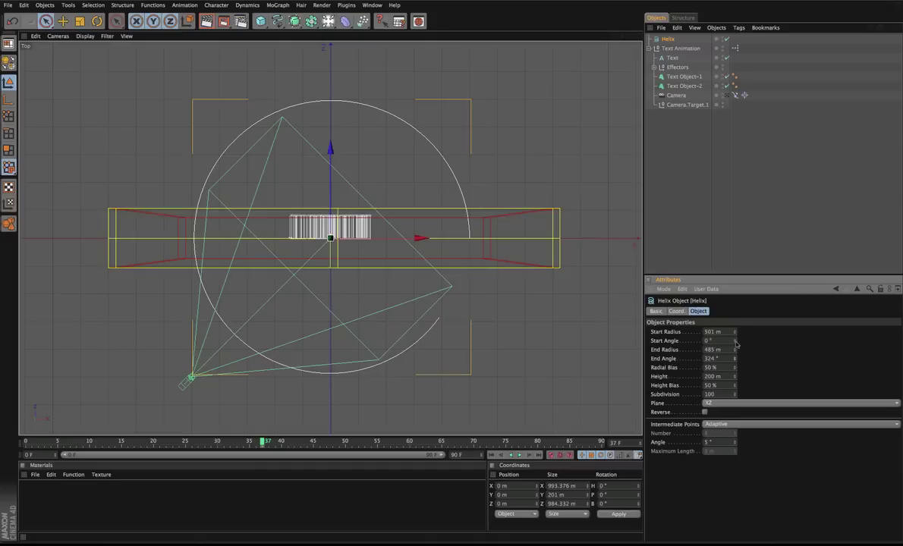
{"action": "left_click_drag", "start_coordinate": [734, 341], "coordinate": [734, 297]}
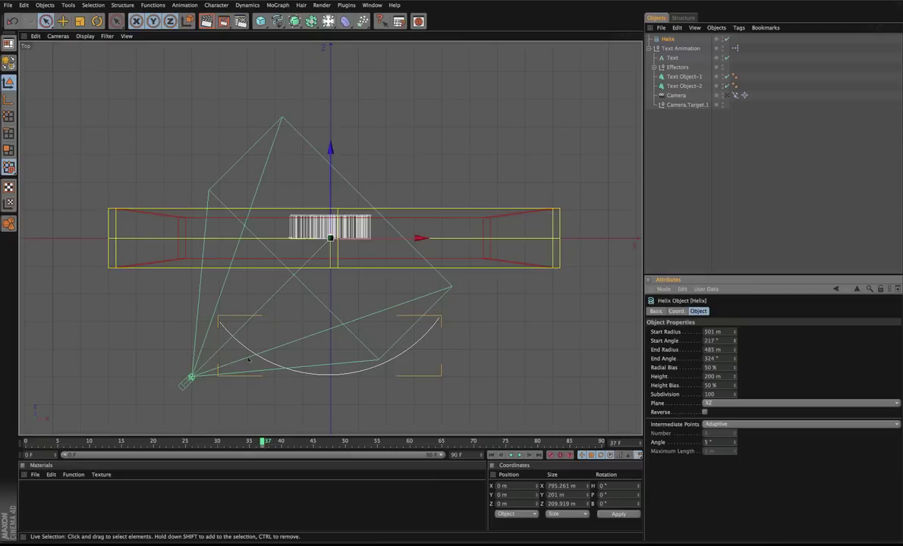
{"action": "key", "text": "F3"}
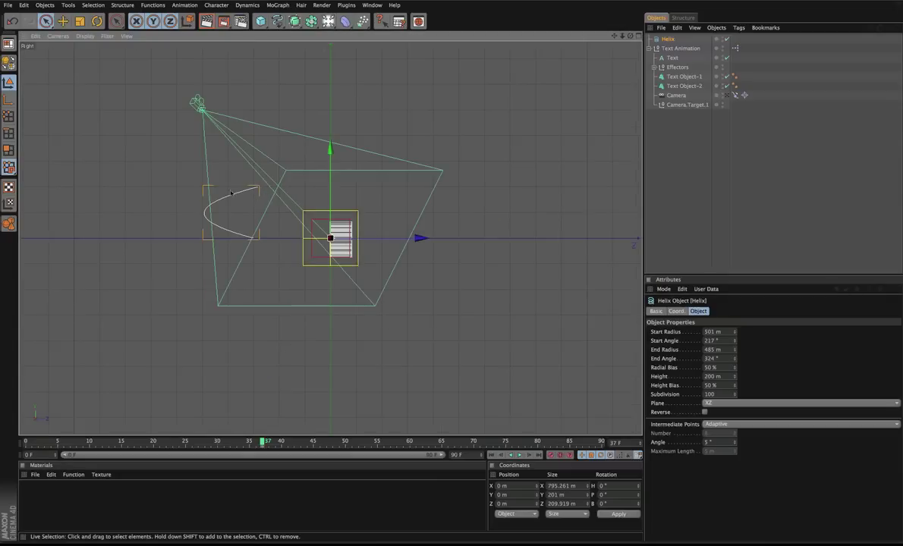
{"action": "key", "text": "F1"}
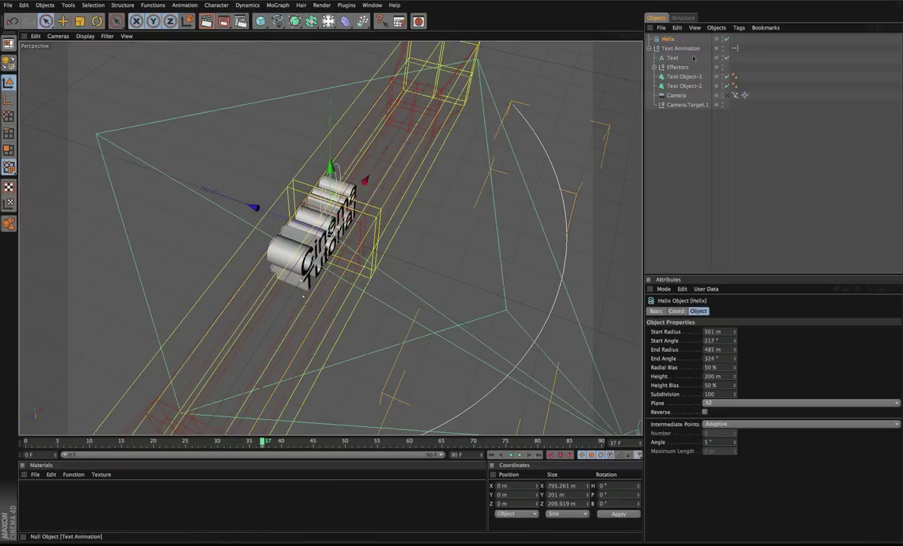
Assign the Helix as the Spline Path of the camera's Align To Spline tag and move the Helix into the Text Animation null
{"action": "left_click", "coordinate": [735, 95]}
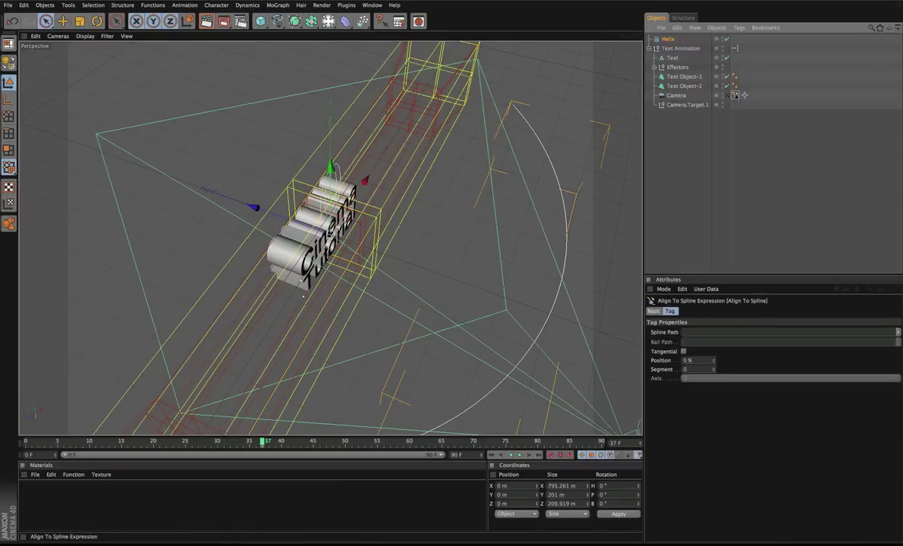
{"action": "left_click_drag", "start_coordinate": [667, 40], "coordinate": [704, 335]}
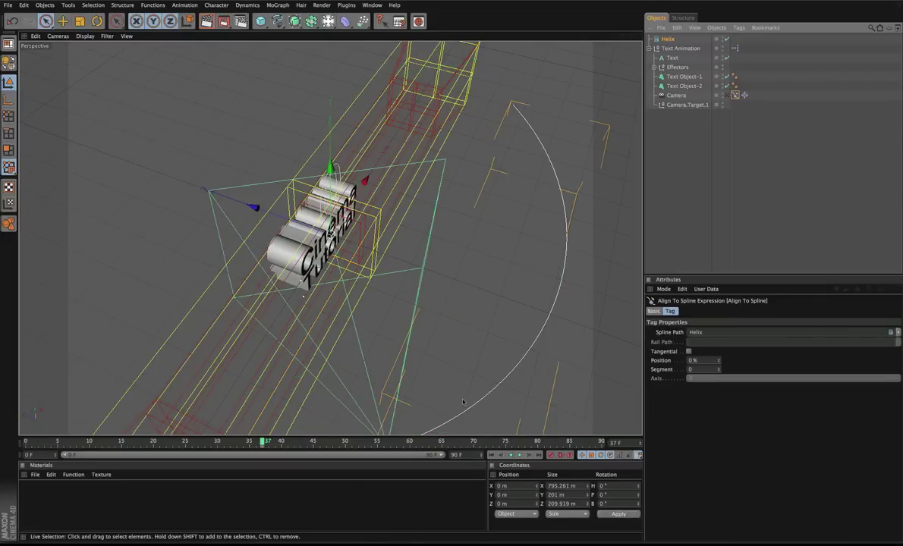
{"action": "middle_click_drag", "start_coordinate": [462, 402], "coordinate": [463, 311], "text": "alt"}
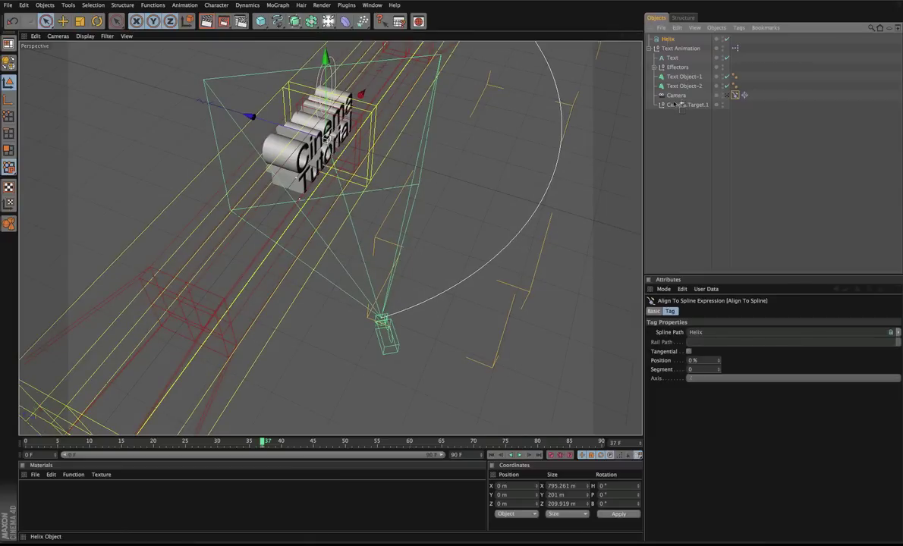
{"action": "left_click_drag", "start_coordinate": [674, 95], "coordinate": [674, 91]}
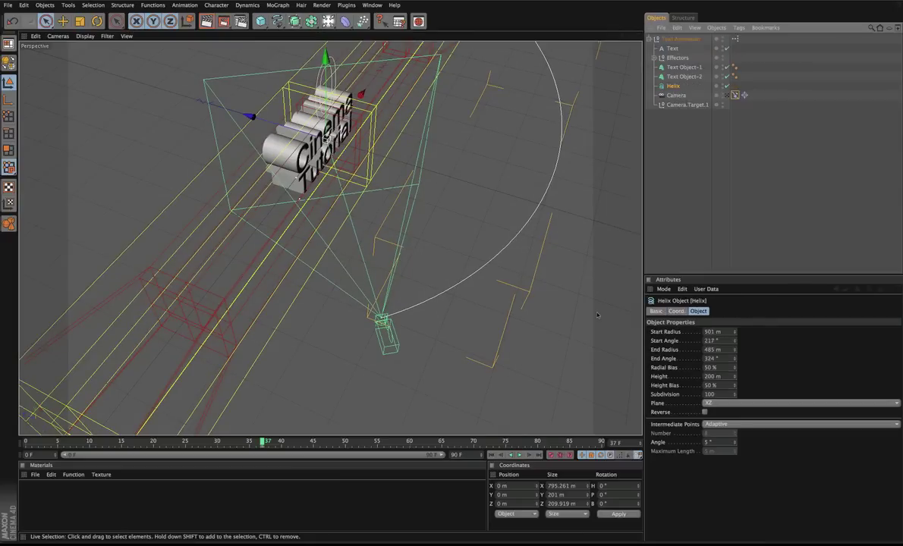
Look through the new camera and set the Position in its Align To Spline tag to 21 %
{"action": "left_click", "coordinate": [735, 94]}
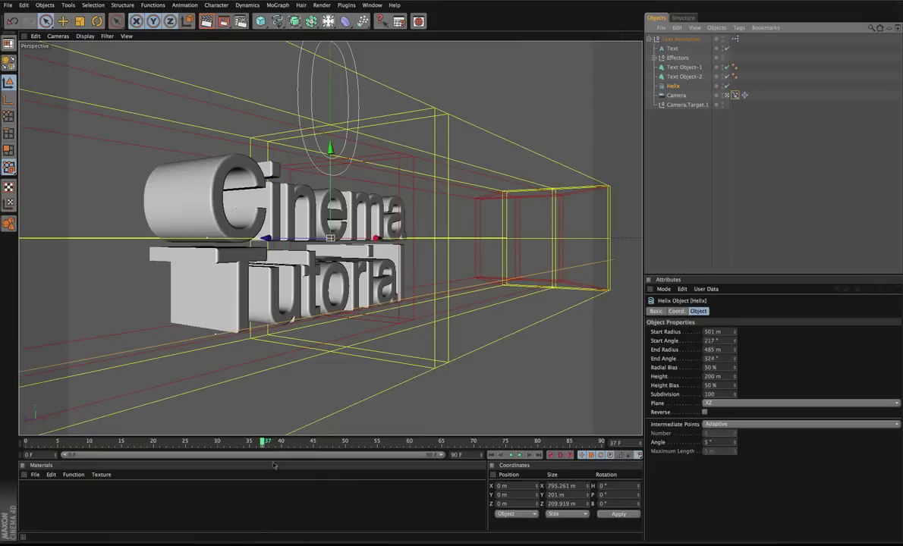
{"action": "left_click_drag", "start_coordinate": [263, 446], "coordinate": [186, 442]}
{"action": "left_click", "coordinate": [735, 67]}
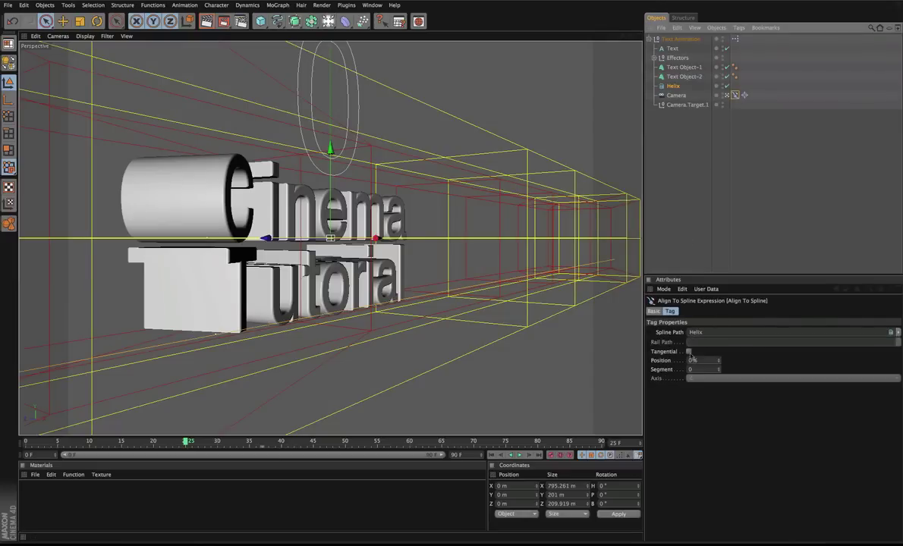
{"action": "left_click", "coordinate": [661, 361]}
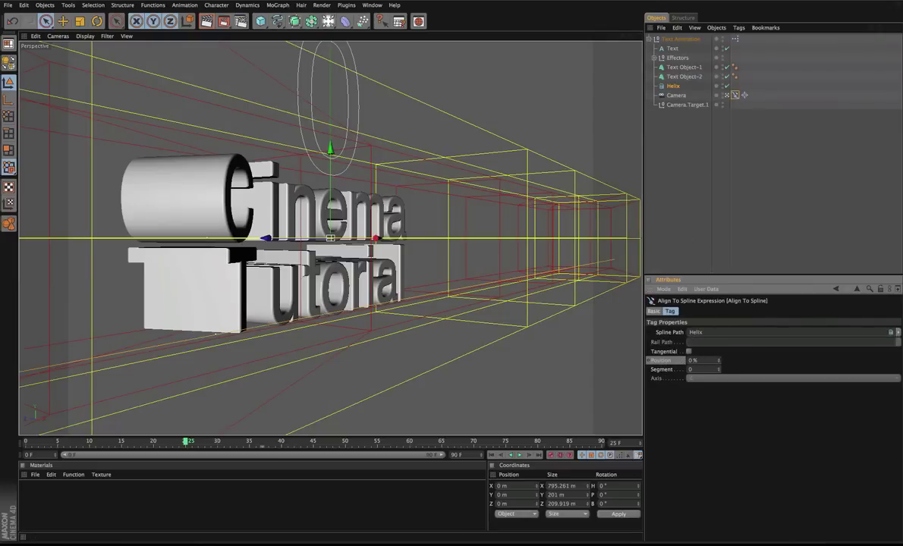
{"action": "left_click_drag", "start_coordinate": [721, 365], "coordinate": [770, 365]}
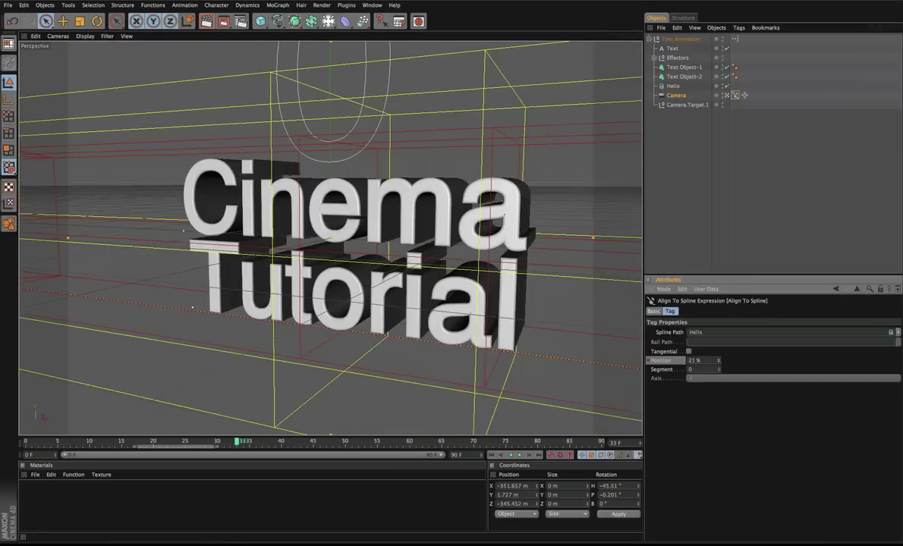
Shorten the helix camera path by setting its end angle to 300°, checking it from above and through the camera
{"action": "left_click", "coordinate": [674, 87]}
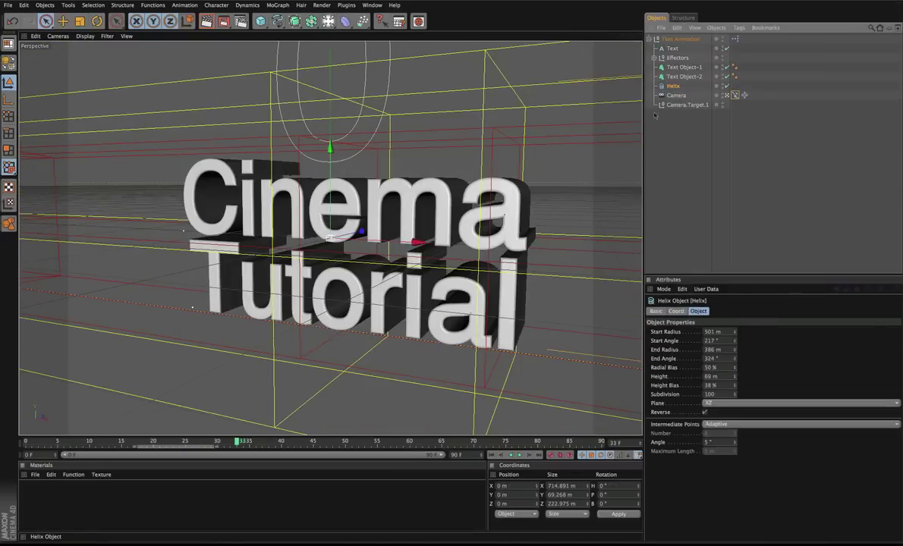
{"action": "key", "text": "F2"}
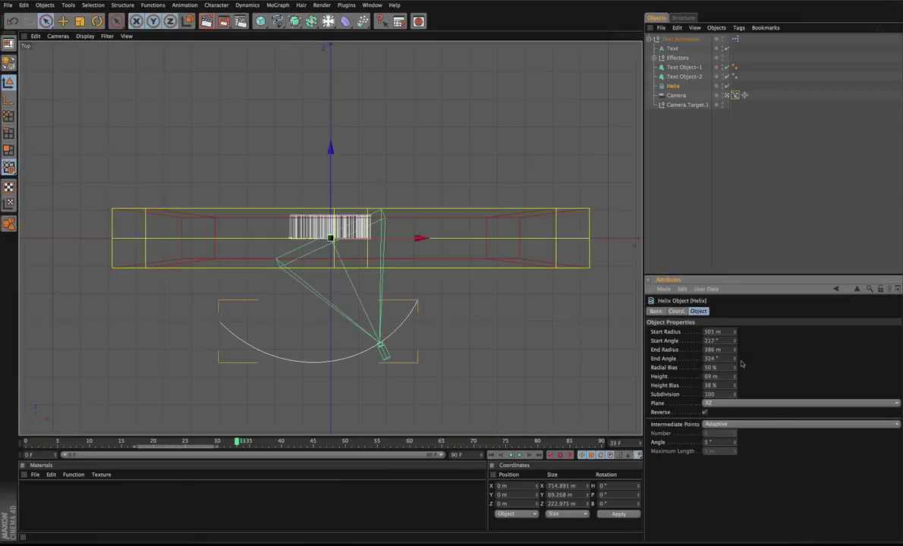
{"action": "left_click_drag", "start_coordinate": [734, 360], "coordinate": [733, 376]}
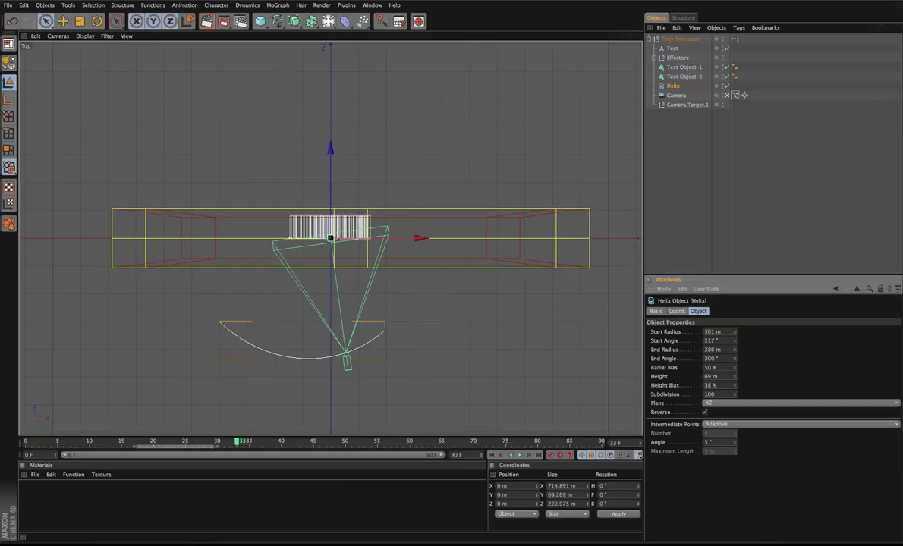
{"action": "key", "text": "F1"}
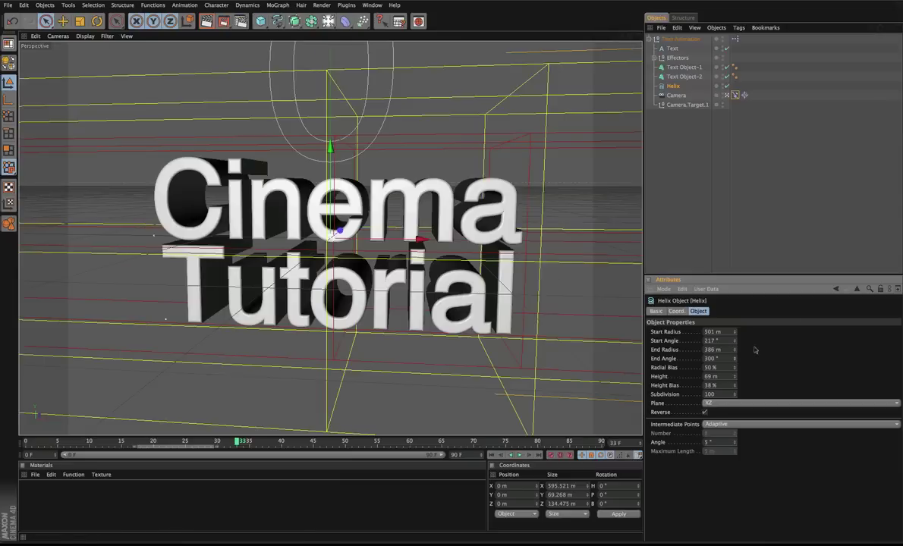
Set the Position in the camera's Align To Spline tag to 0 %
{"action": "left_click", "coordinate": [735, 76]}
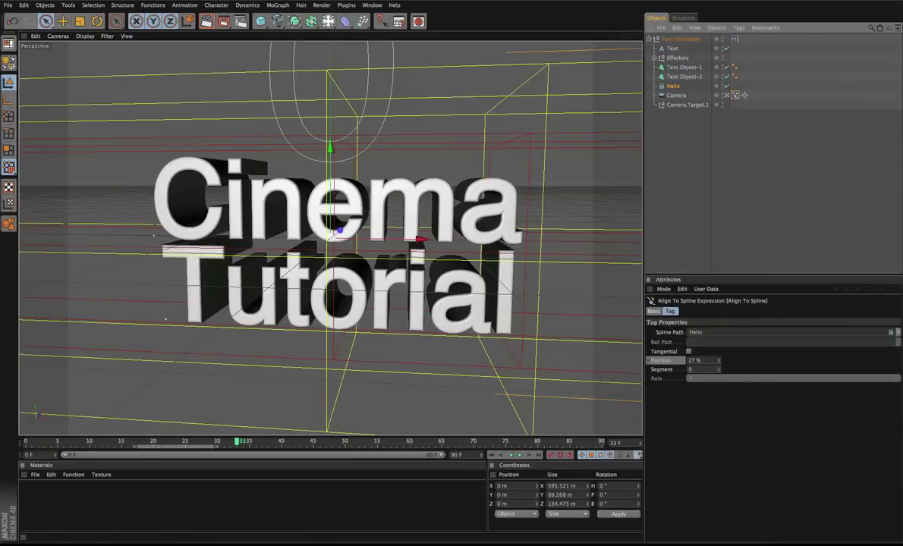
{"action": "mouse_move", "coordinate": [718, 360]}
{"action": "left_mouse_down"}
{"action": "mouse_move", "coordinate": [718, 307]}
{"action": "mouse_move", "coordinate": [718, 421]}
{"action": "mouse_move", "coordinate": [717, 345]}
{"action": "mouse_move", "coordinate": [717, 362]}
{"action": "left_mouse_up"}
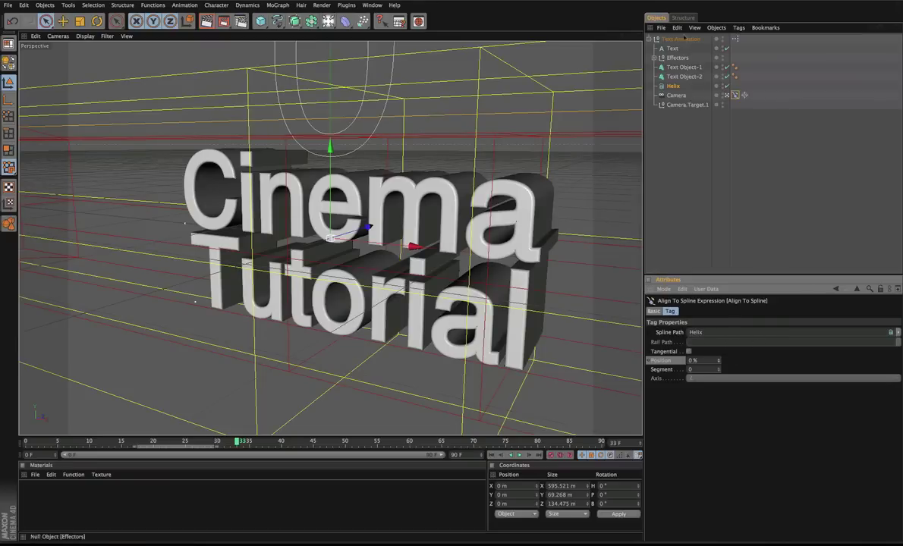
Open the XPresso expression of the Text Animation null and go to an empty area beside the existing node groups
{"action": "double_click", "coordinate": [734, 38]}
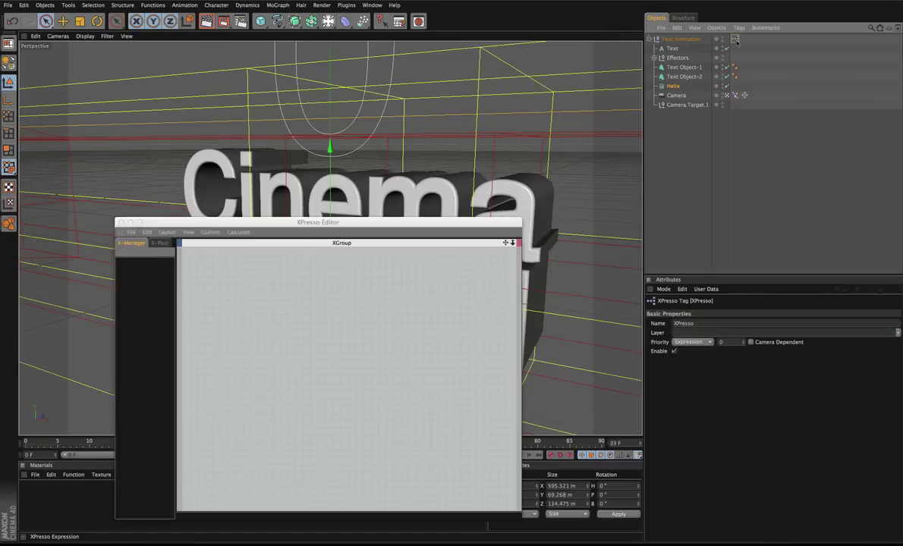
{"action": "left_click_drag", "start_coordinate": [440, 228], "coordinate": [449, 103]}
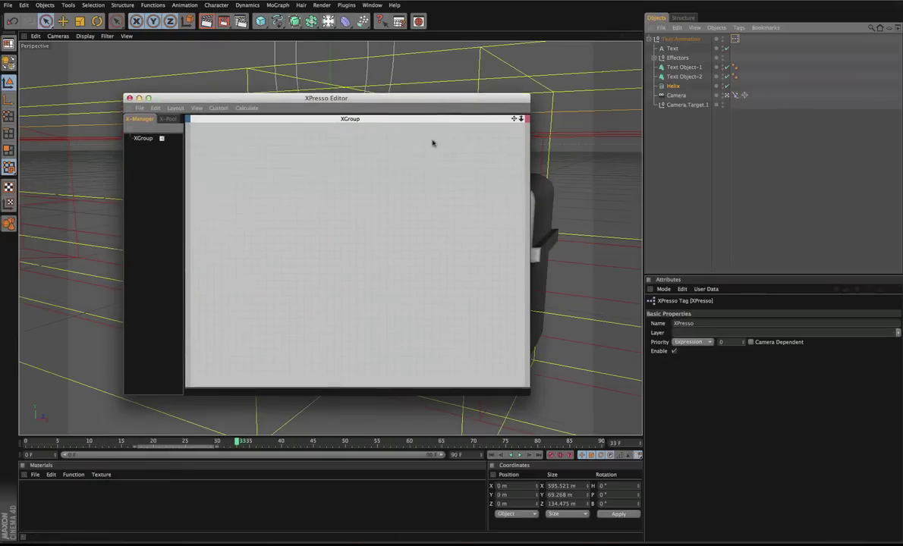
{"action": "scroll", "coordinate": [433, 167], "scroll_direction": "up", "scroll_amount": 3}
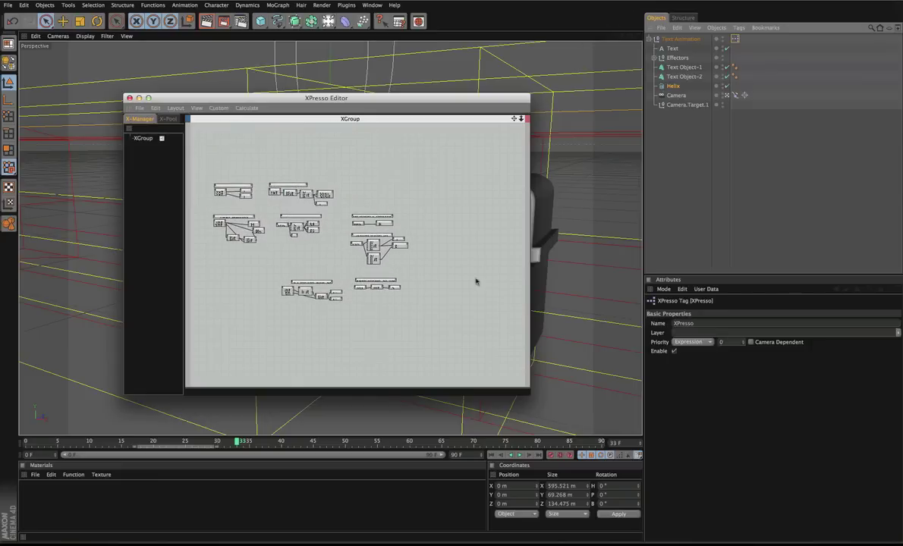
{"action": "left_click_drag", "start_coordinate": [428, 293], "coordinate": [216, 175]}
{"action": "left_click", "coordinate": [353, 178]}
{"action": "scroll", "coordinate": [353, 178], "scroll_direction": "up", "scroll_amount": 3}
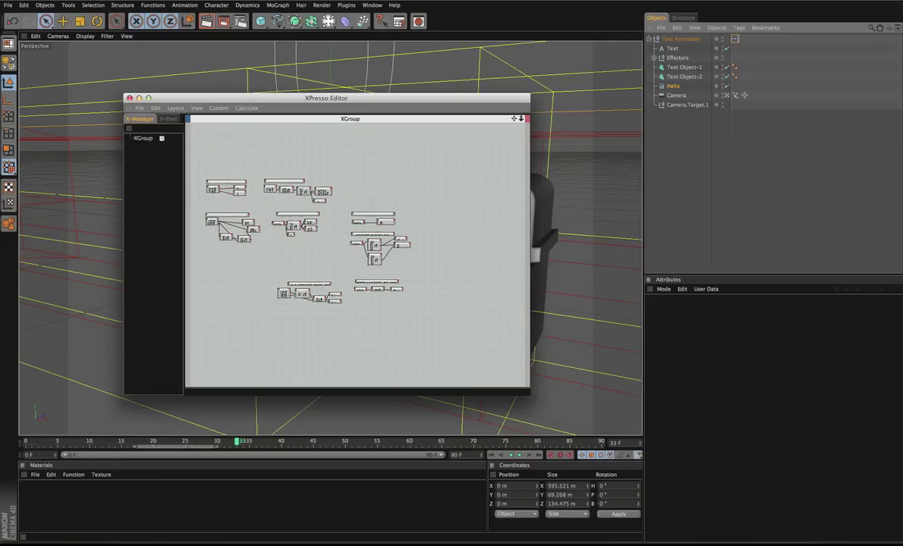
{"action": "scroll", "coordinate": [383, 302], "scroll_direction": "down", "scroll_amount": 5}
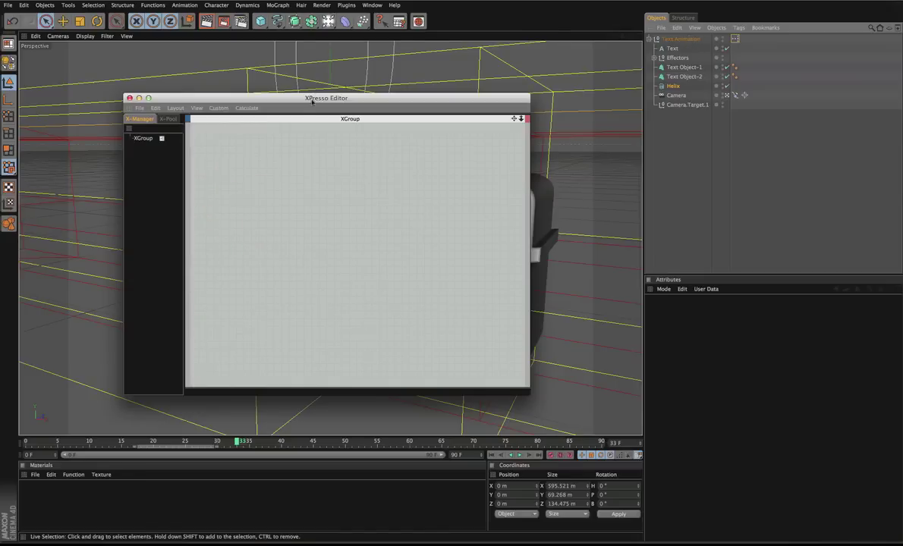
{"action": "mouse_move", "coordinate": [311, 100]}
{"action": "left_mouse_down"}
{"action": "mouse_move", "coordinate": [258, 277]}
{"action": "mouse_move", "coordinate": [272, 313]}
{"action": "mouse_move", "coordinate": [282, 69]}
{"action": "mouse_move", "coordinate": [296, 91]}
{"action": "left_mouse_up"}
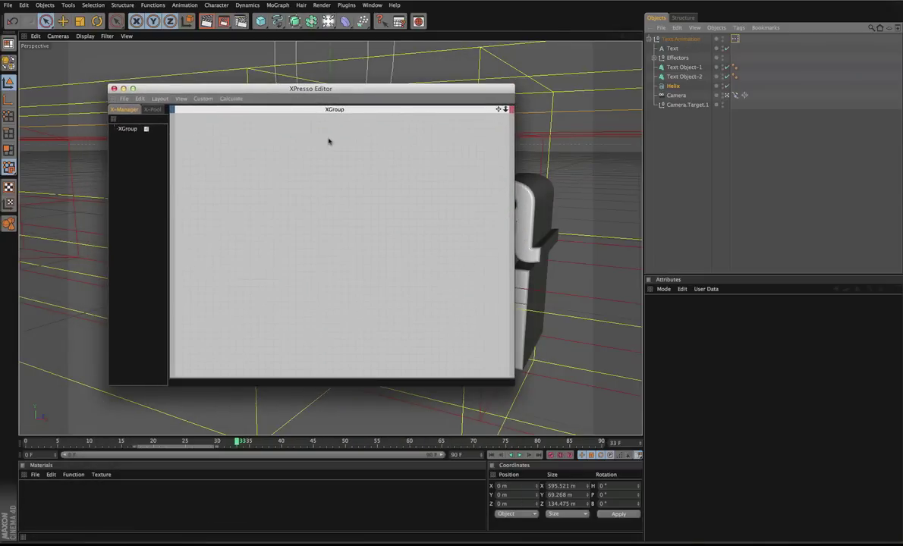
Add a Remark node in the empty area of the XPresso graph and widen it into a heading
{"action": "right_click", "coordinate": [322, 143]}
{"action": "mouse_move", "coordinate": [338, 145]}
{"action": "mouse_move", "coordinate": [394, 146]}
{"action": "mouse_move", "coordinate": [447, 146]}
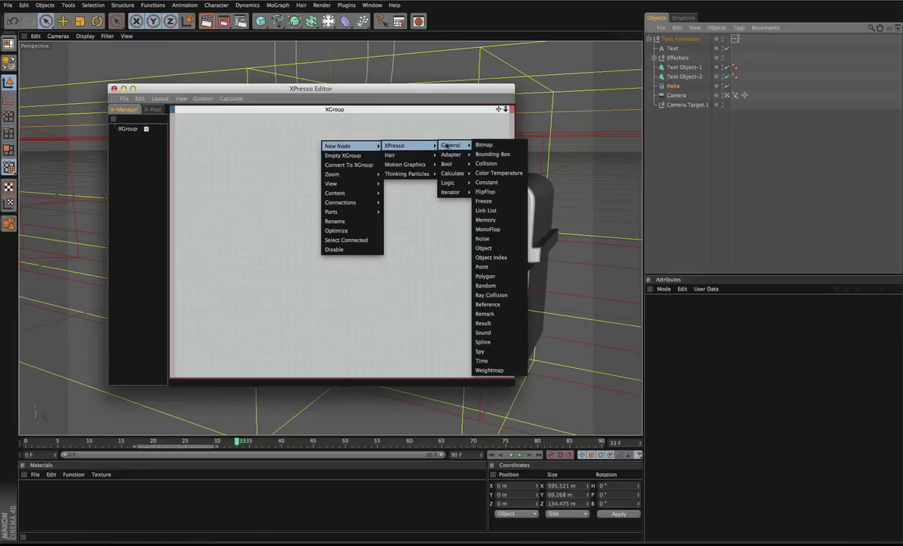
{"action": "left_click", "coordinate": [484, 314]}
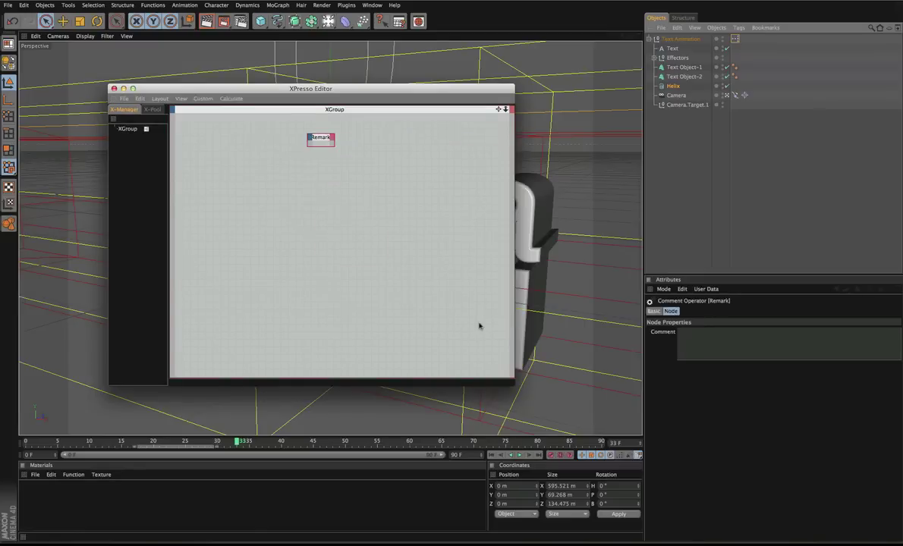
{"action": "left_click", "coordinate": [332, 145]}
{"action": "left_click_drag", "start_coordinate": [332, 146], "coordinate": [448, 150]}
{"action": "left_click_drag", "start_coordinate": [393, 139], "coordinate": [319, 142]}
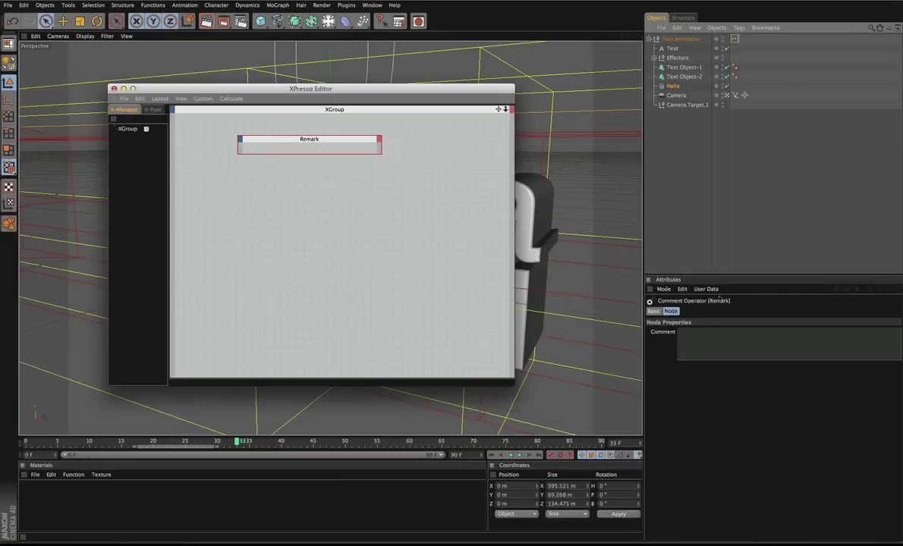
Give the new Remark node the comment "Camera Controls"
{"action": "left_click", "coordinate": [720, 329]}
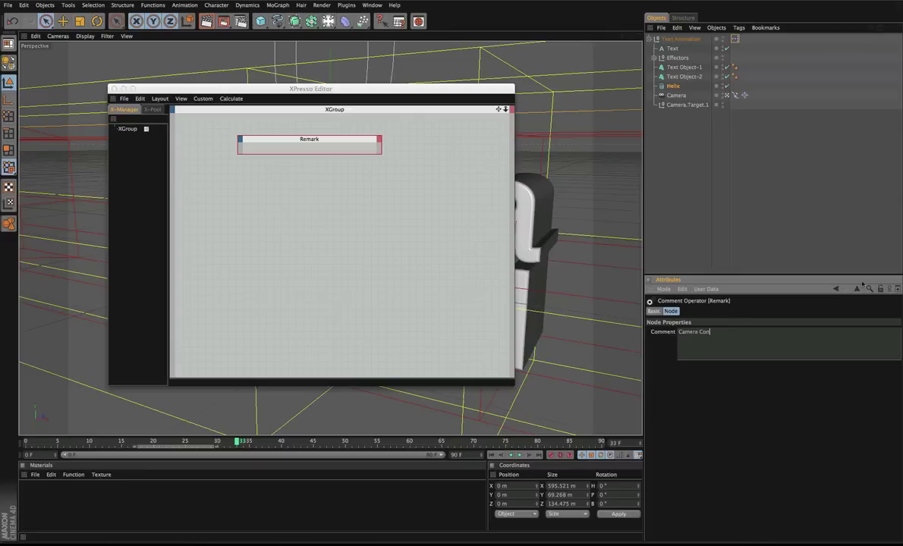
{"action": "key", "text": "Return"}
{"action": "left_click_drag", "start_coordinate": [349, 88], "coordinate": [376, 93]}
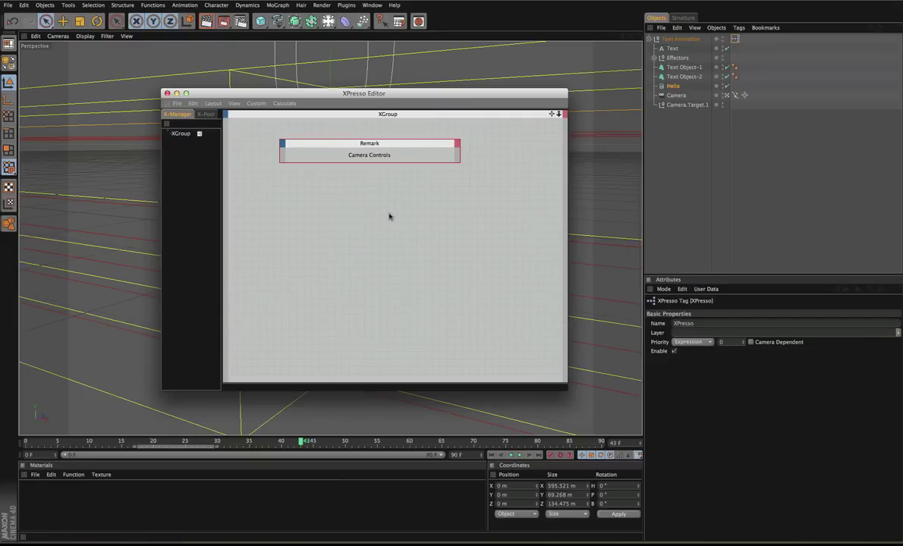
{"action": "right_click", "coordinate": [290, 200]}
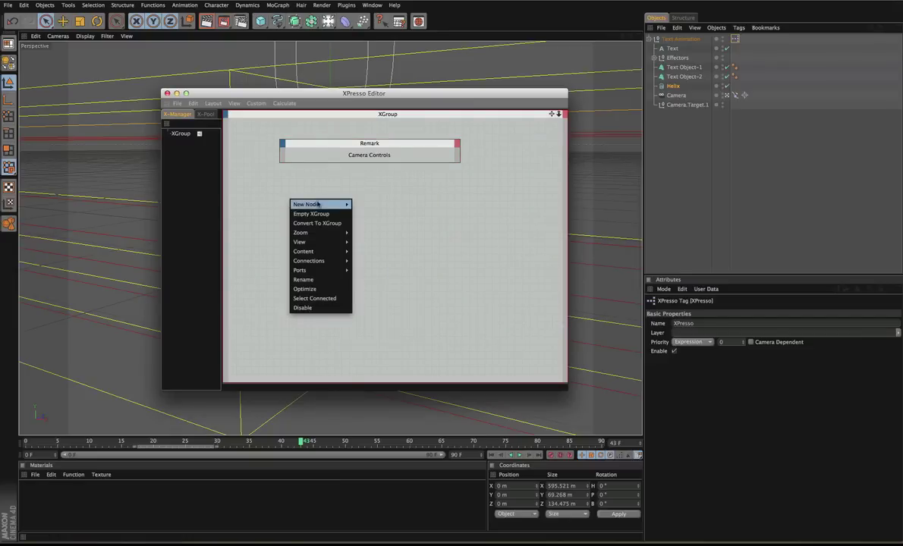
{"action": "mouse_move", "coordinate": [318, 204]}
{"action": "mouse_move", "coordinate": [392, 206]}
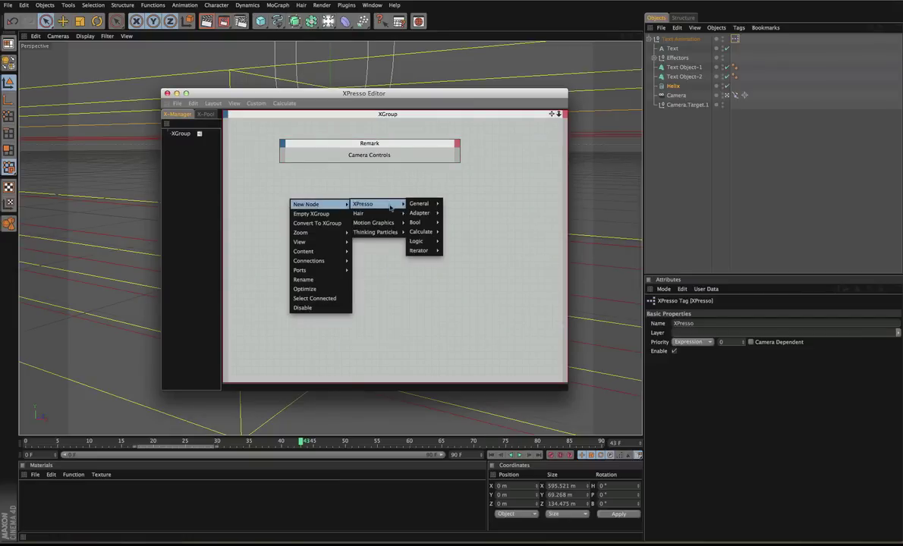
{"action": "left_click", "coordinate": [451, 180]}
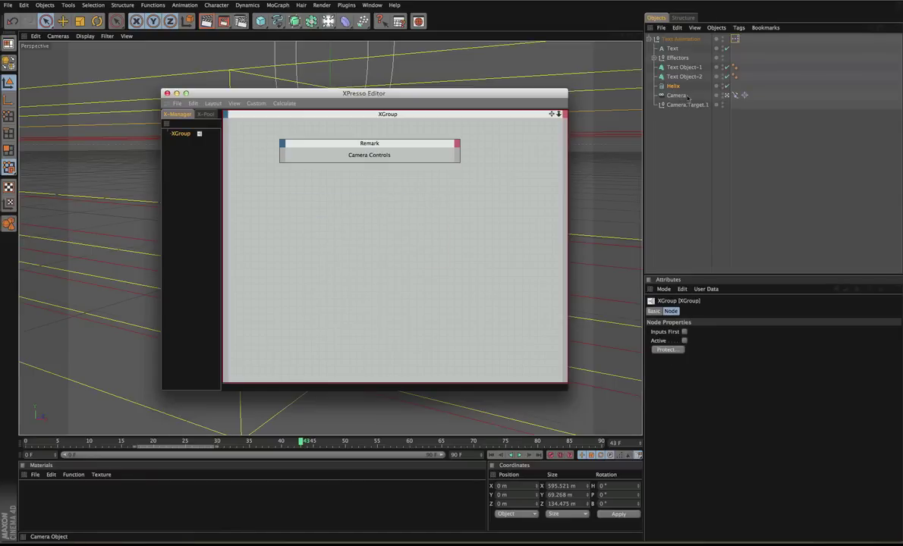
Add the Text Animation null as a node below the Camera Controls remark, with Start Position and End Position outputs
{"action": "left_click_drag", "start_coordinate": [681, 39], "coordinate": [284, 186]}
{"action": "left_click", "coordinate": [328, 195]}
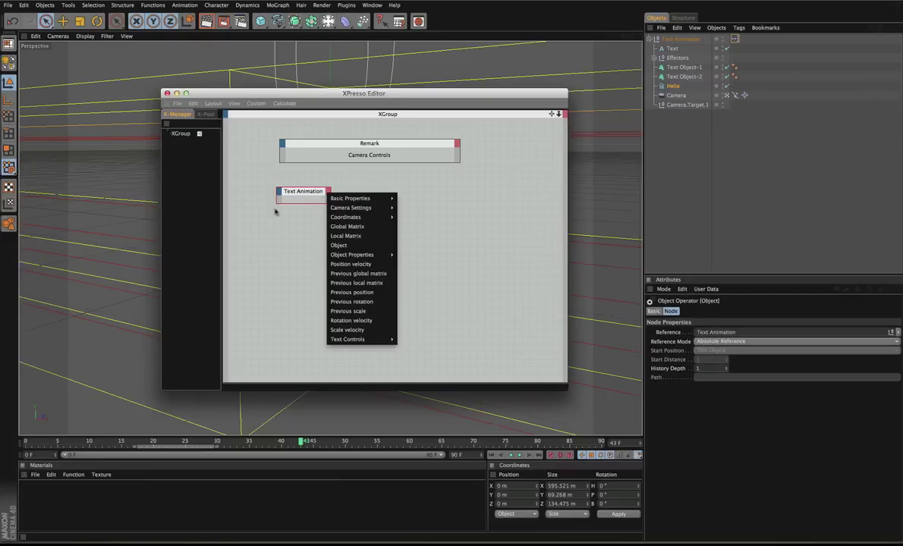
{"action": "mouse_move", "coordinate": [363, 210]}
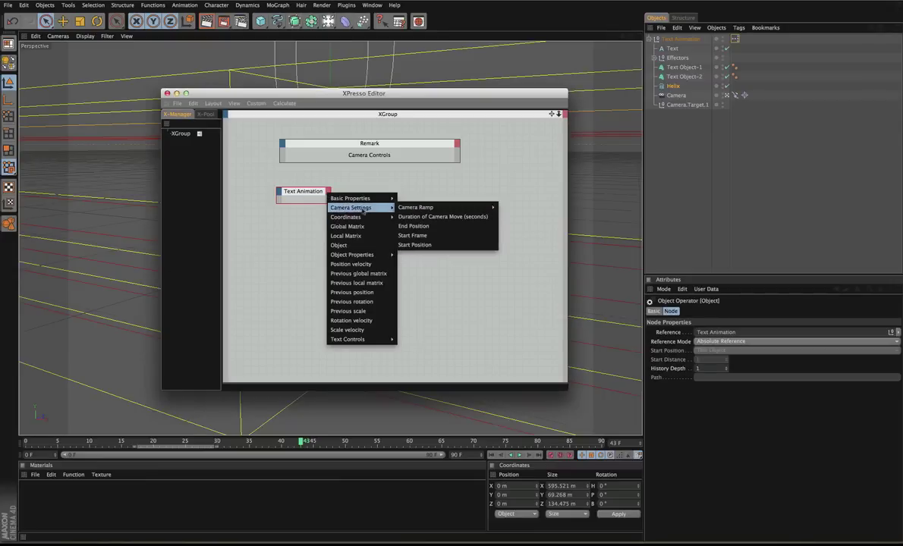
{"action": "mouse_move", "coordinate": [407, 208]}
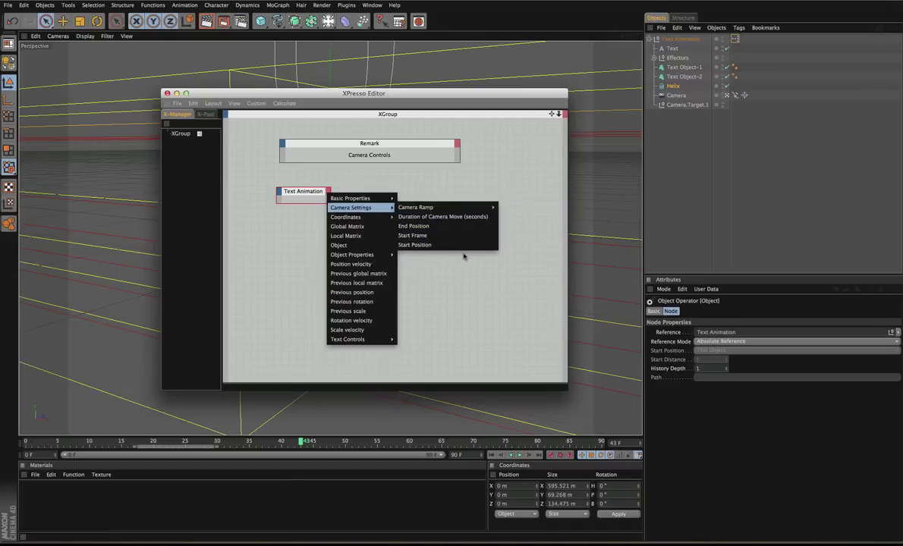
{"action": "left_click", "coordinate": [426, 245]}
{"action": "left_click", "coordinate": [328, 192]}
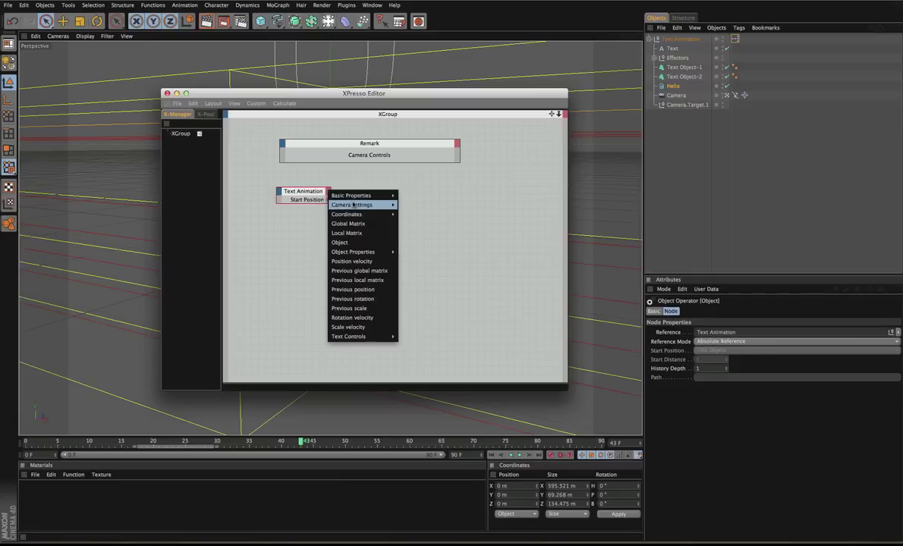
{"action": "left_click", "coordinate": [419, 224]}
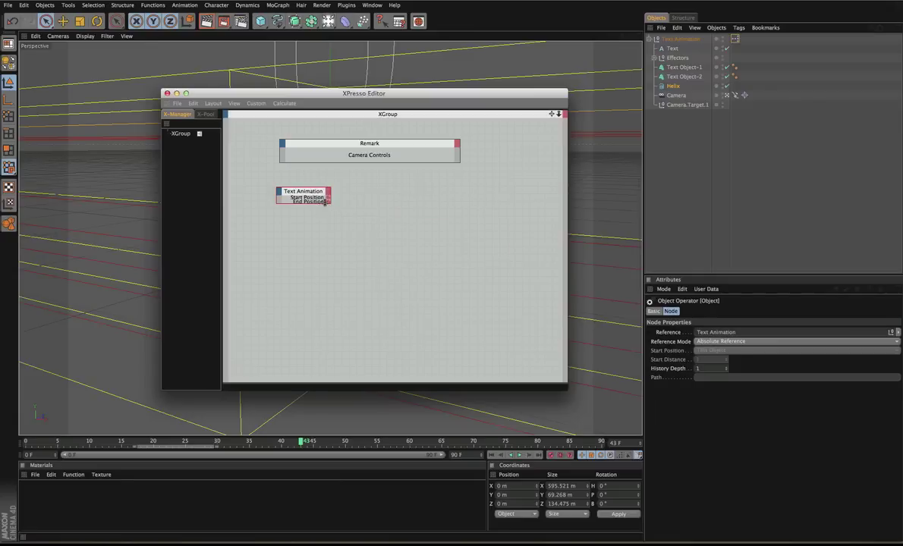
Add Duration of Camera Move (seconds), Start Frame and Camera Ramp outputs to the Text Animation node
{"action": "left_click", "coordinate": [328, 193]}
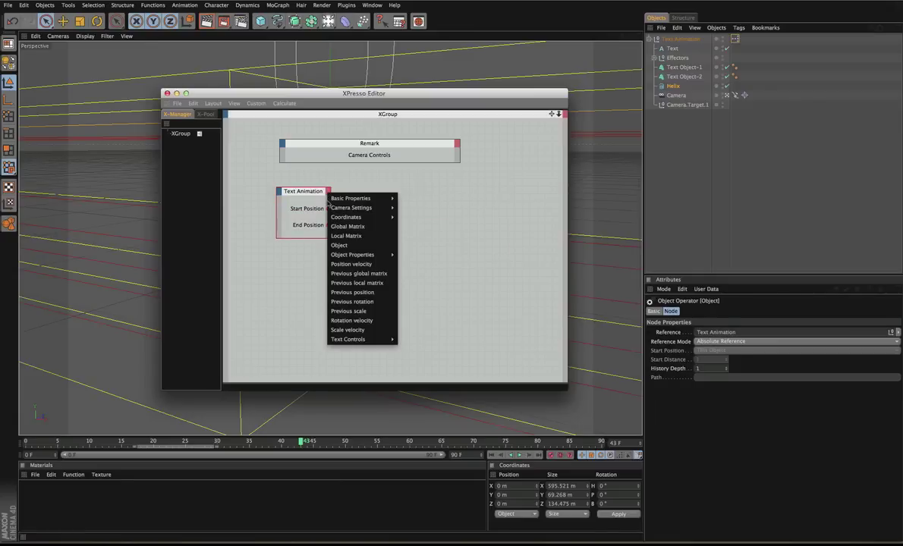
{"action": "mouse_move", "coordinate": [357, 207]}
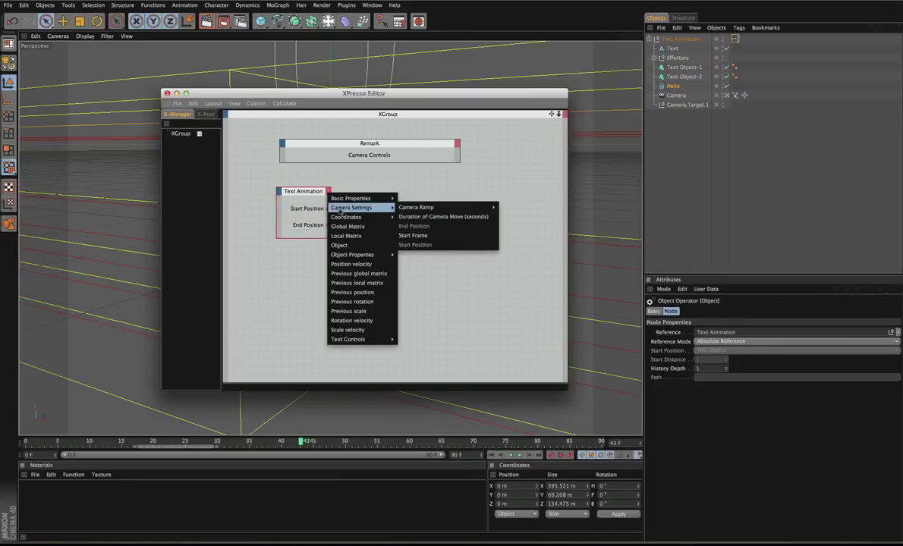
{"action": "left_click", "coordinate": [448, 217]}
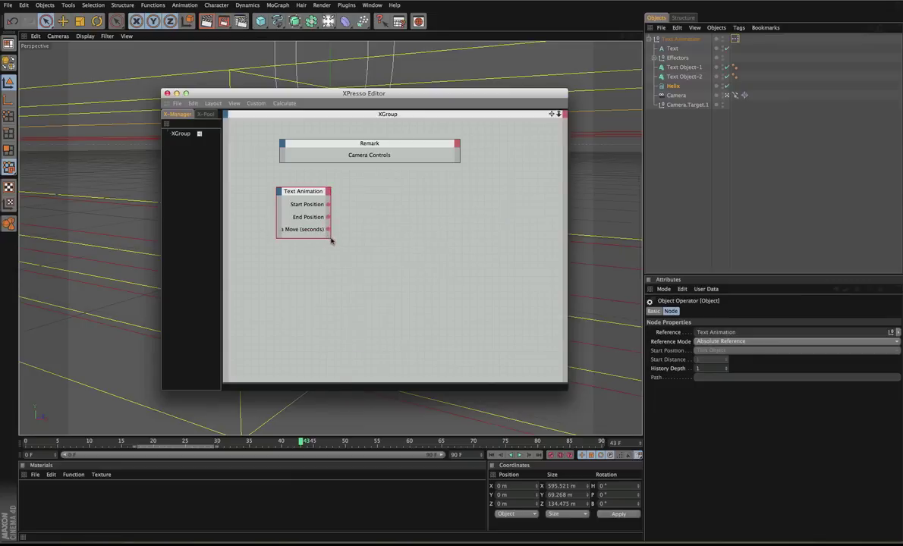
{"action": "left_click", "coordinate": [362, 192]}
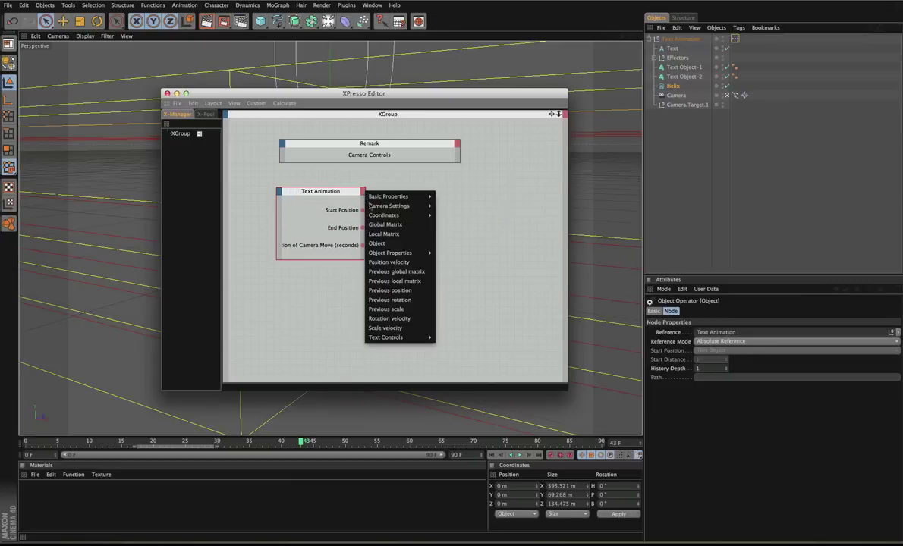
{"action": "mouse_move", "coordinate": [370, 206]}
{"action": "left_click", "coordinate": [471, 231]}
{"action": "left_click", "coordinate": [362, 192]}
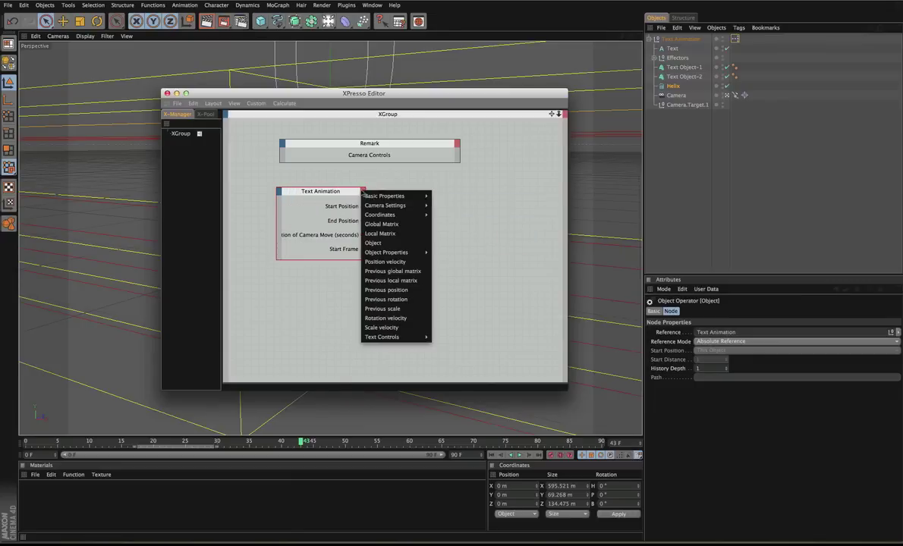
{"action": "left_click", "coordinate": [523, 191]}
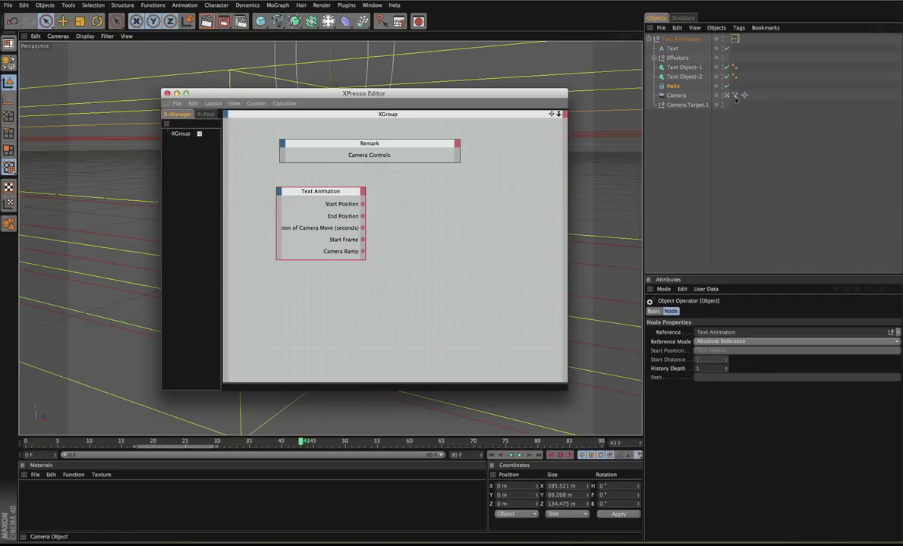
Add the camera's Align To Spline tag as a node with a Position input, trying out the tag's Position value
{"action": "left_click", "coordinate": [735, 95]}
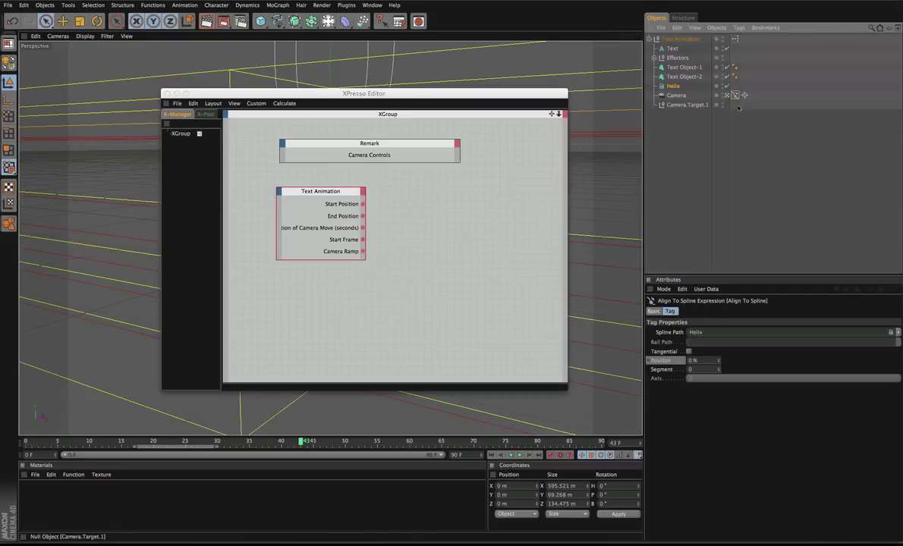
{"action": "left_click_drag", "start_coordinate": [735, 95], "coordinate": [481, 199]}
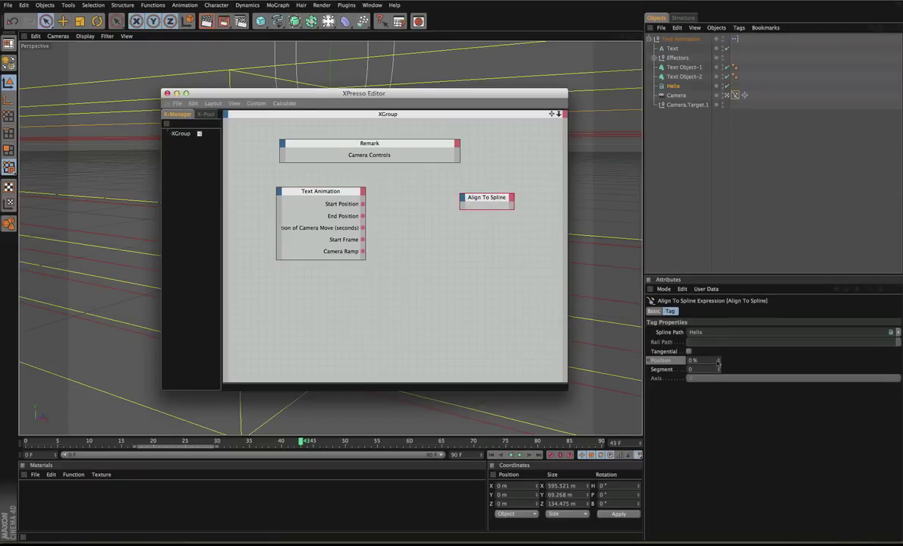
{"action": "left_click_drag", "start_coordinate": [718, 362], "coordinate": [736, 362]}
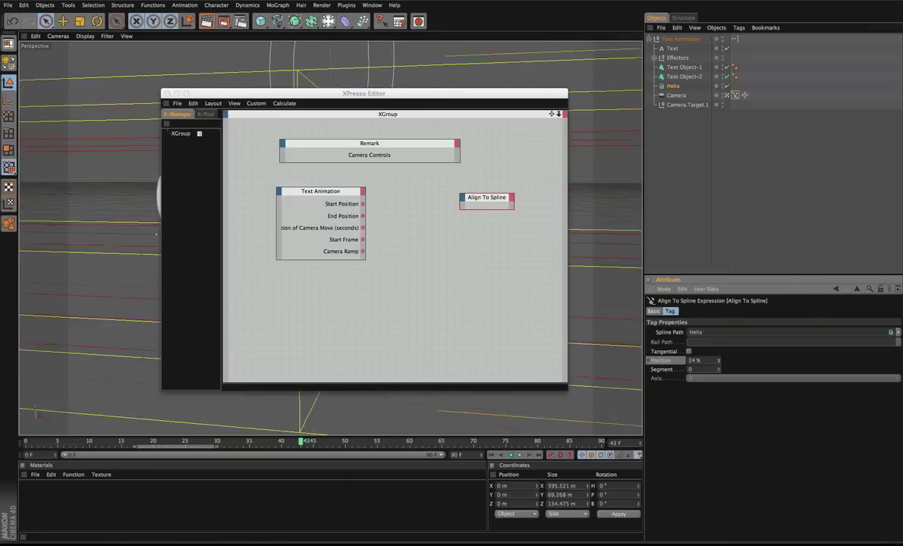
{"action": "left_click", "coordinate": [462, 198]}
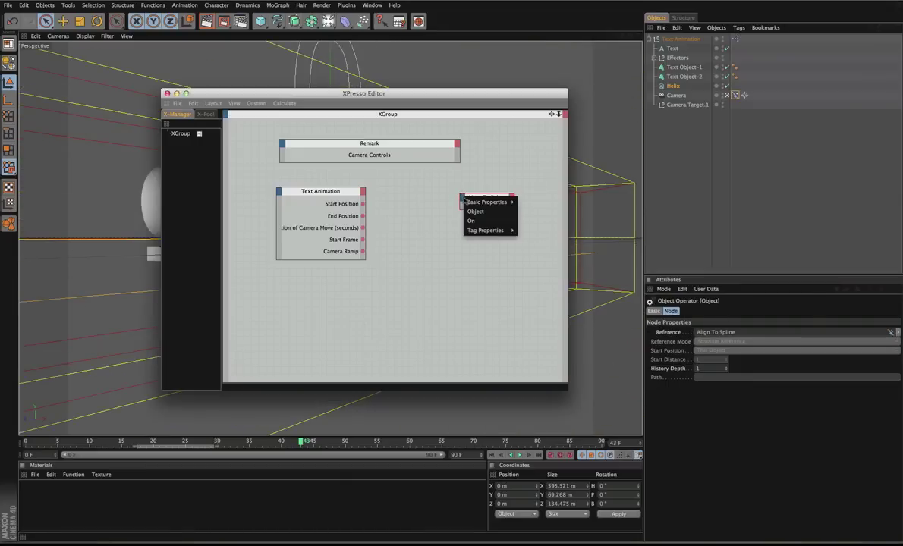
{"action": "mouse_move", "coordinate": [493, 230]}
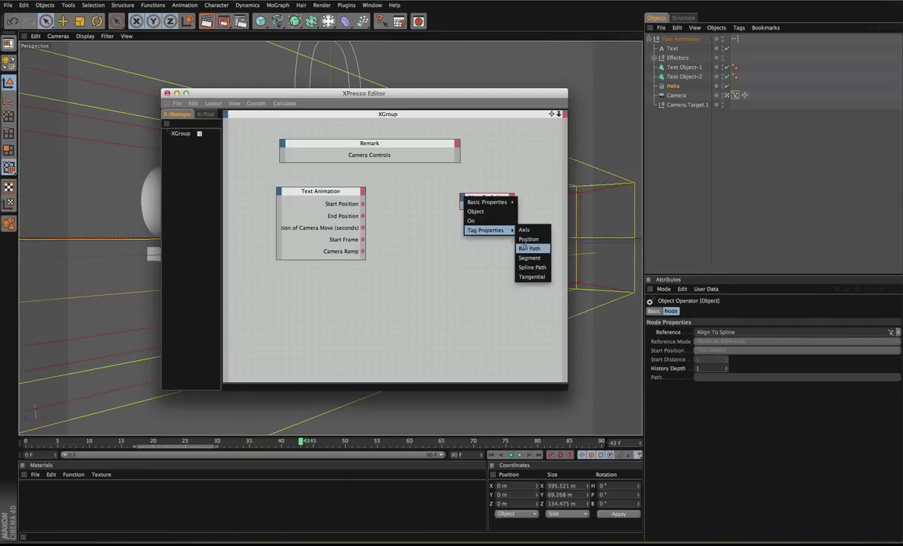
{"action": "left_click", "coordinate": [528, 239]}
Move the Align To Spline node farther from the Text Animation node to leave room between them
{"action": "left_click_drag", "start_coordinate": [495, 199], "coordinate": [531, 200]}
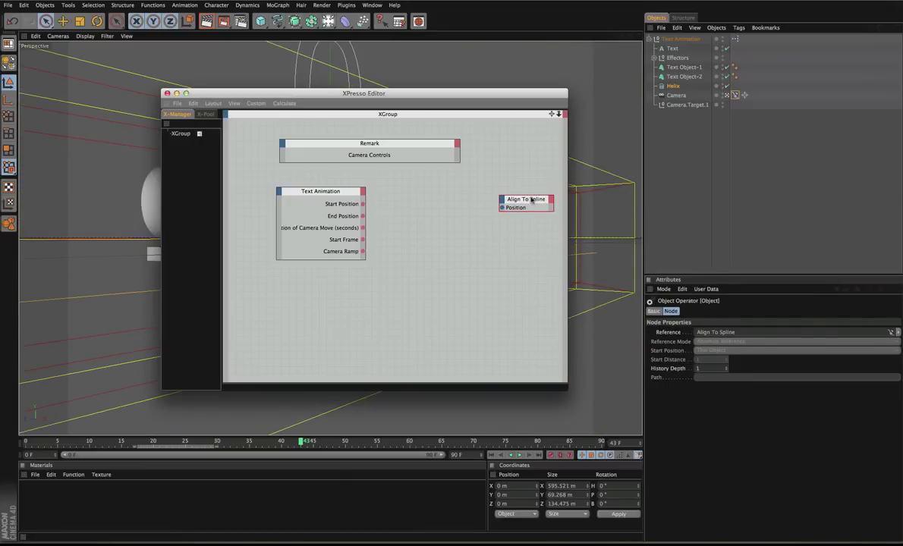
{"action": "middle_click_drag", "start_coordinate": [554, 263], "coordinate": [504, 262]}
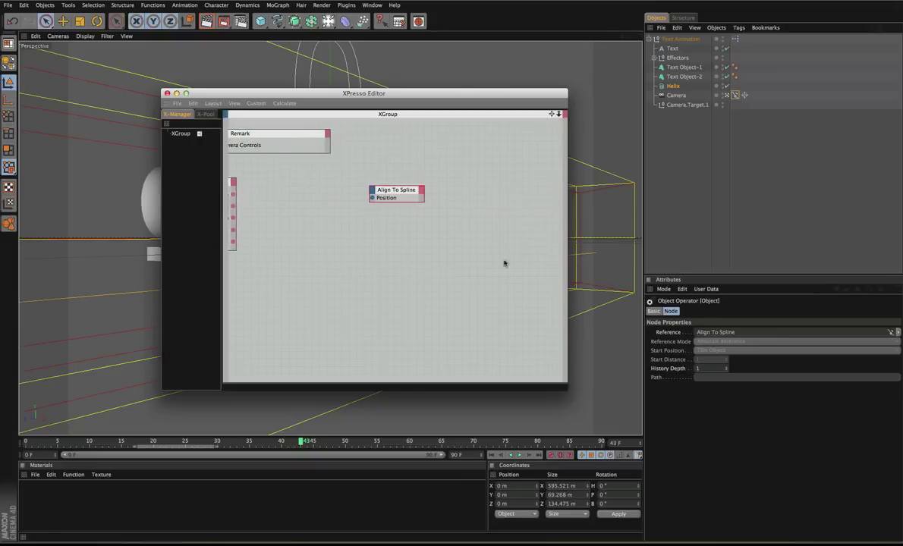
{"action": "left_click_drag", "start_coordinate": [389, 192], "coordinate": [475, 200]}
{"action": "middle_click_drag", "start_coordinate": [326, 250], "coordinate": [423, 250]}
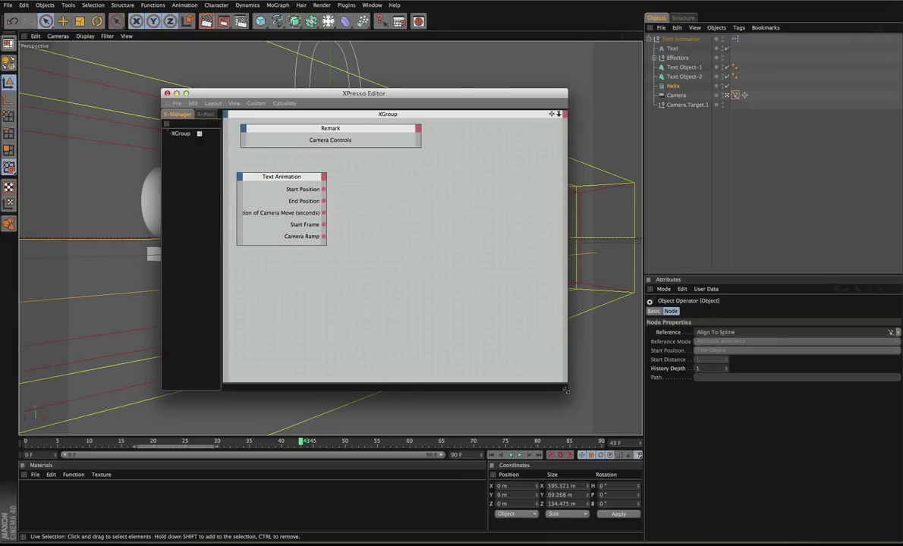
Widen the XPresso Editor window and add a Range Mapper node between the Text Animation and Align To Spline nodes
{"action": "left_click_drag", "start_coordinate": [567, 389], "coordinate": [636, 390]}
{"action": "middle_click_drag", "start_coordinate": [484, 265], "coordinate": [479, 262]}
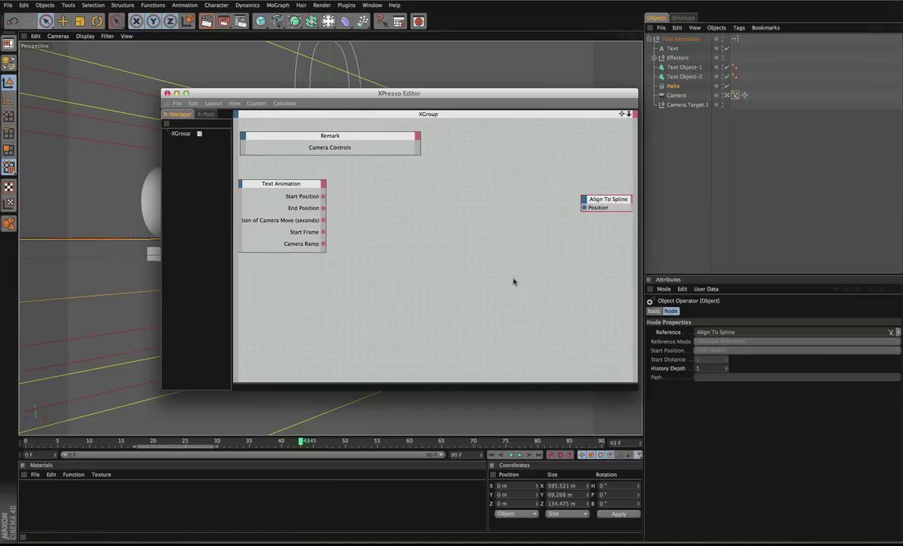
{"action": "right_click", "coordinate": [375, 217]}
{"action": "mouse_move", "coordinate": [417, 221]}
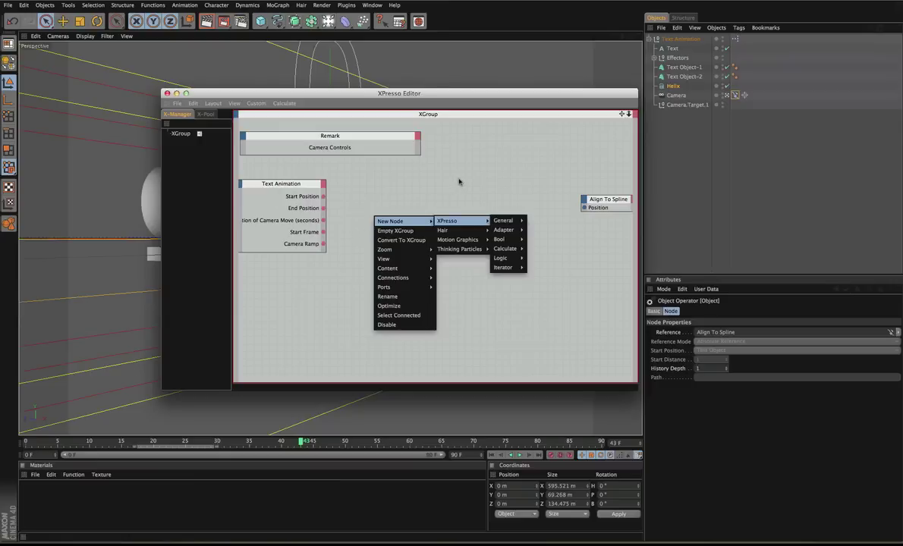
{"action": "mouse_move", "coordinate": [504, 251]}
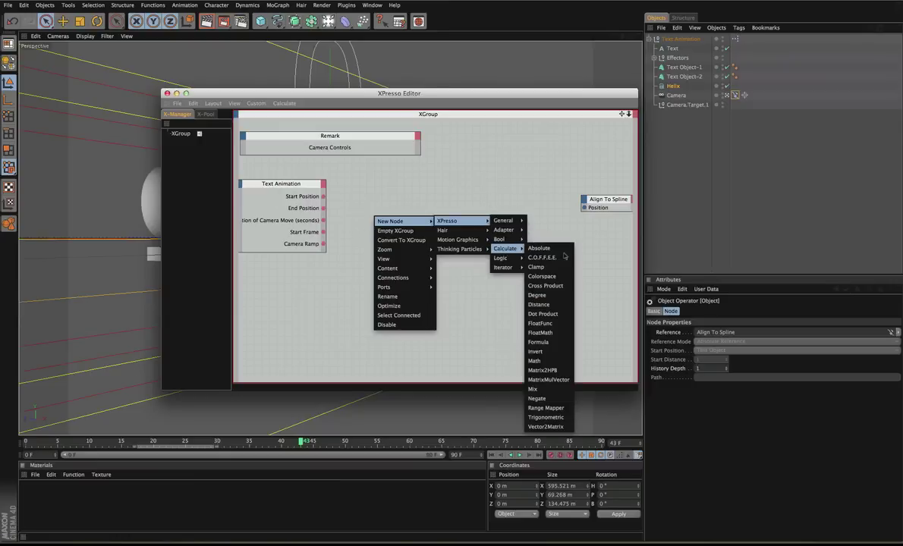
{"action": "left_click", "coordinate": [546, 408]}
{"action": "left_click_drag", "start_coordinate": [372, 210], "coordinate": [315, 188]}
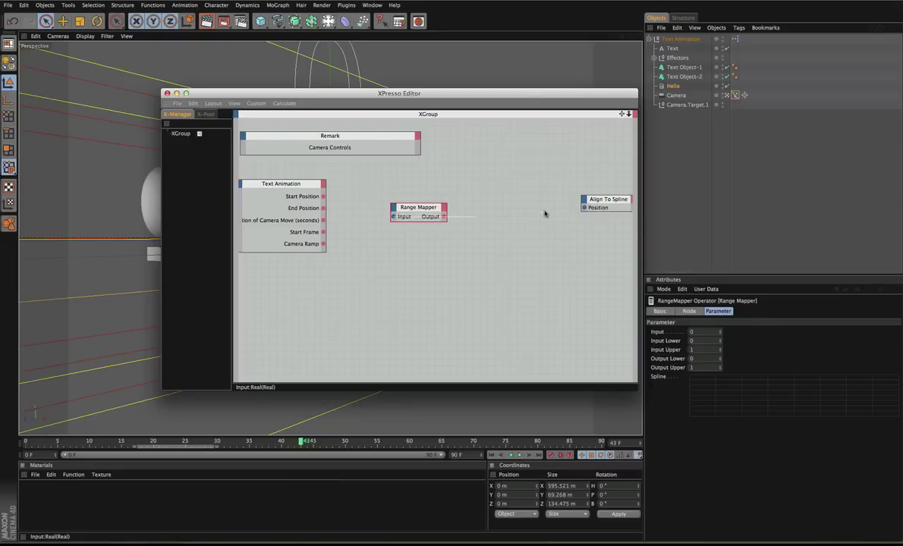
{"action": "left_click", "coordinate": [694, 332]}
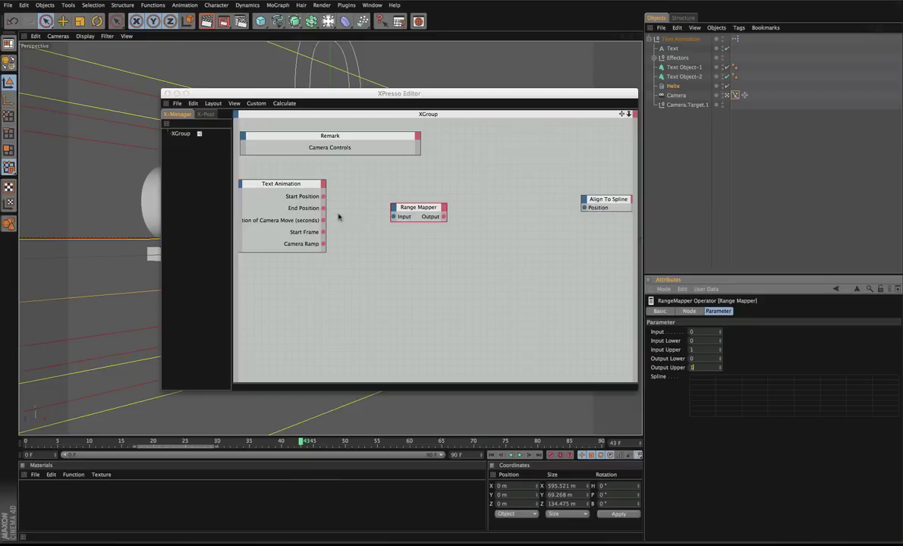
{"action": "left_click", "coordinate": [295, 184]}
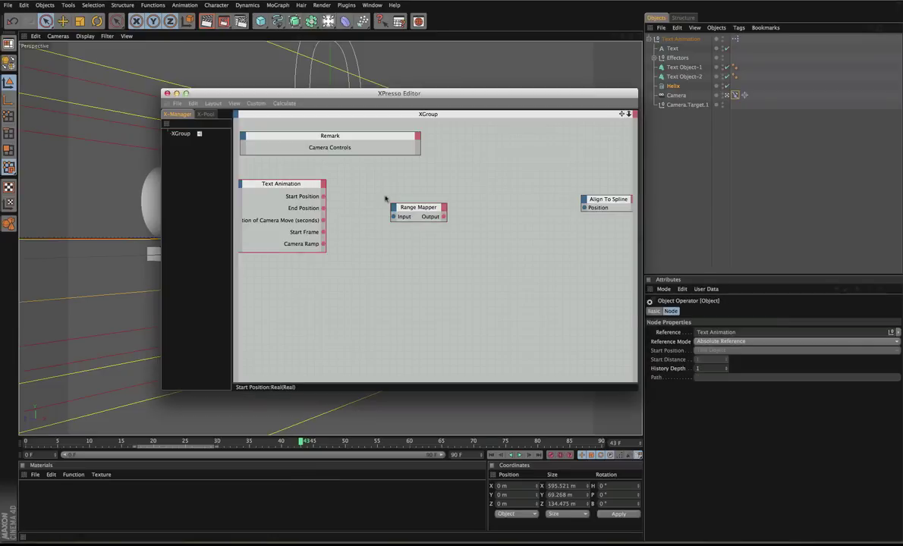
{"action": "left_click_drag", "start_coordinate": [420, 208], "coordinate": [423, 196]}
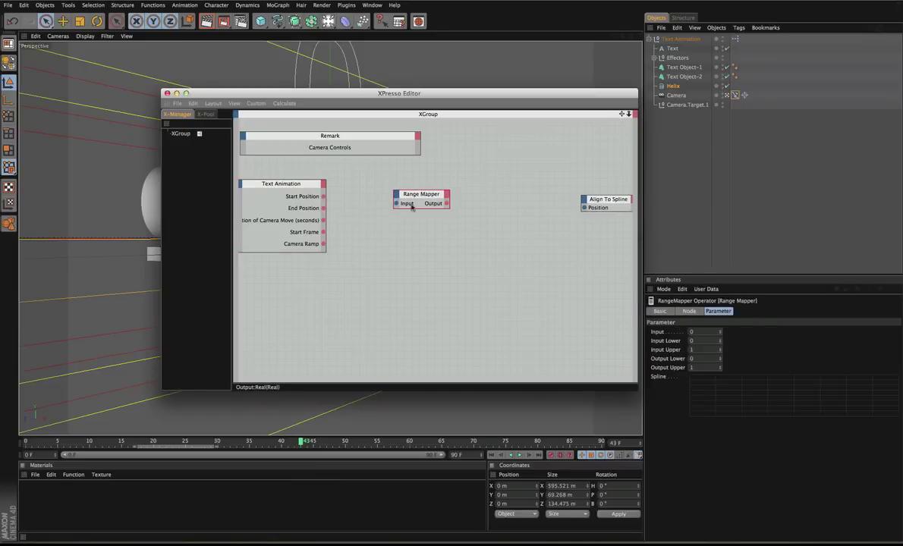
Add Input Upper, Output Lower, Output Upper and Spline inputs to the Range Mapper node and enlarge it to fit them
{"action": "left_click", "coordinate": [396, 195]}
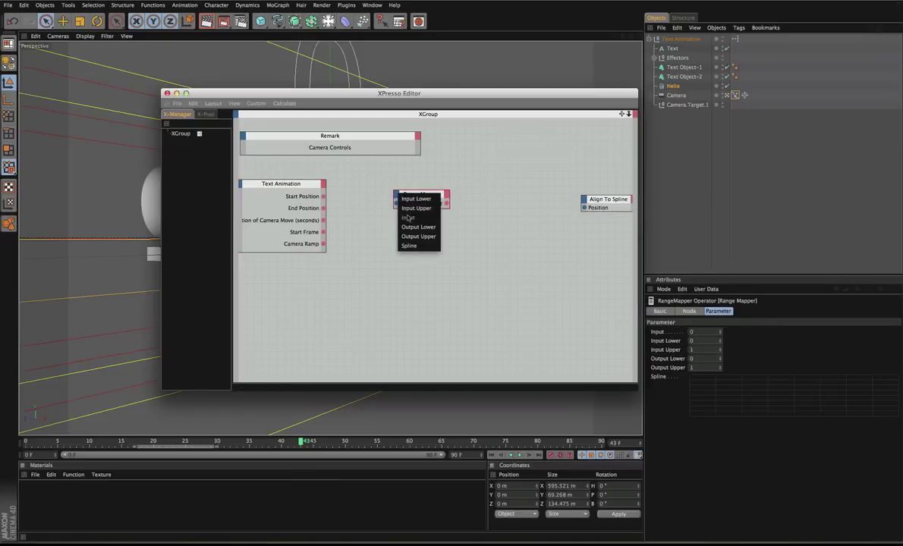
{"action": "left_click", "coordinate": [408, 208]}
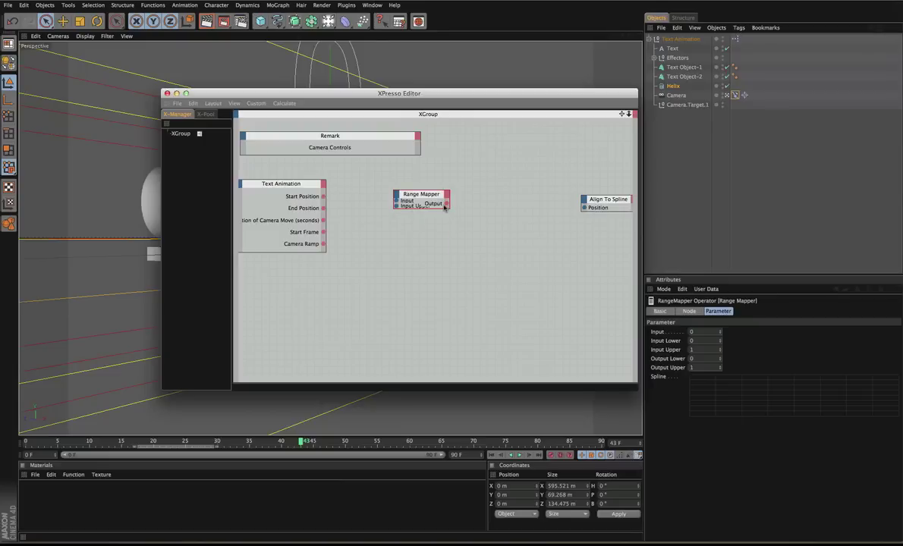
{"action": "left_click", "coordinate": [396, 195]}
{"action": "left_click", "coordinate": [398, 228]}
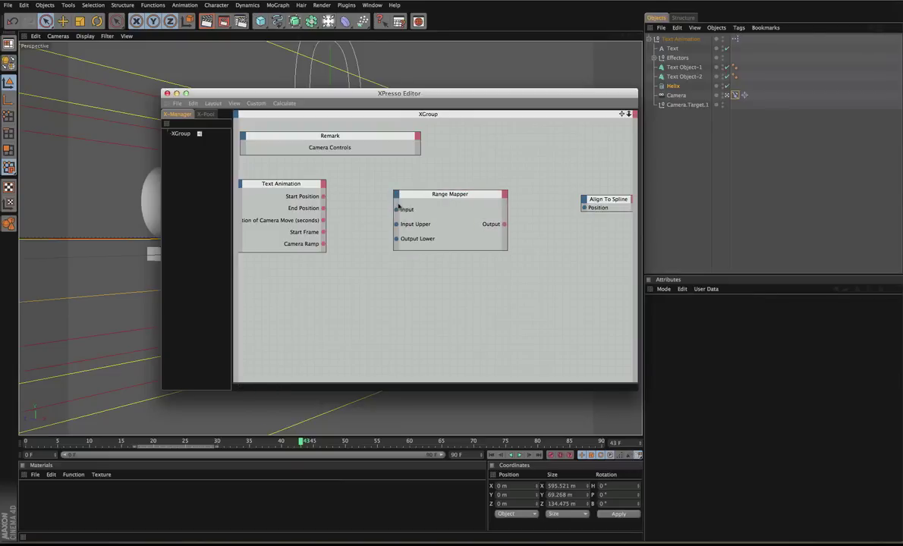
{"action": "left_click", "coordinate": [396, 197]}
{"action": "left_click", "coordinate": [416, 235]}
{"action": "left_click", "coordinate": [396, 196]}
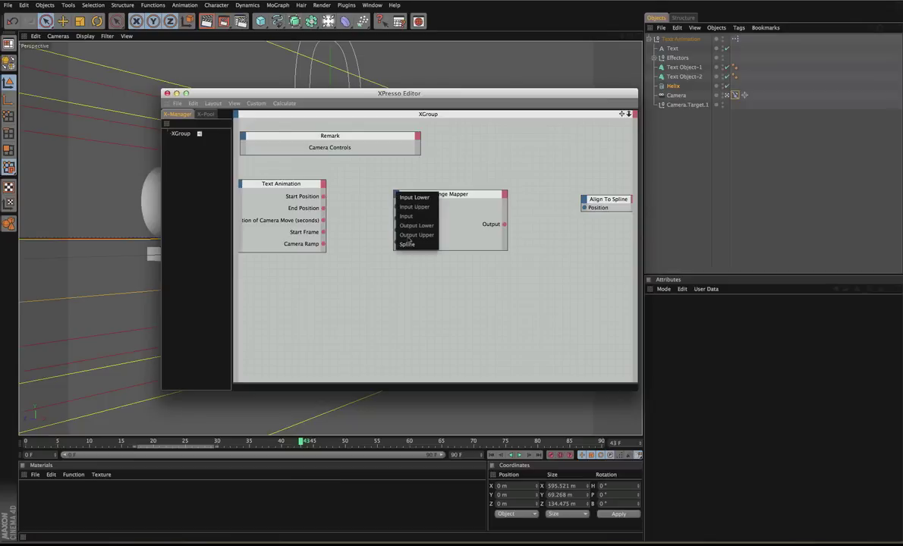
{"action": "left_click", "coordinate": [408, 243]}
{"action": "left_click_drag", "start_coordinate": [507, 255], "coordinate": [517, 263]}
{"action": "left_click_drag", "start_coordinate": [427, 196], "coordinate": [414, 183]}
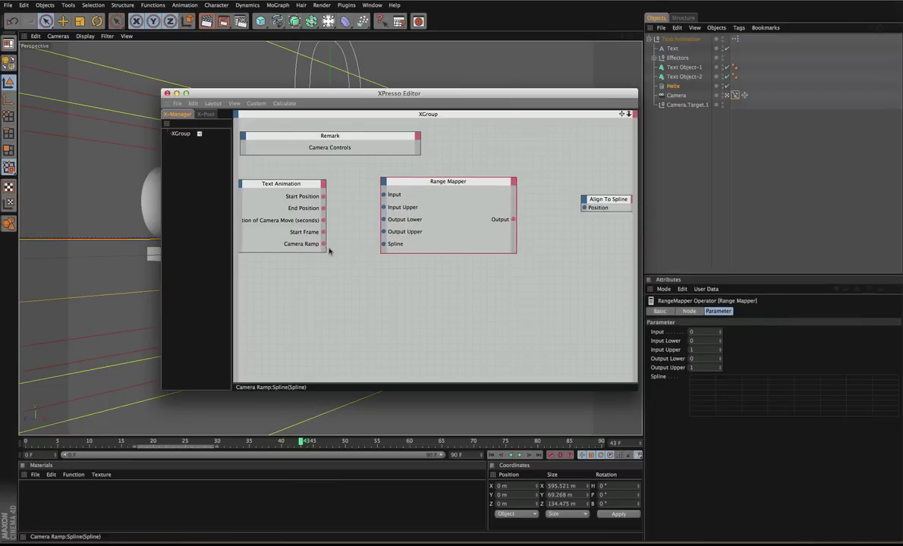
Connect Text Animation's Camera Ramp to the Range Mapper's Spline input and its End Position to Output Upper
{"action": "left_click_drag", "start_coordinate": [331, 251], "coordinate": [383, 244]}
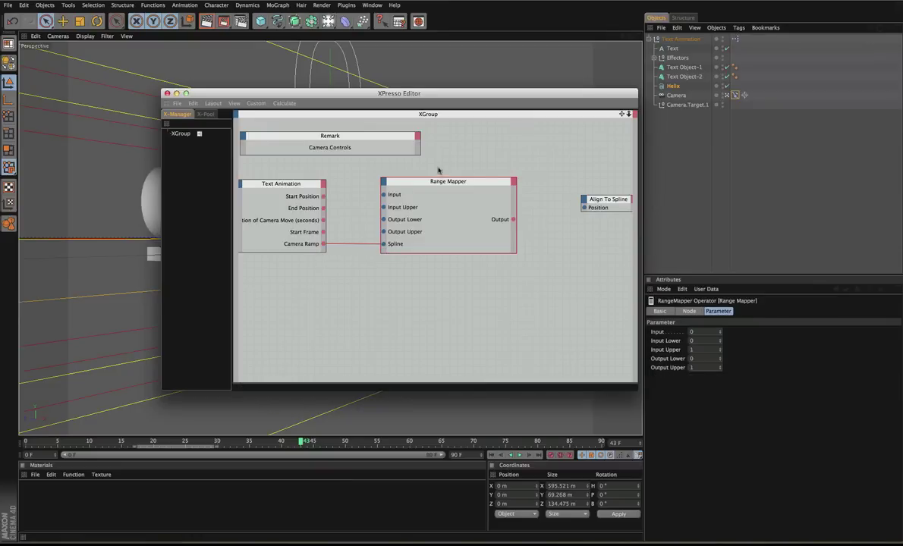
{"action": "left_click_drag", "start_coordinate": [432, 183], "coordinate": [440, 184]}
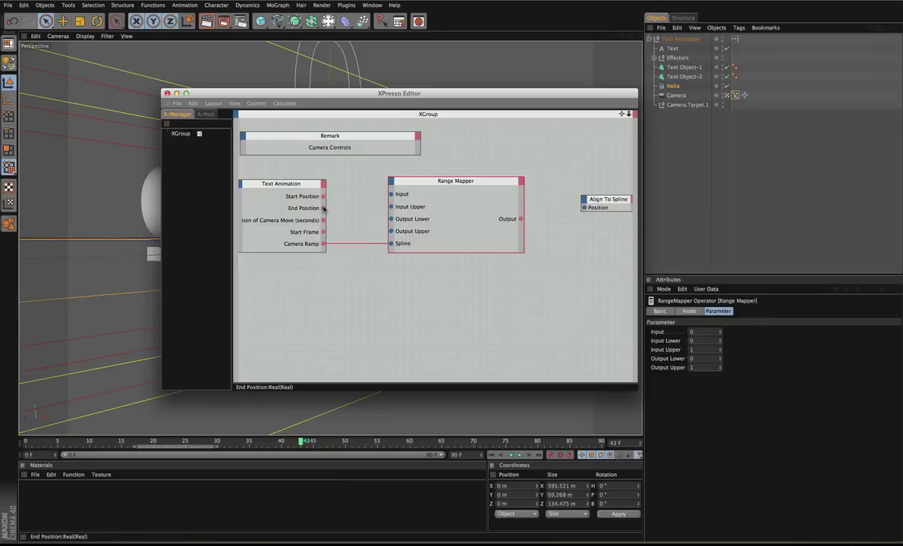
{"action": "left_click_drag", "start_coordinate": [323, 208], "coordinate": [391, 231]}
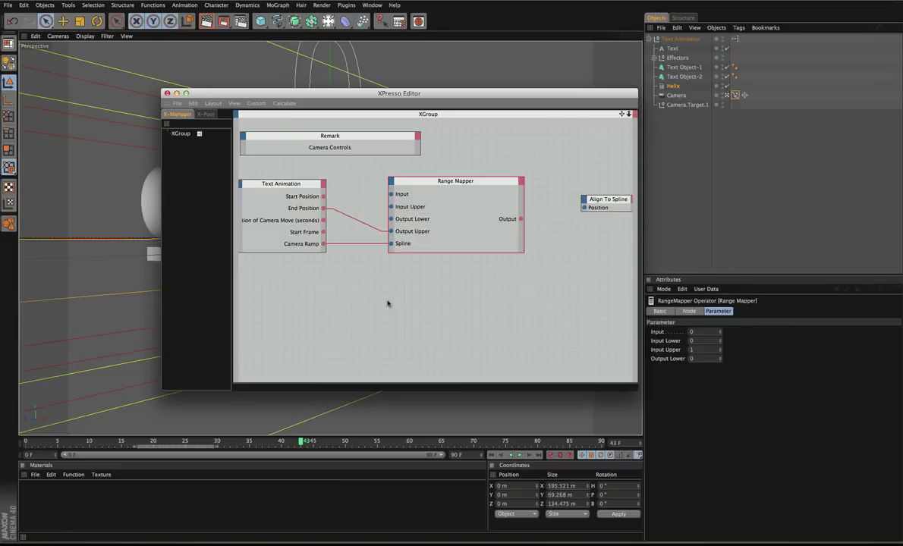
Connect Text Animation's Start Position to the Range Mapper's Output Lower and space the two nodes slightly farther apart
{"action": "left_click", "coordinate": [680, 39]}
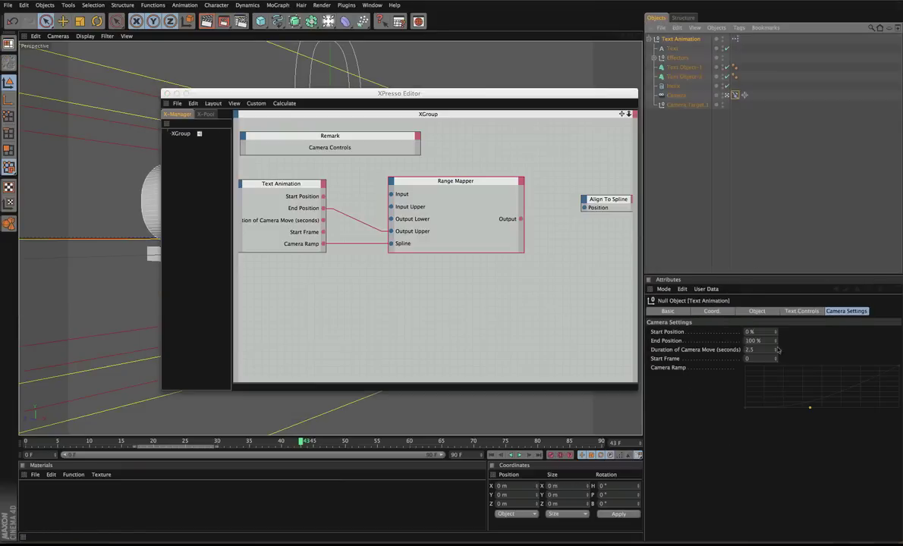
{"action": "left_click", "coordinate": [323, 196]}
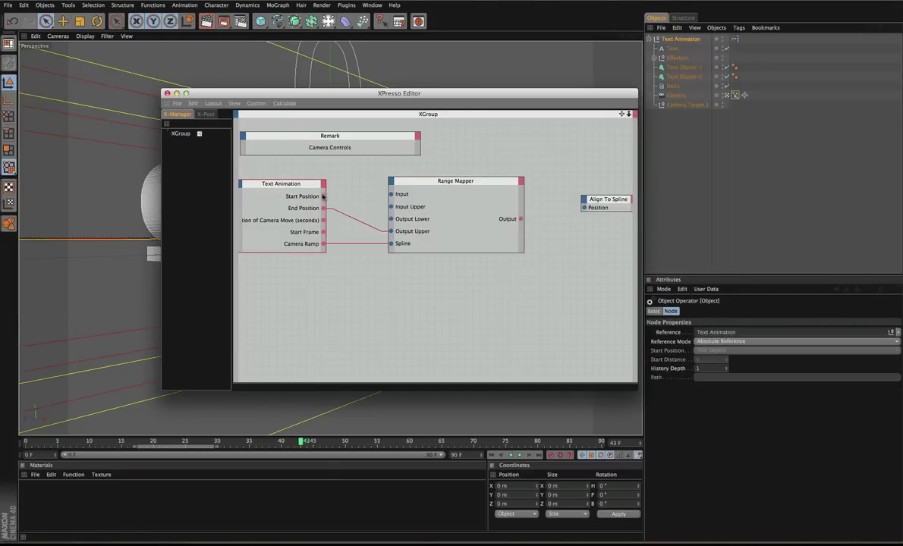
{"action": "left_click_drag", "start_coordinate": [391, 220], "coordinate": [322, 196]}
{"action": "left_click_drag", "start_coordinate": [414, 181], "coordinate": [428, 181]}
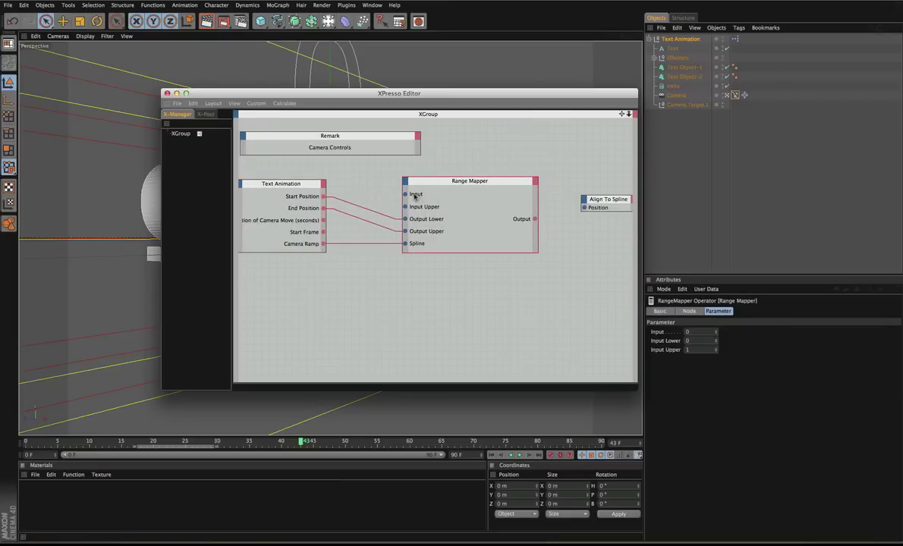
{"action": "left_click_drag", "start_coordinate": [360, 209], "coordinate": [324, 208]}
Add a Time node just below the Text Animation node
{"action": "middle_click_drag", "start_coordinate": [360, 296], "coordinate": [380, 296]}
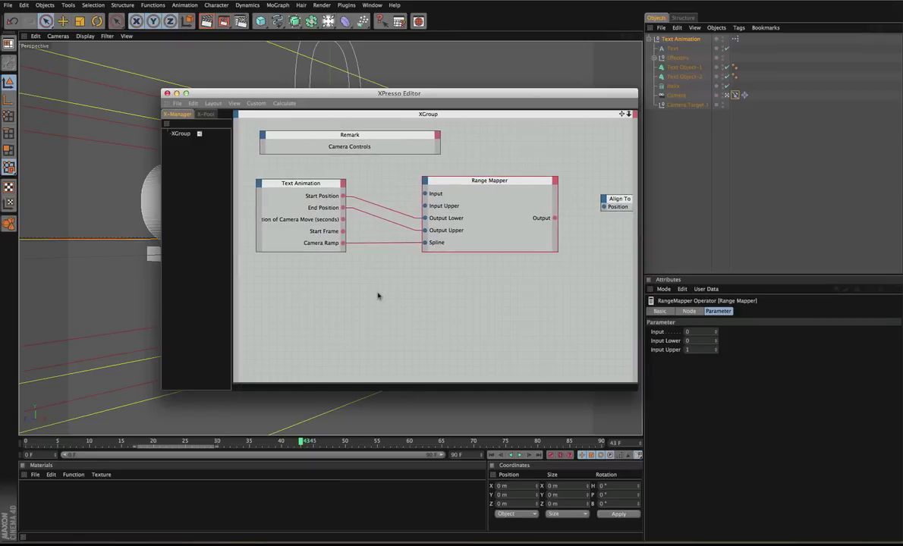
{"action": "right_click", "coordinate": [359, 281]}
{"action": "mouse_move", "coordinate": [375, 284]}
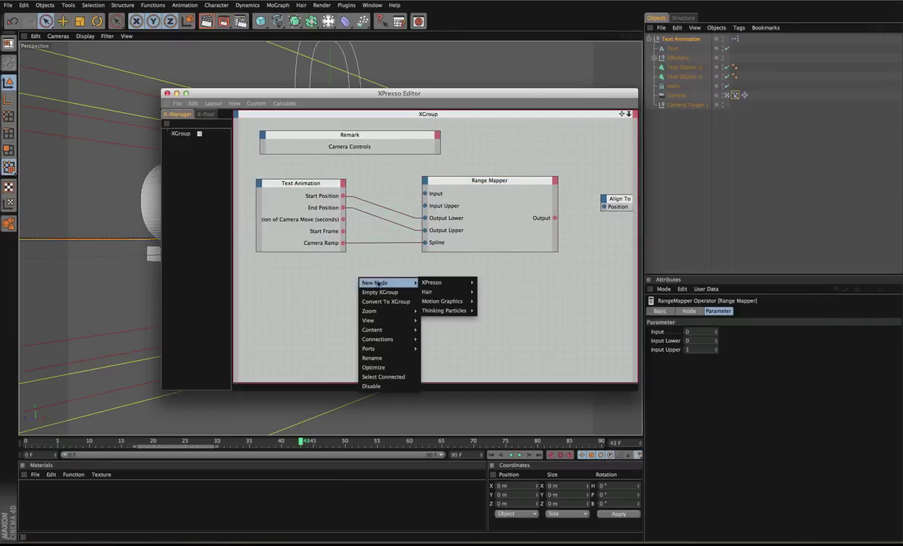
{"action": "mouse_move", "coordinate": [458, 284]}
{"action": "mouse_move", "coordinate": [487, 283]}
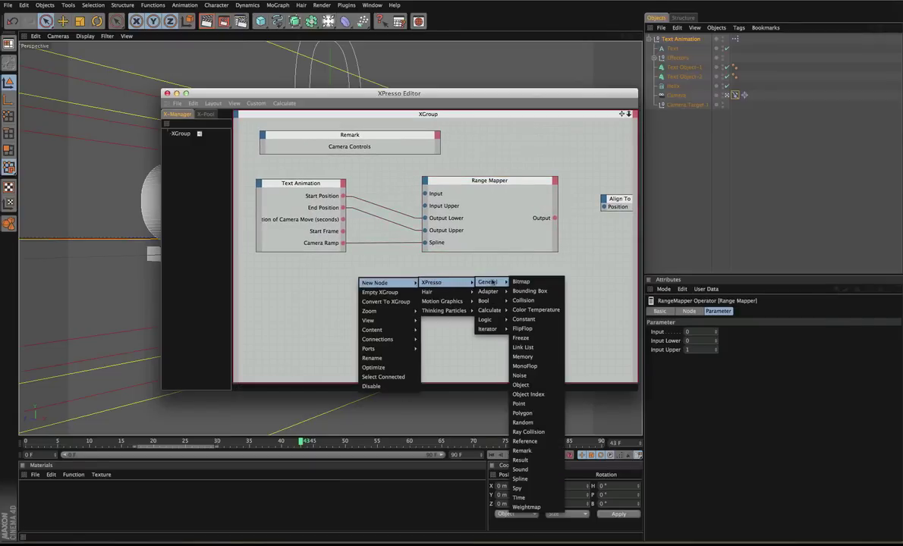
{"action": "left_click", "coordinate": [519, 497]}
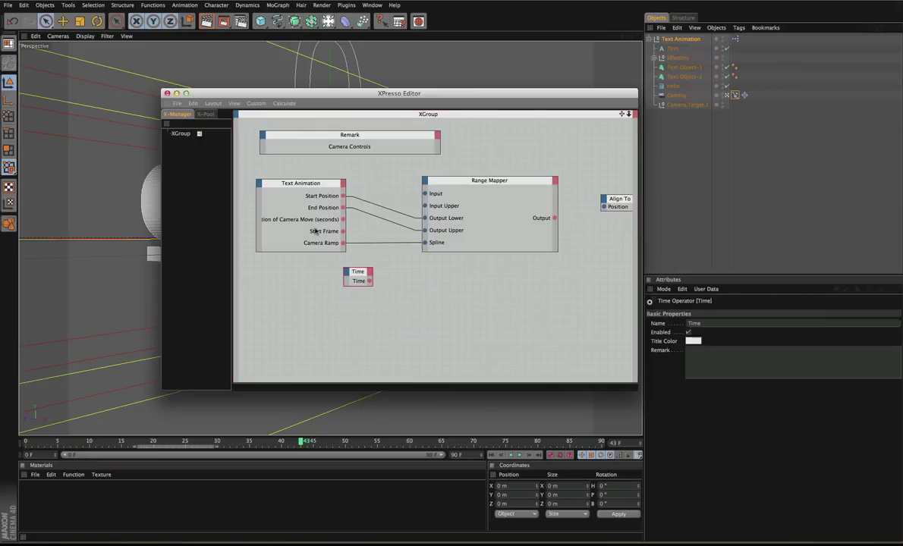
{"action": "left_click_drag", "start_coordinate": [358, 274], "coordinate": [321, 275]}
Add a Math node beside the Time node, leaving a small gap between them
{"action": "right_click", "coordinate": [372, 280]}
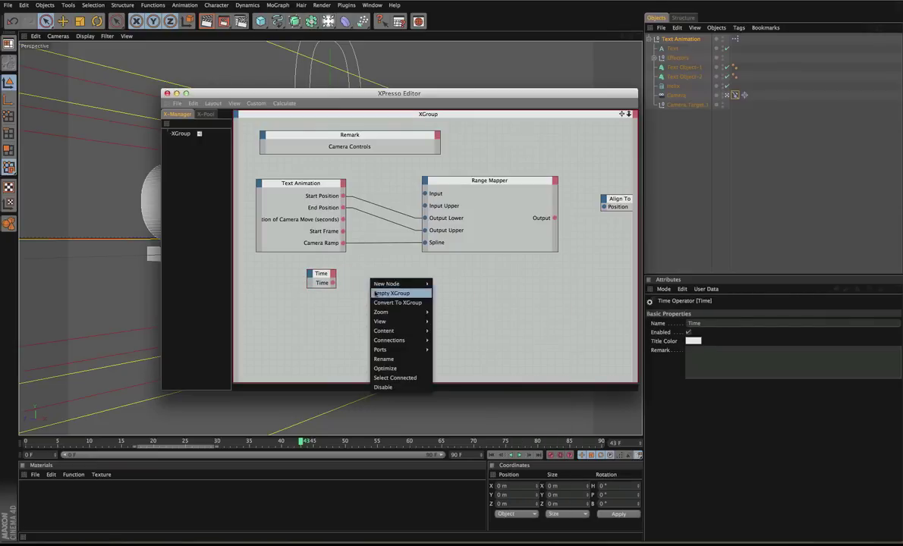
{"action": "mouse_move", "coordinate": [395, 284]}
{"action": "mouse_move", "coordinate": [455, 285]}
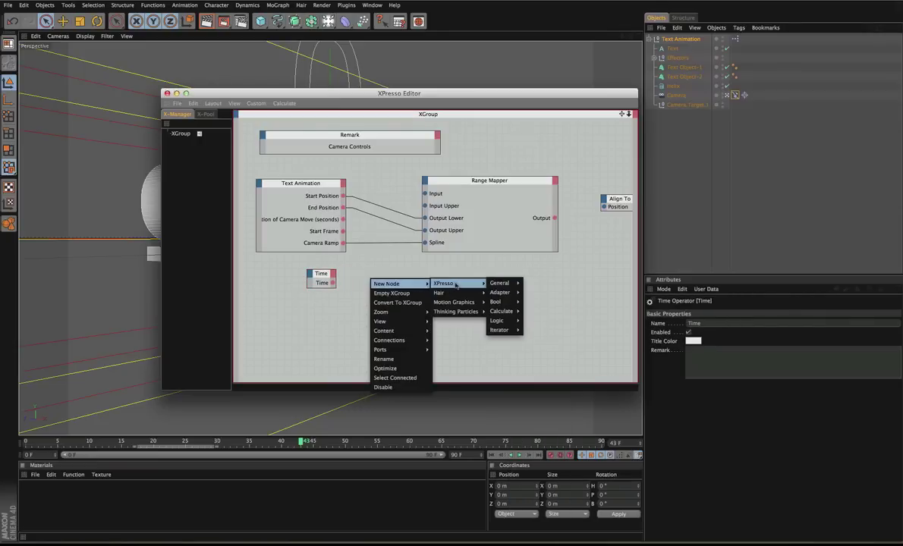
{"action": "mouse_move", "coordinate": [506, 311]}
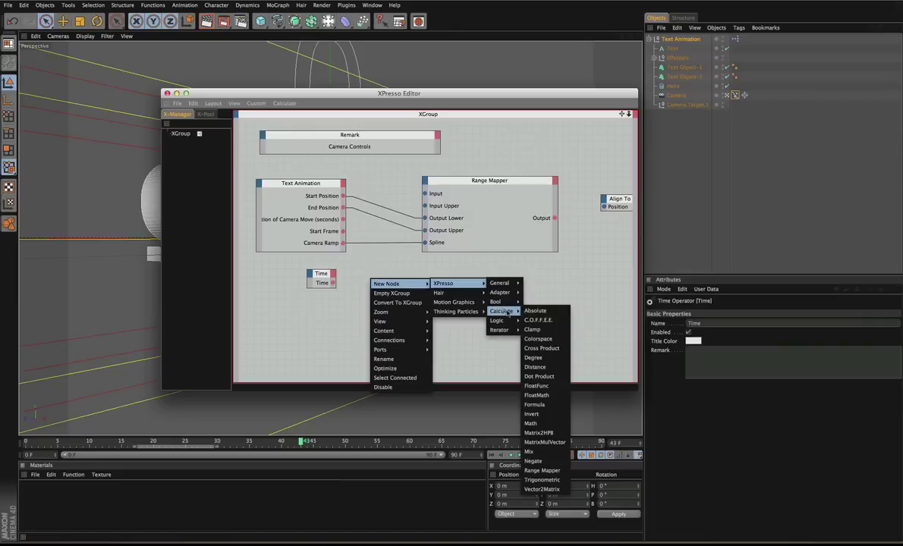
{"action": "left_click", "coordinate": [532, 424]}
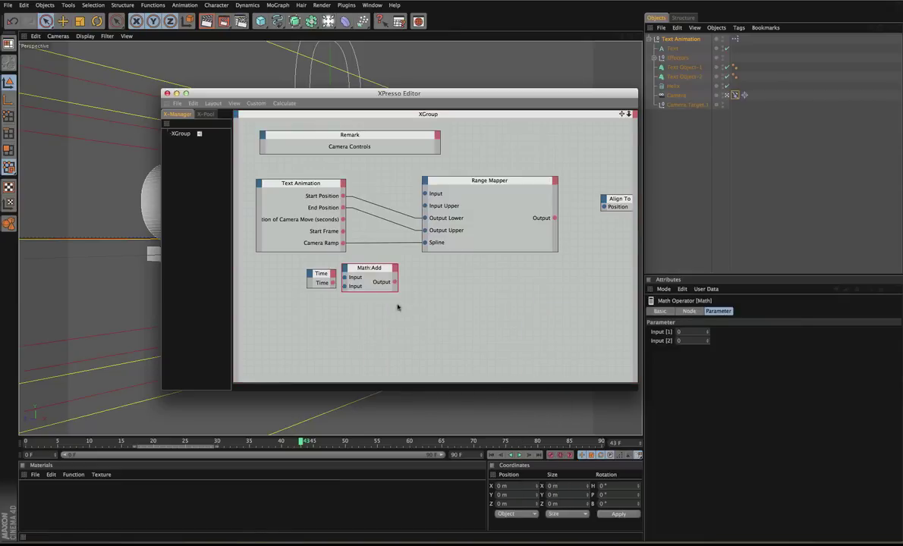
{"action": "left_click_drag", "start_coordinate": [374, 269], "coordinate": [387, 277]}
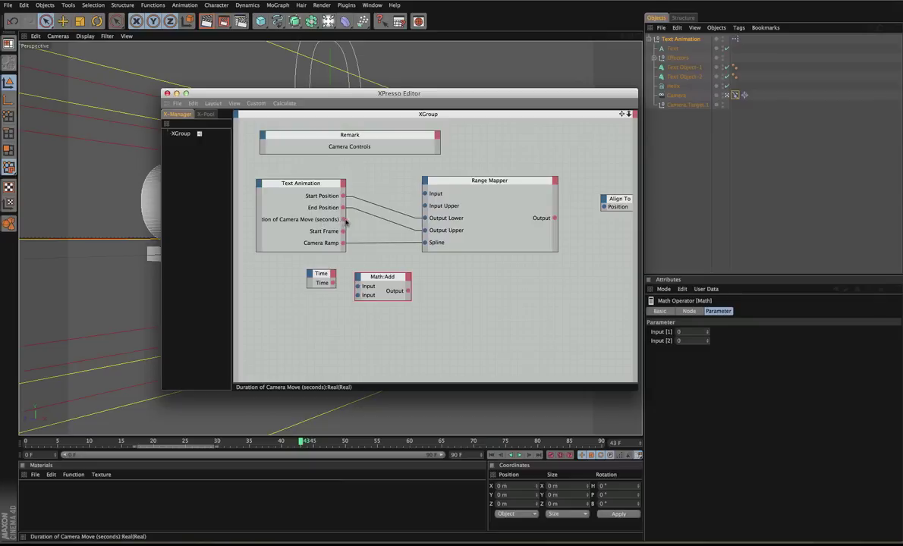
Connect Duration of Camera Move (seconds) to the Math node's first input and make the node Multiply with Input [2] set to 30
{"action": "left_click_drag", "start_coordinate": [345, 220], "coordinate": [358, 286]}
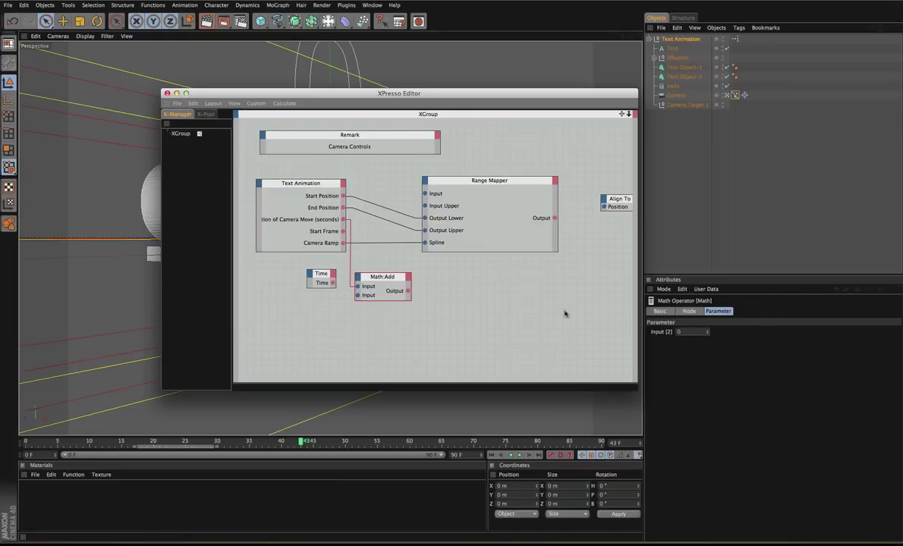
{"action": "left_click", "coordinate": [689, 312]}
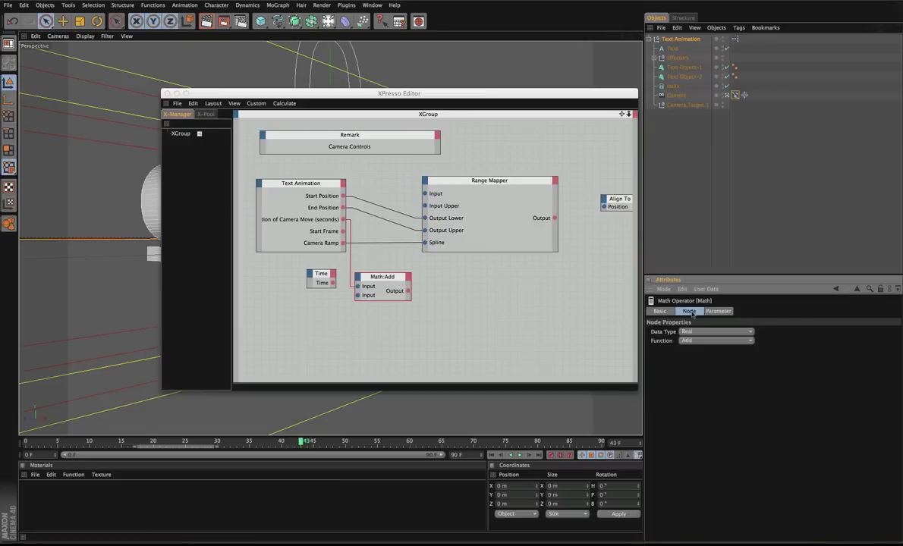
{"action": "left_click", "coordinate": [689, 340]}
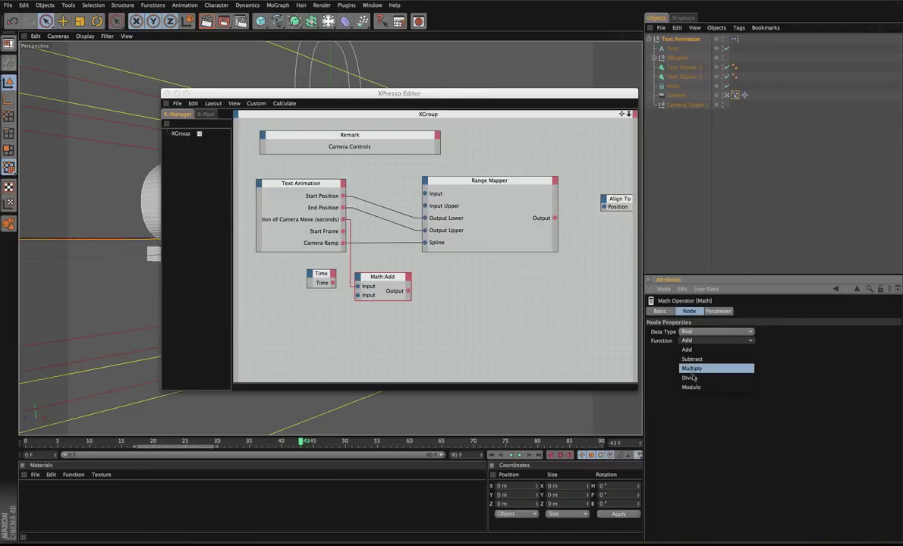
{"action": "left_click", "coordinate": [692, 369]}
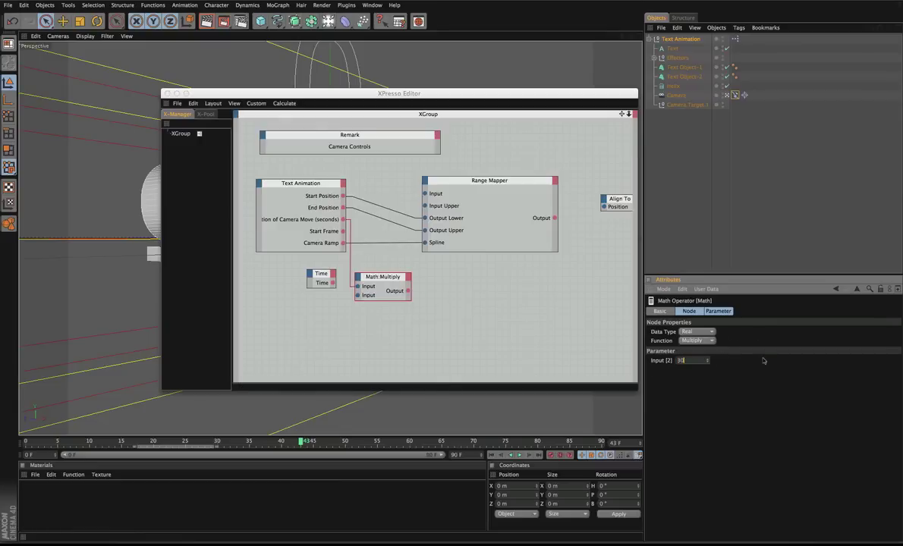
{"action": "left_click", "coordinate": [611, 242]}
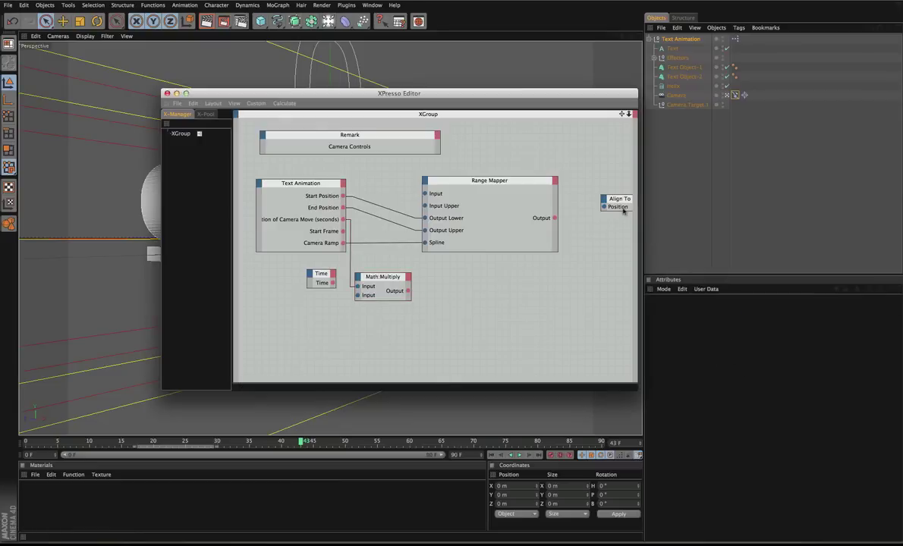
Add a Result node beside the Math:Multiply node and connect the Multiply output to it
{"action": "right_click", "coordinate": [477, 290]}
{"action": "mouse_move", "coordinate": [550, 292]}
{"action": "mouse_move", "coordinate": [607, 293]}
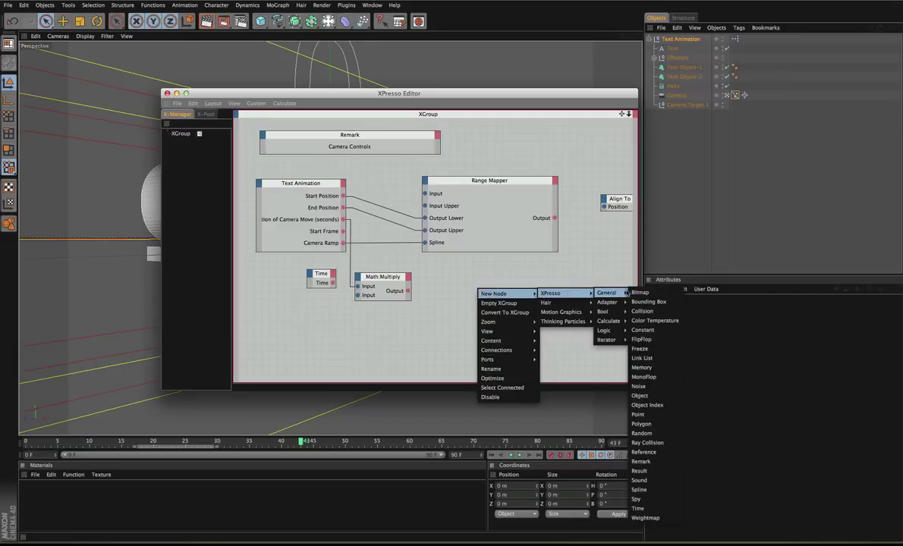
{"action": "left_click", "coordinate": [639, 471]}
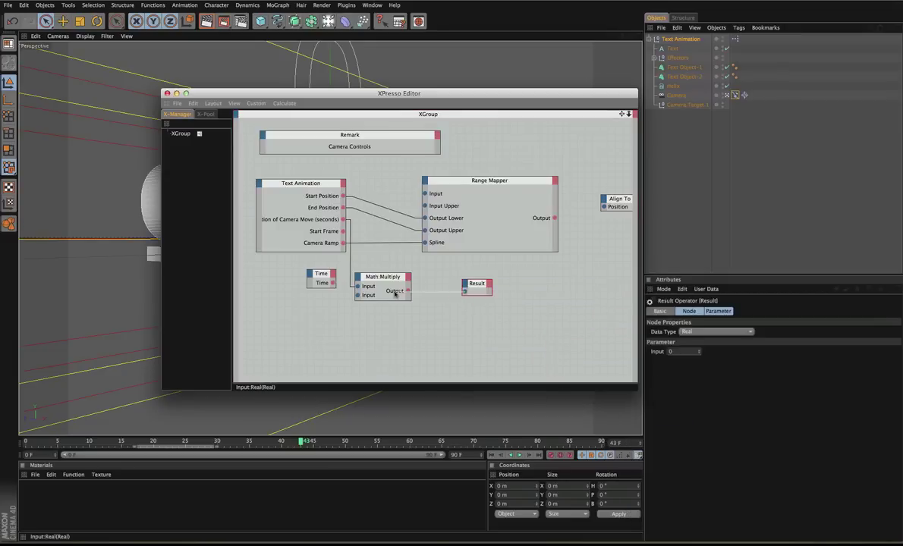
{"action": "left_click_drag", "start_coordinate": [407, 290], "coordinate": [496, 299]}
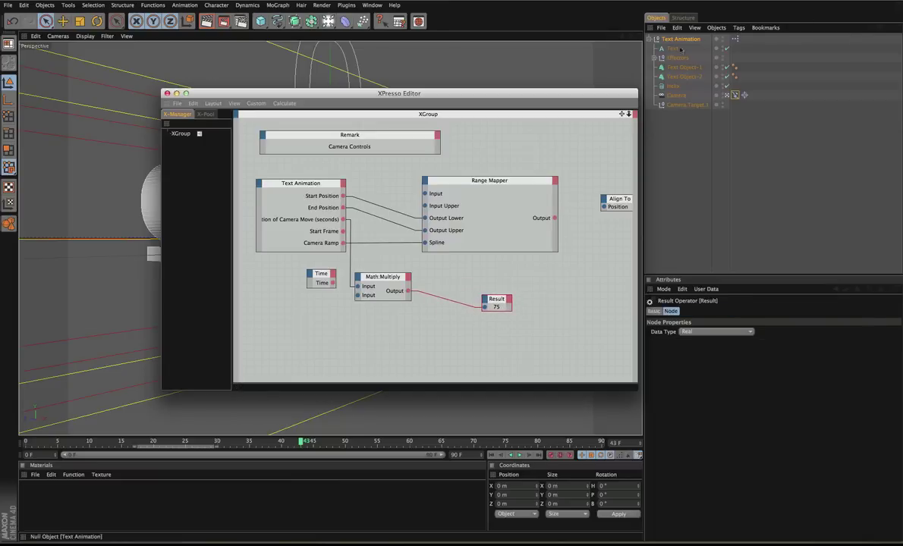
Connect the Math:Multiply output to the Range Mapper's Input Upper and show the Range Mapper's parameters
{"action": "left_click", "coordinate": [680, 39]}
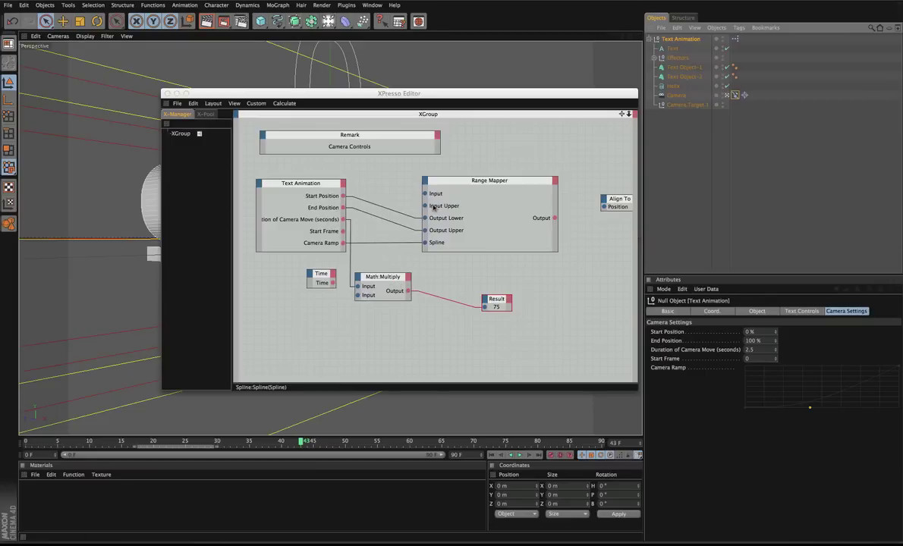
{"action": "left_click_drag", "start_coordinate": [426, 208], "coordinate": [408, 292]}
{"action": "left_click", "coordinate": [469, 181]}
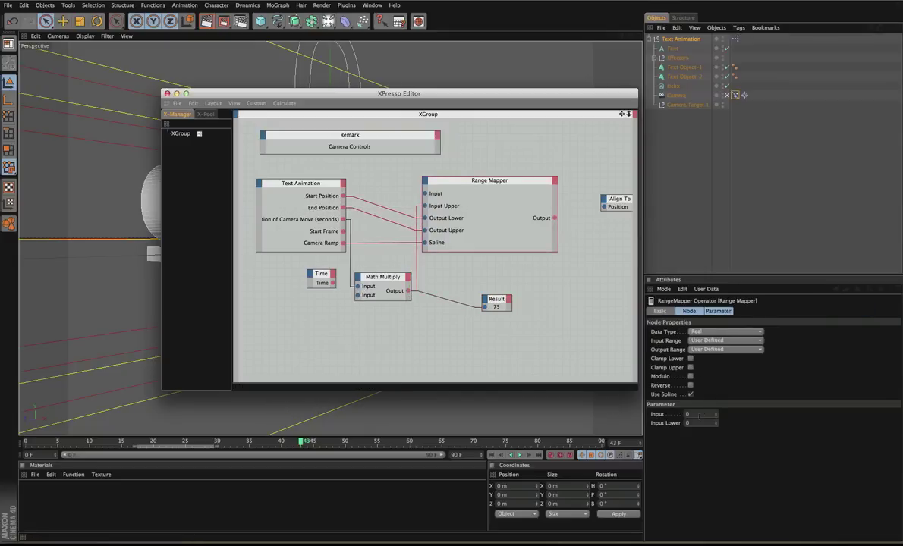
{"action": "left_click", "coordinate": [668, 423]}
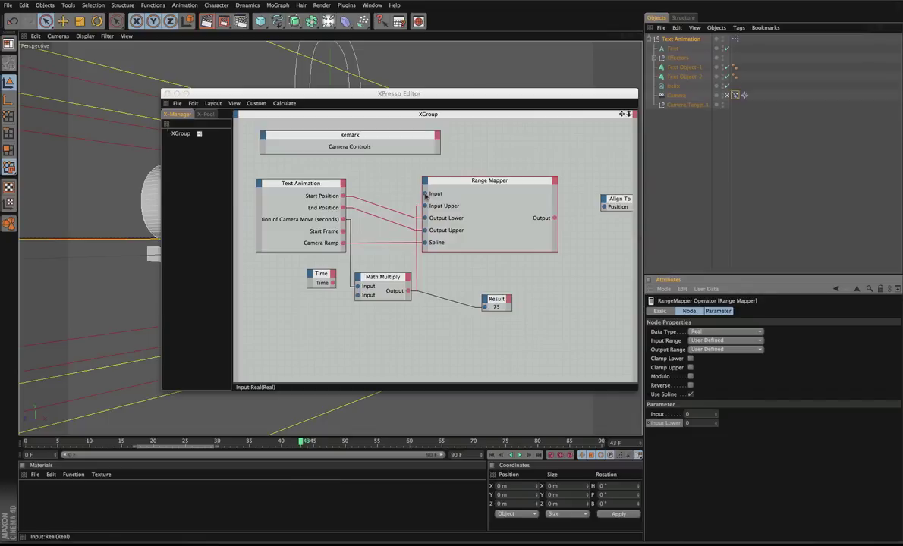
Move the Start Frame port to the first place in the Text Animation node and put the Time node above that node
{"action": "left_click_drag", "start_coordinate": [322, 231], "coordinate": [310, 196]}
{"action": "left_click_drag", "start_coordinate": [321, 275], "coordinate": [314, 169]}
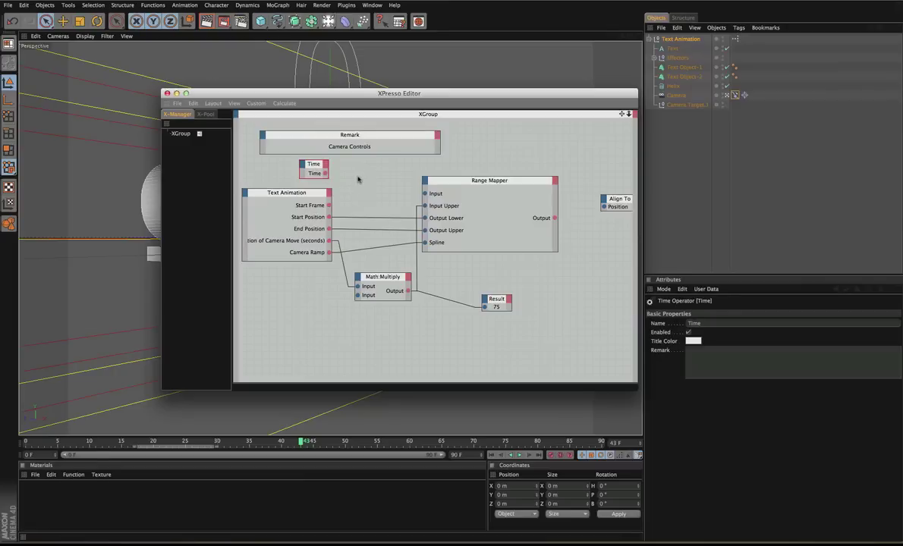
Add a Math node beside the Time node and set its function to Subtract
{"action": "right_click", "coordinate": [363, 179]}
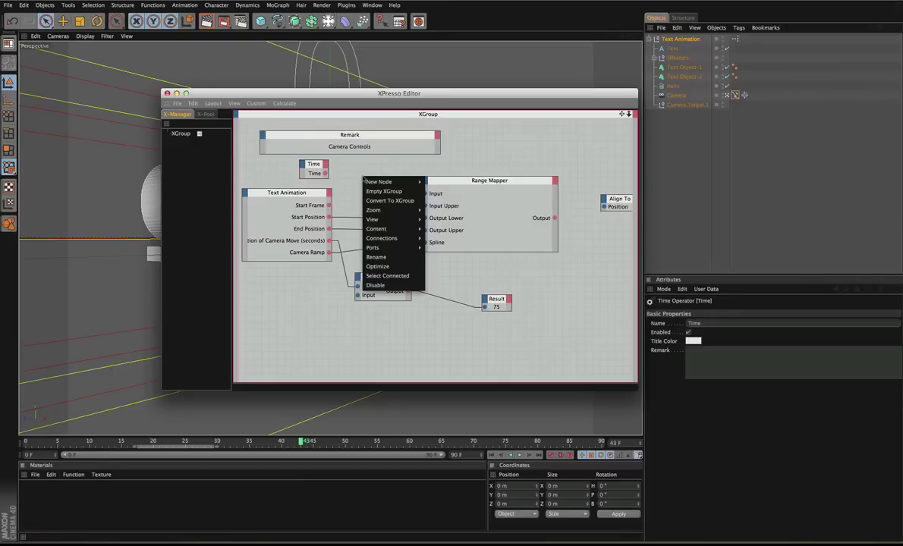
{"action": "mouse_move", "coordinate": [383, 182]}
{"action": "mouse_move", "coordinate": [464, 182]}
{"action": "mouse_move", "coordinate": [502, 216]}
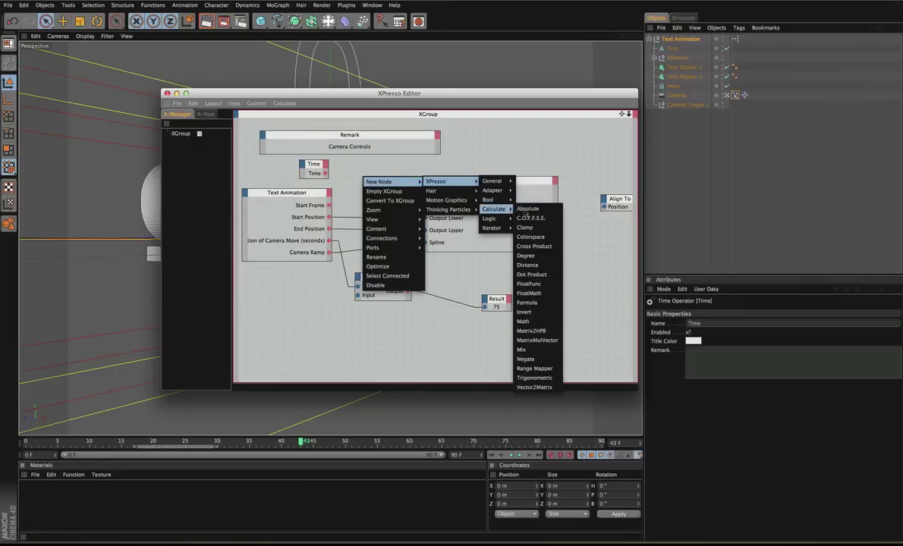
{"action": "left_click", "coordinate": [529, 322]}
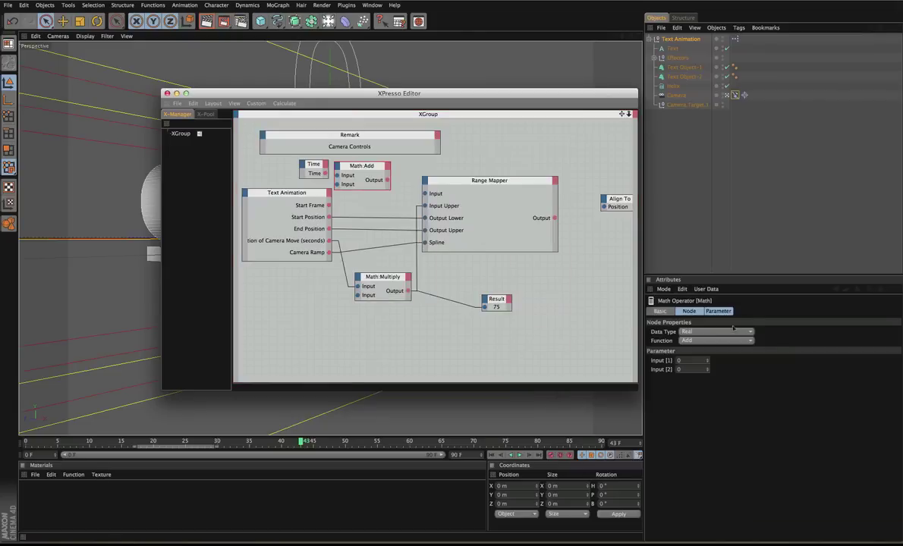
{"action": "left_click", "coordinate": [700, 341]}
{"action": "left_click", "coordinate": [691, 355]}
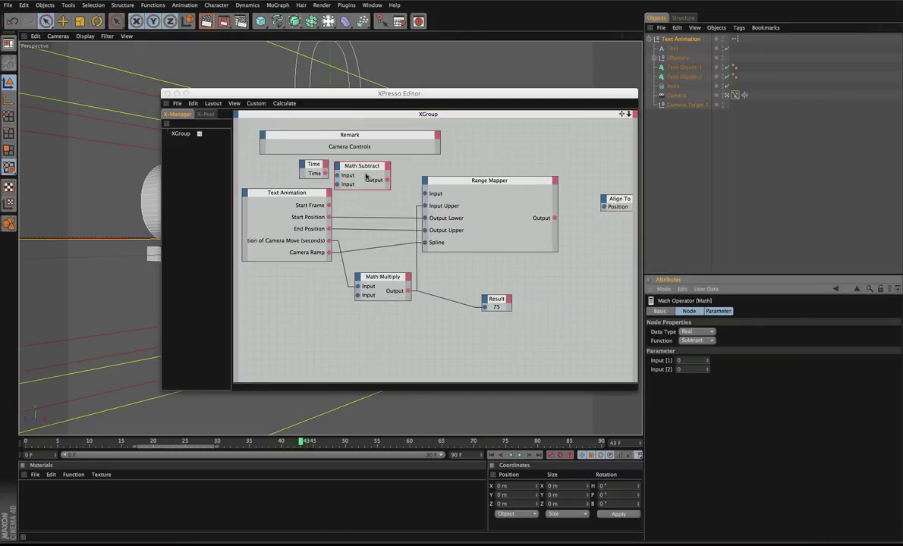
Wire Time and Start Frame into the Math:Subtract inputs and its output into the Range Mapper's Input, aligning the nodes neatly
{"action": "left_click_drag", "start_coordinate": [360, 169], "coordinate": [377, 180]}
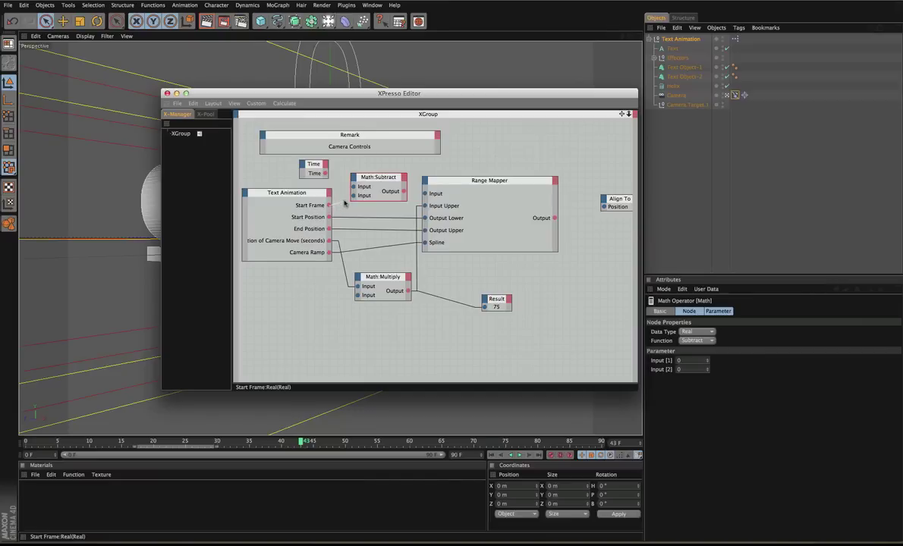
{"action": "left_click_drag", "start_coordinate": [328, 205], "coordinate": [428, 195]}
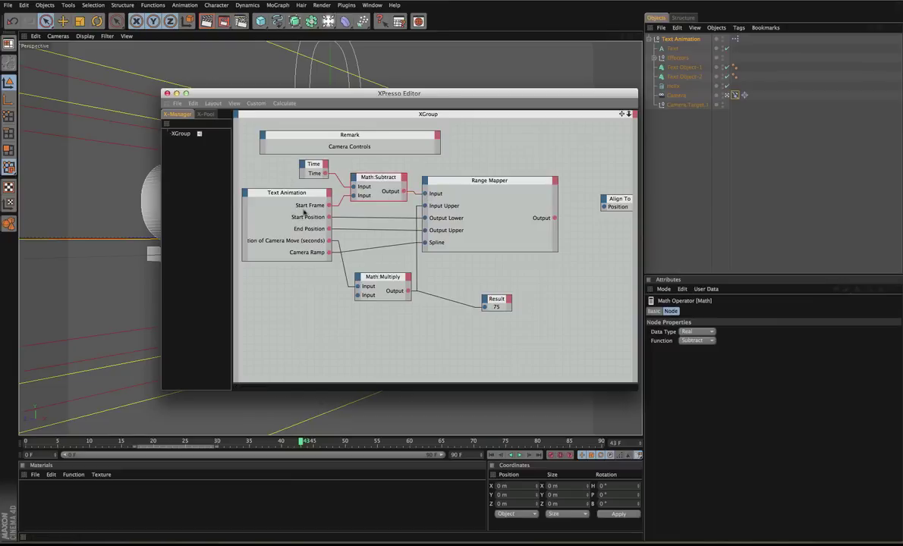
{"action": "left_click_drag", "start_coordinate": [311, 165], "coordinate": [315, 169]}
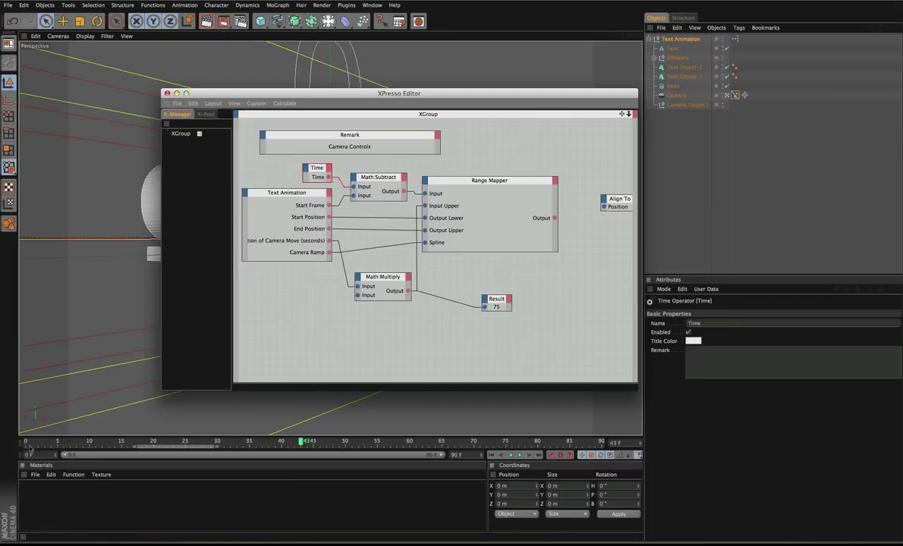
Scrub the timeline from frame 0 to 20 and shift the XPresso Editor aside to check the camera view
{"action": "left_click", "coordinate": [28, 416]}
{"action": "key", "text": "shift+f"}
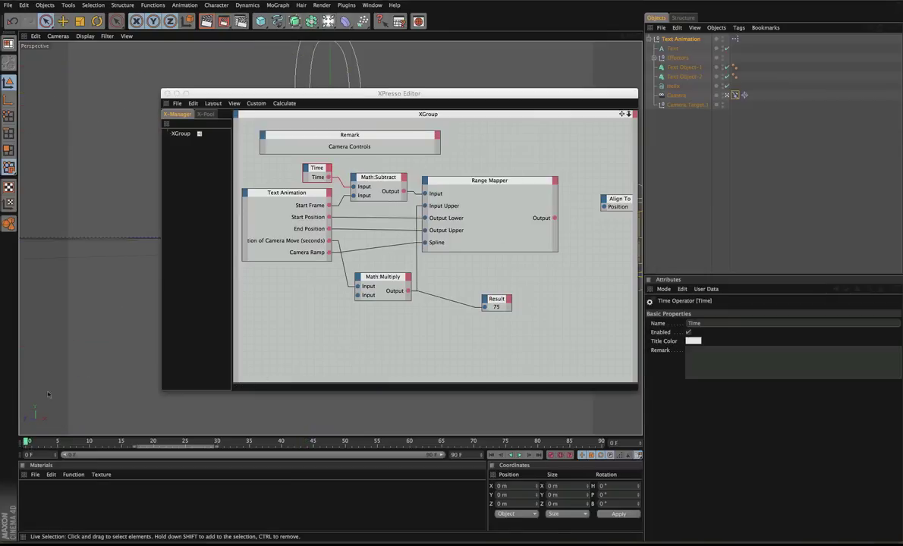
{"action": "left_click_drag", "start_coordinate": [28, 441], "coordinate": [156, 441]}
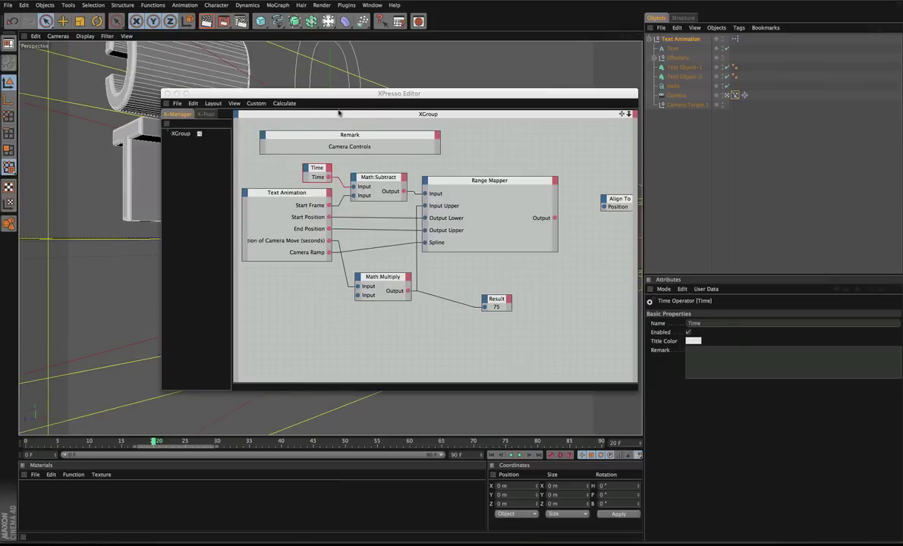
{"action": "left_click_drag", "start_coordinate": [342, 93], "coordinate": [294, 60]}
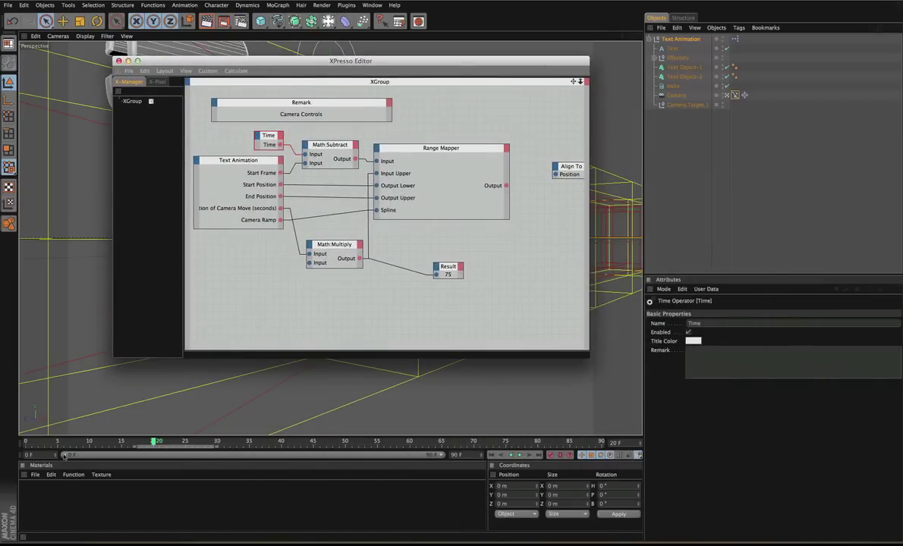
Set the Text Animation null's Start Frame to 30 and test it by scrubbing from frame 0 to 31
{"action": "left_click", "coordinate": [680, 38]}
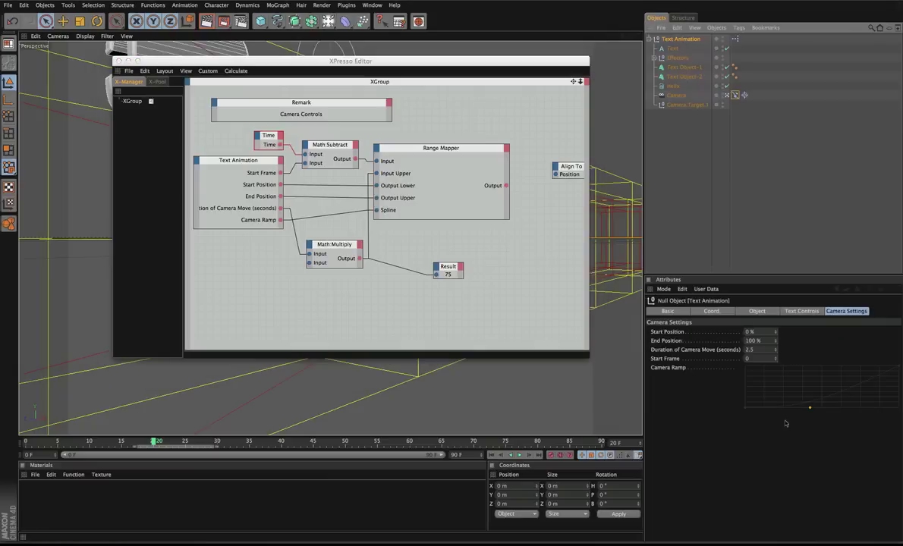
{"action": "left_click", "coordinate": [747, 358]}
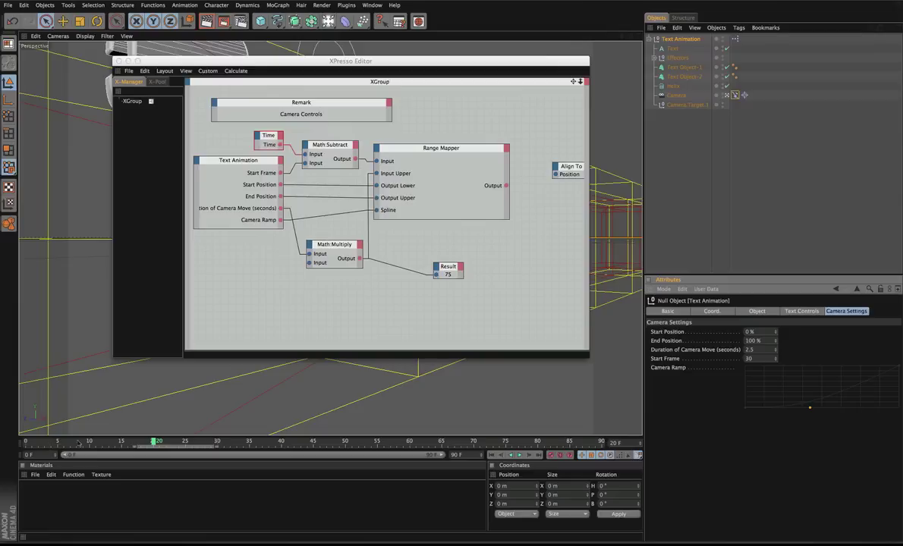
{"action": "left_click_drag", "start_coordinate": [58, 442], "coordinate": [26, 443]}
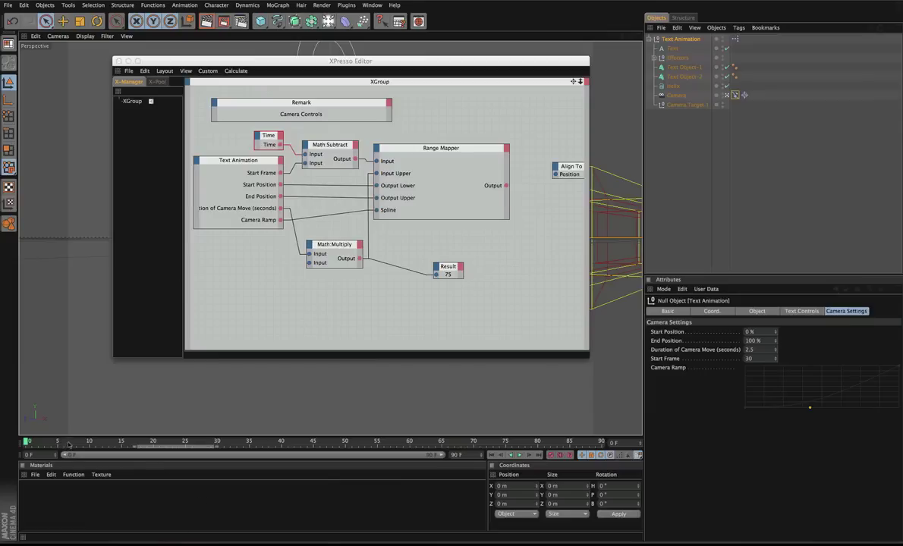
{"action": "left_click_drag", "start_coordinate": [69, 446], "coordinate": [224, 442]}
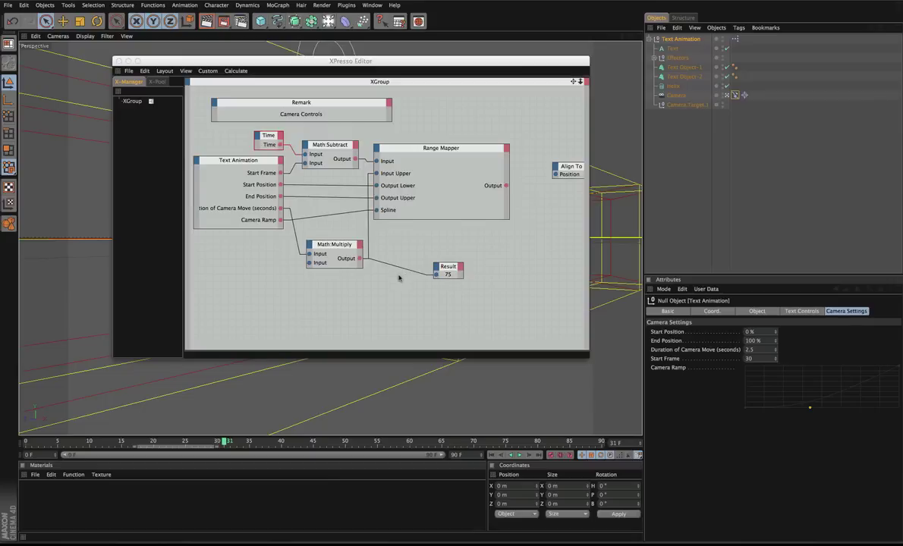
Connect the Math:Subtract output to the Result node and scrub the timeline to read the subtracted time
{"action": "left_click_drag", "start_coordinate": [436, 274], "coordinate": [355, 159]}
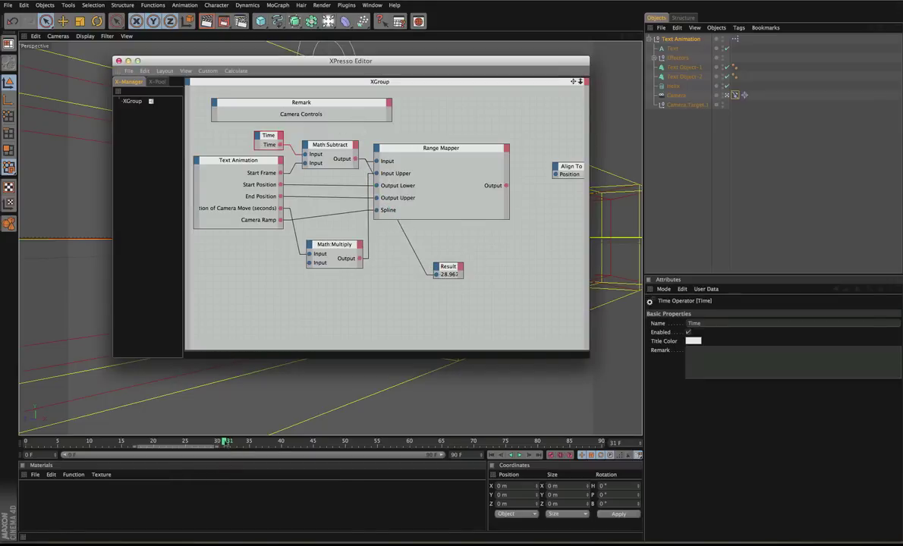
{"action": "left_click", "coordinate": [272, 443]}
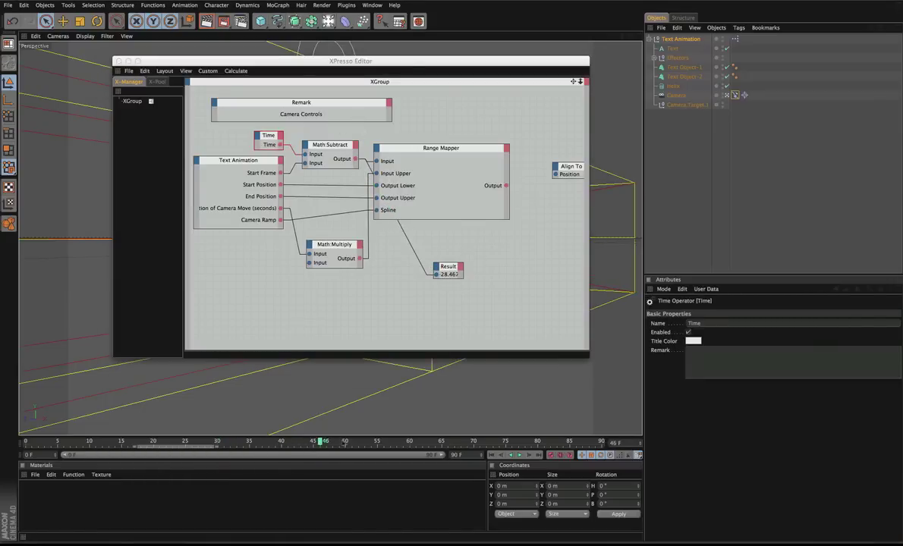
{"action": "mouse_move", "coordinate": [253, 442]}
{"action": "left_mouse_down"}
{"action": "mouse_move", "coordinate": [92, 442]}
{"action": "mouse_move", "coordinate": [104, 441]}
{"action": "left_mouse_up"}
{"action": "left_click", "coordinate": [380, 243]}
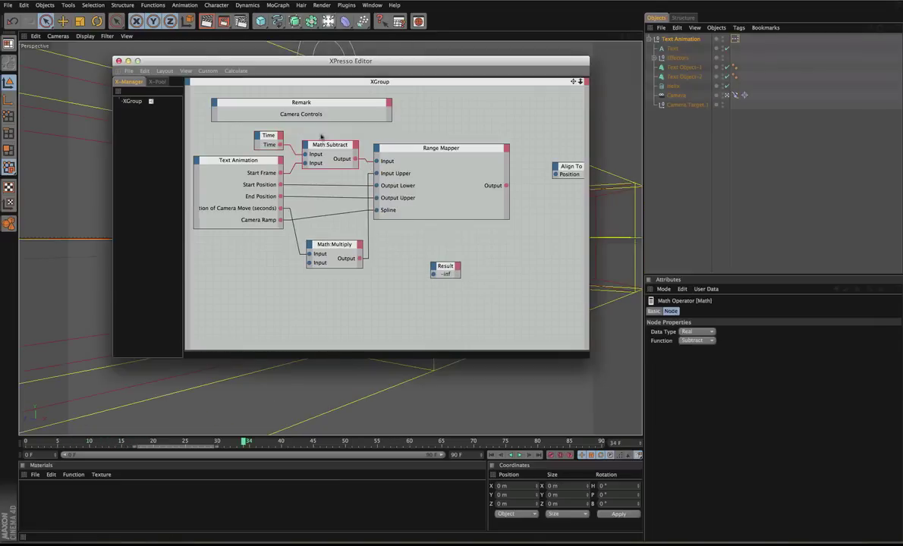
Replace the Time node's Time output with Frame and connect it to the first Math:Subtract input
{"action": "left_click", "coordinate": [280, 146]}
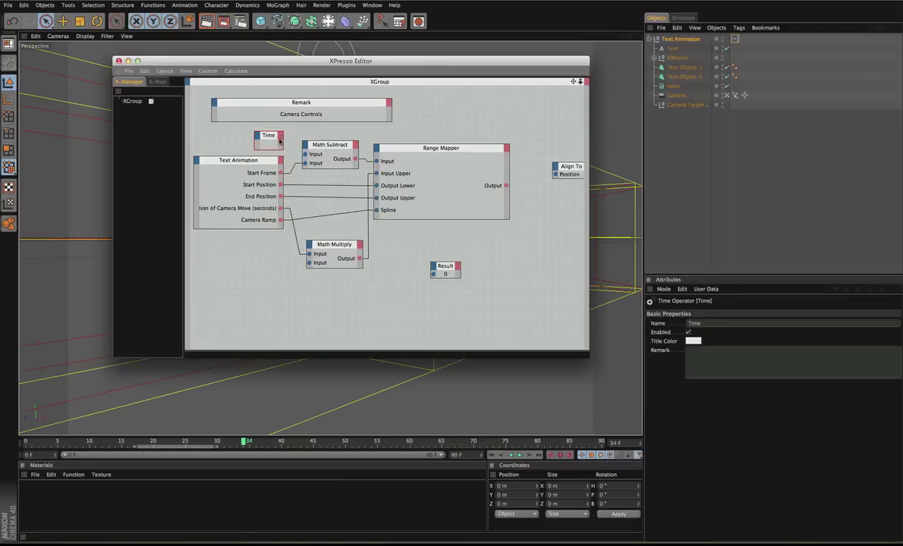
{"action": "left_click", "coordinate": [279, 141]}
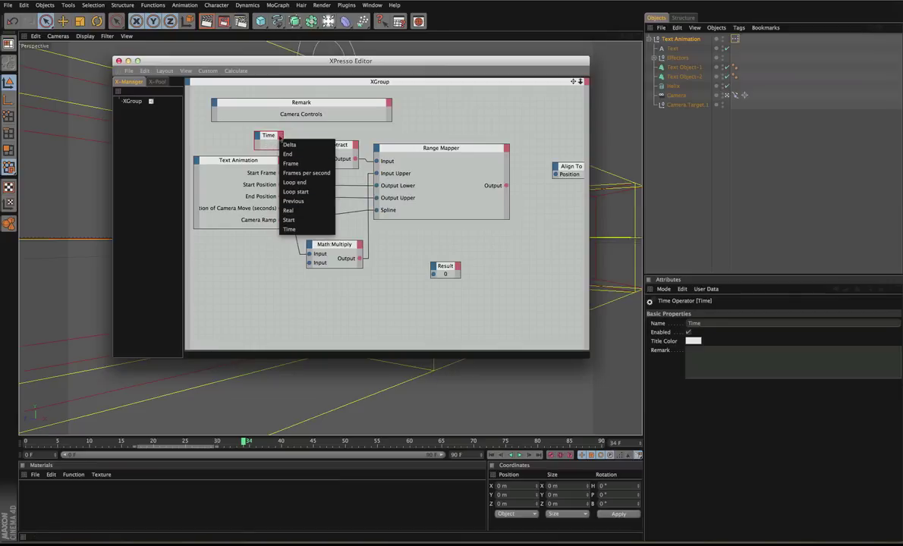
{"action": "left_click", "coordinate": [290, 163]}
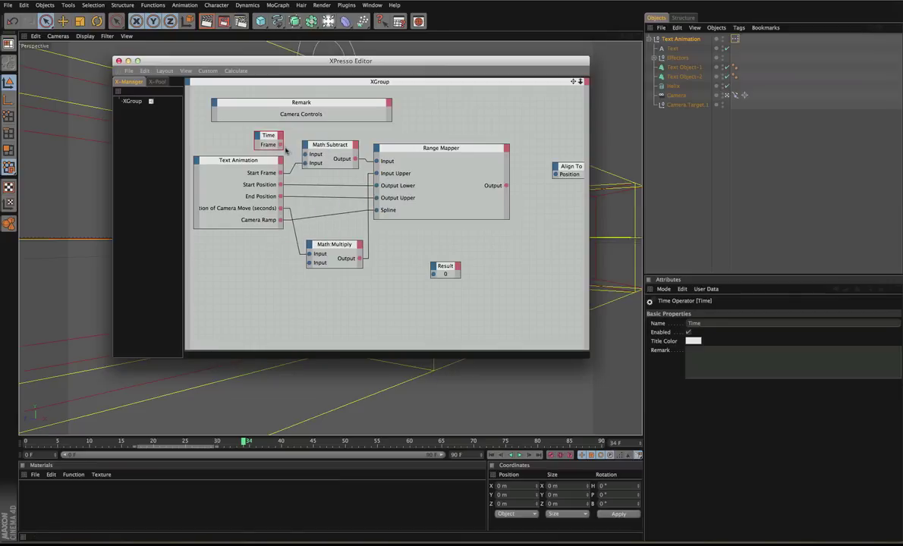
{"action": "left_click_drag", "start_coordinate": [280, 145], "coordinate": [305, 155]}
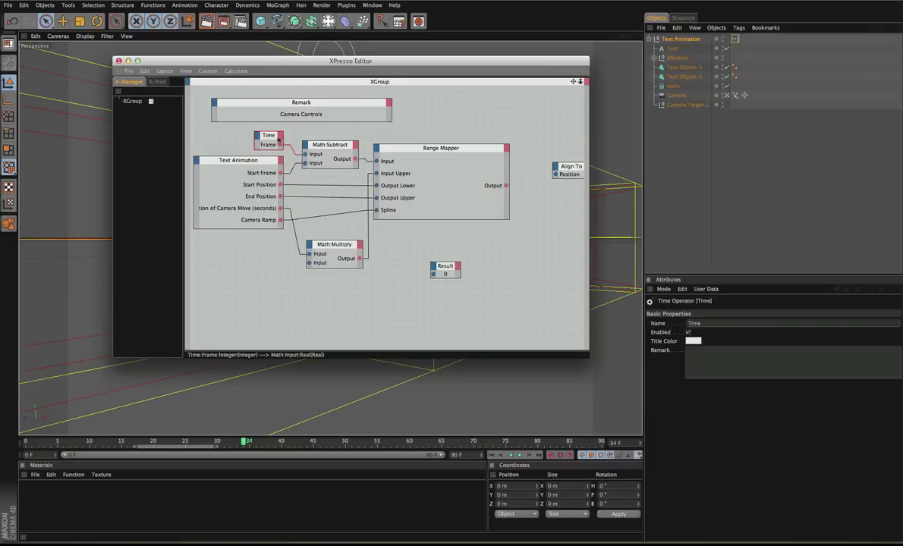
Connect the Math:Subtract output to the Result node and scrub back to frame 3 to test the value
{"action": "left_click", "coordinate": [312, 141]}
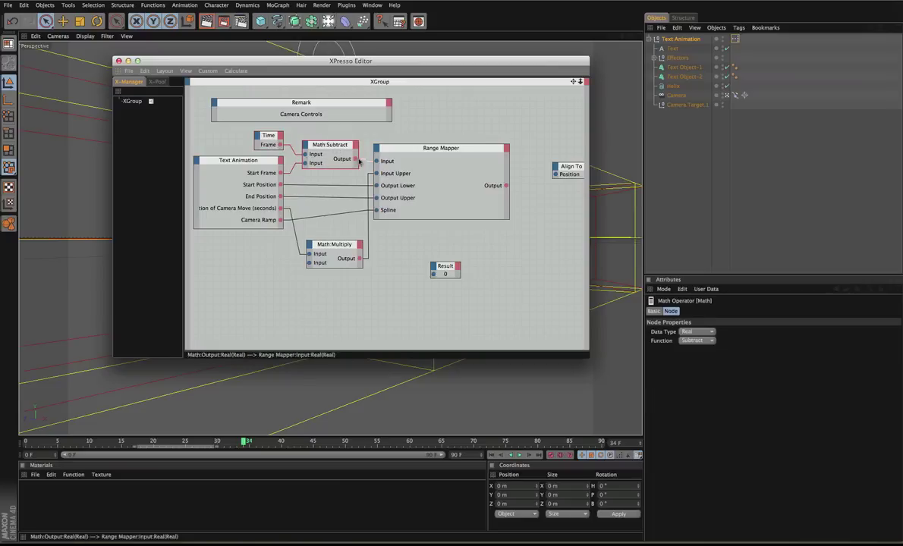
{"action": "left_click_drag", "start_coordinate": [354, 159], "coordinate": [433, 274]}
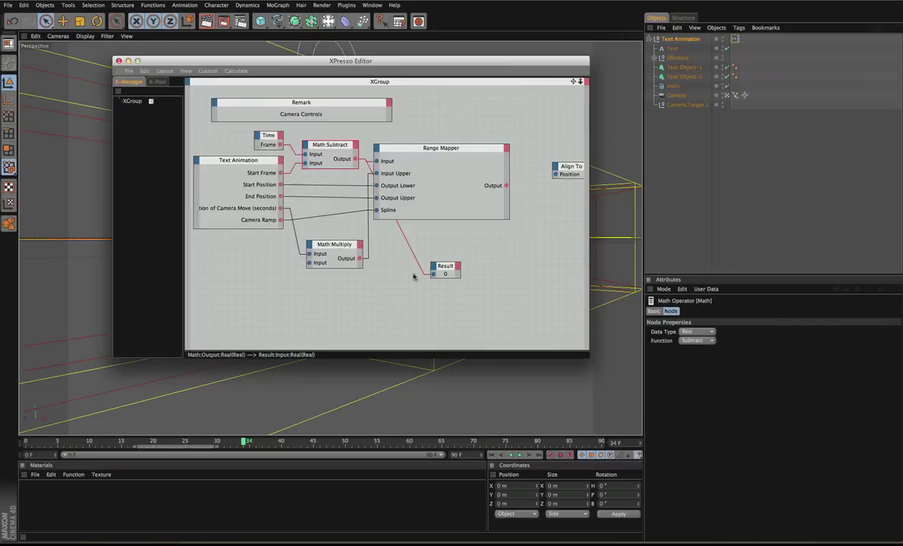
{"action": "left_click_drag", "start_coordinate": [243, 446], "coordinate": [45, 447]}
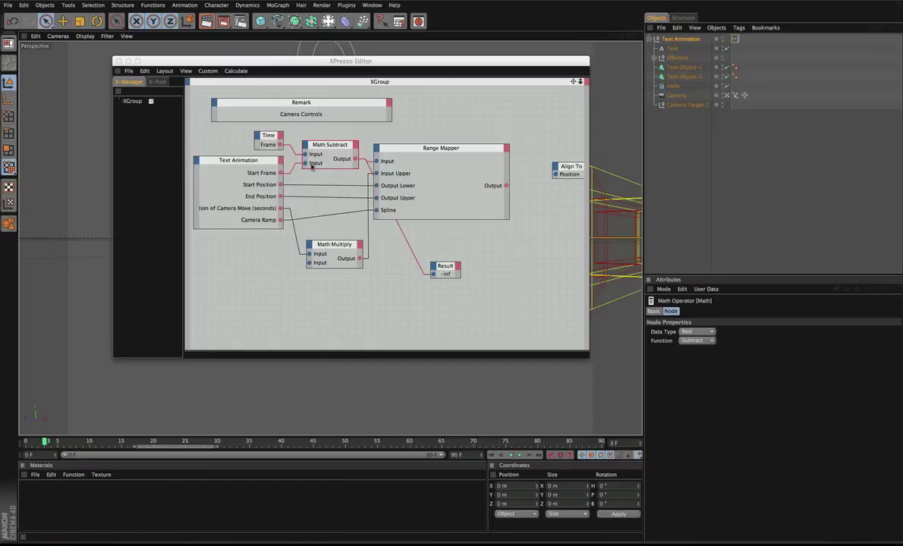
Compare the Result node with the Start Frame setting by scrubbing through frames 52, 30 and 85
{"action": "left_click", "coordinate": [709, 23]}
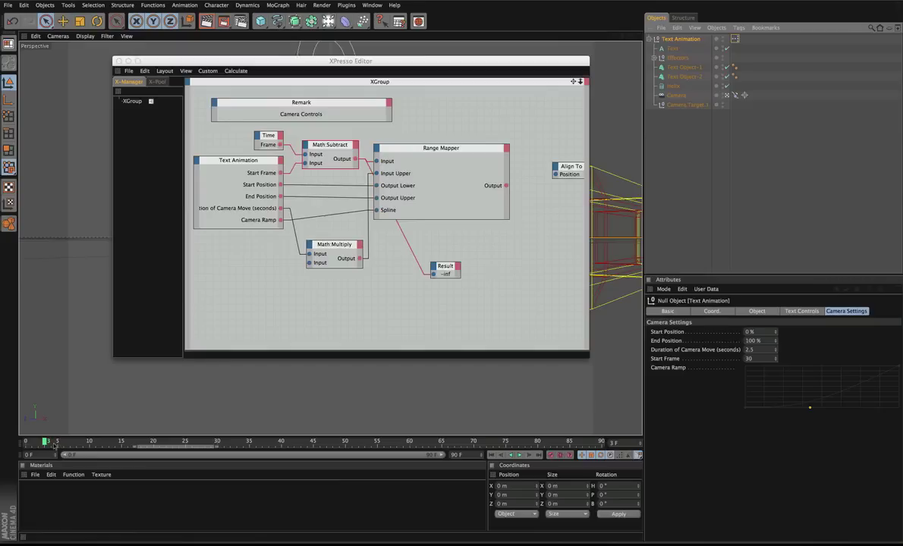
{"action": "left_click_drag", "start_coordinate": [54, 444], "coordinate": [359, 442]}
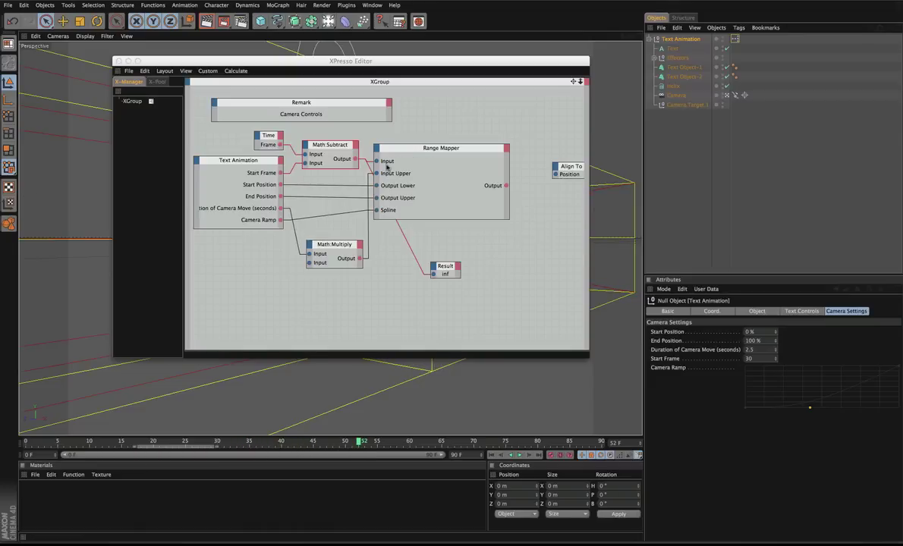
{"action": "left_click", "coordinate": [208, 442]}
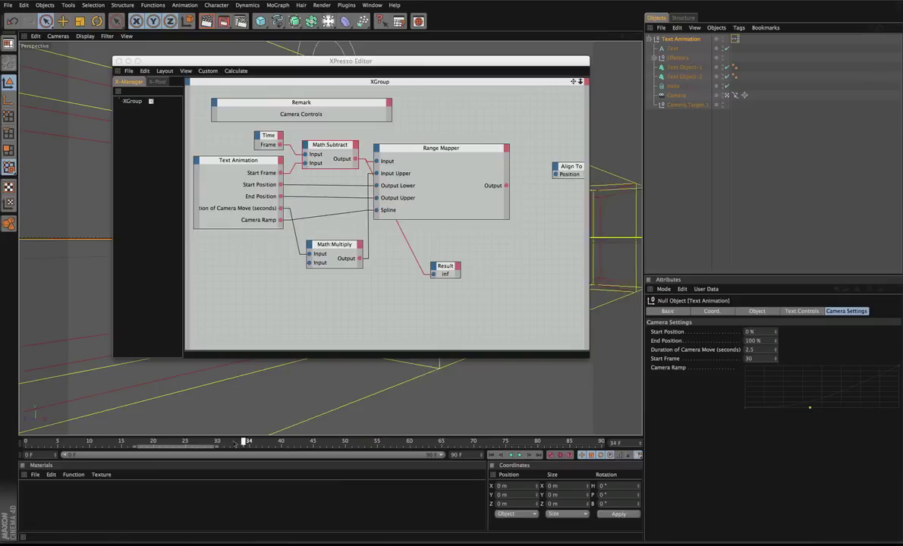
{"action": "mouse_move", "coordinate": [210, 442]}
{"action": "left_mouse_down"}
{"action": "mouse_move", "coordinate": [86, 442]}
{"action": "mouse_move", "coordinate": [220, 442]}
{"action": "left_mouse_up"}
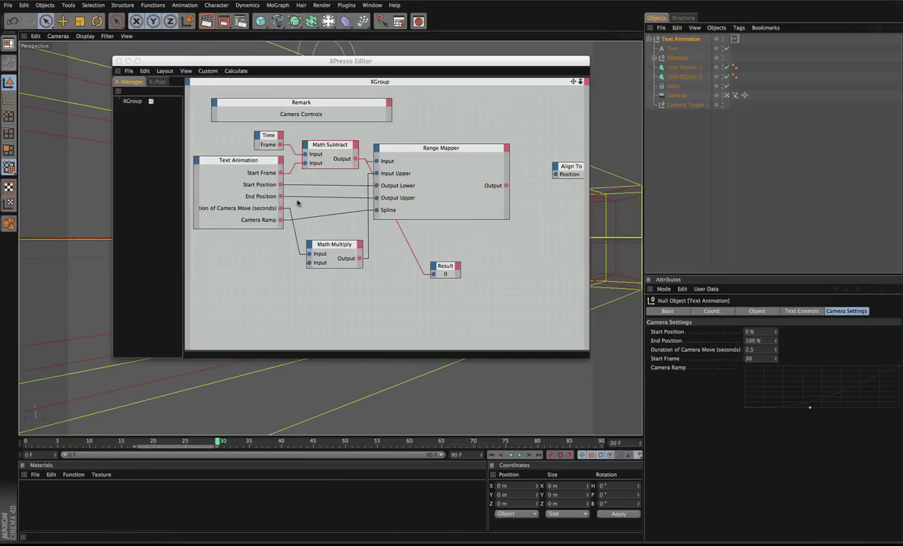
{"action": "left_click_drag", "start_coordinate": [222, 446], "coordinate": [573, 446]}
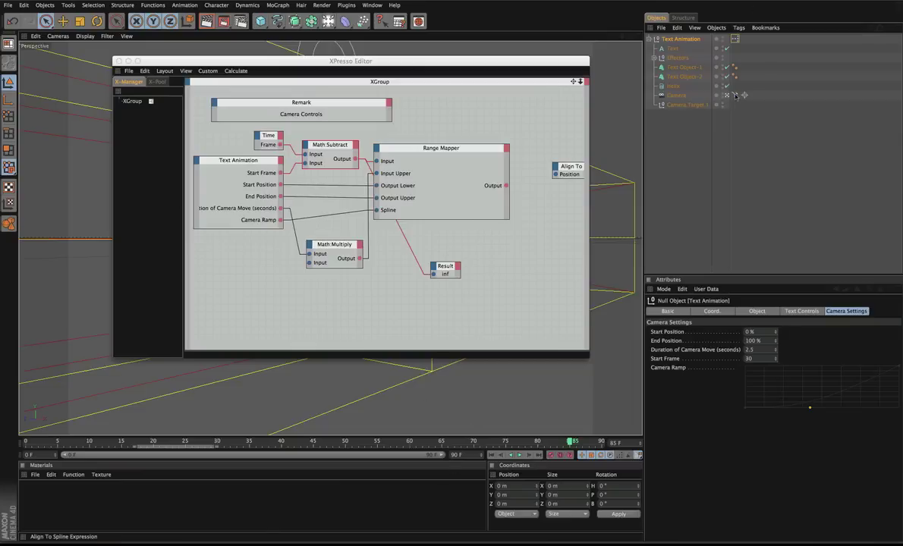
Set Position to 100 % on the camera's Align To Spline tag
{"action": "left_click", "coordinate": [735, 95]}
{"action": "left_click_drag", "start_coordinate": [717, 360], "coordinate": [717, 353]}
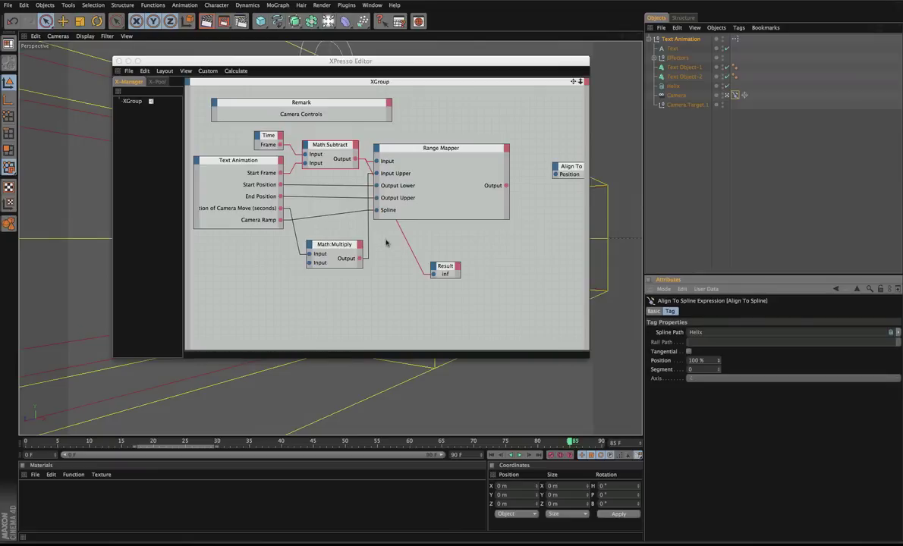
{"action": "middle_click_drag", "start_coordinate": [466, 270], "coordinate": [379, 255], "text": "alt"}
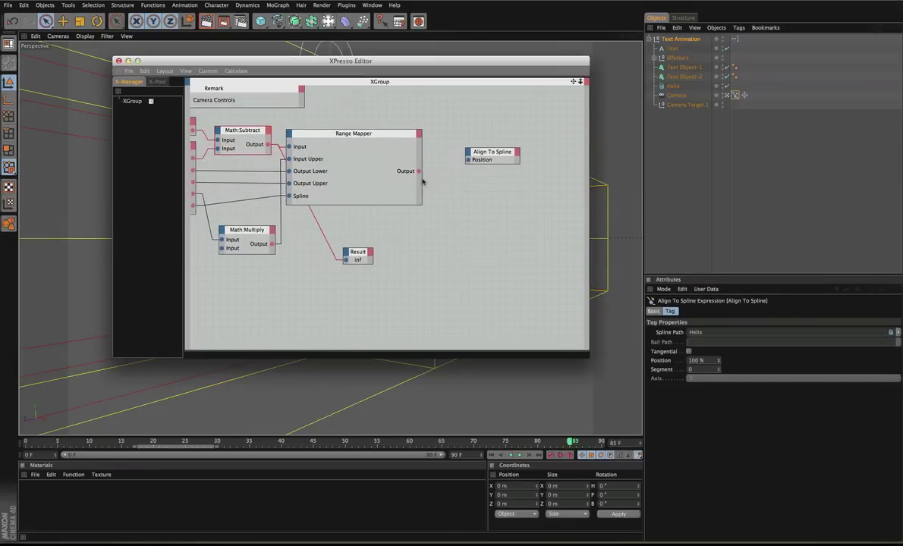
Disconnect the Result node from the Math:Subtract output and move it beside the Math:Multiply node
{"action": "left_click_drag", "start_coordinate": [418, 172], "coordinate": [509, 244]}
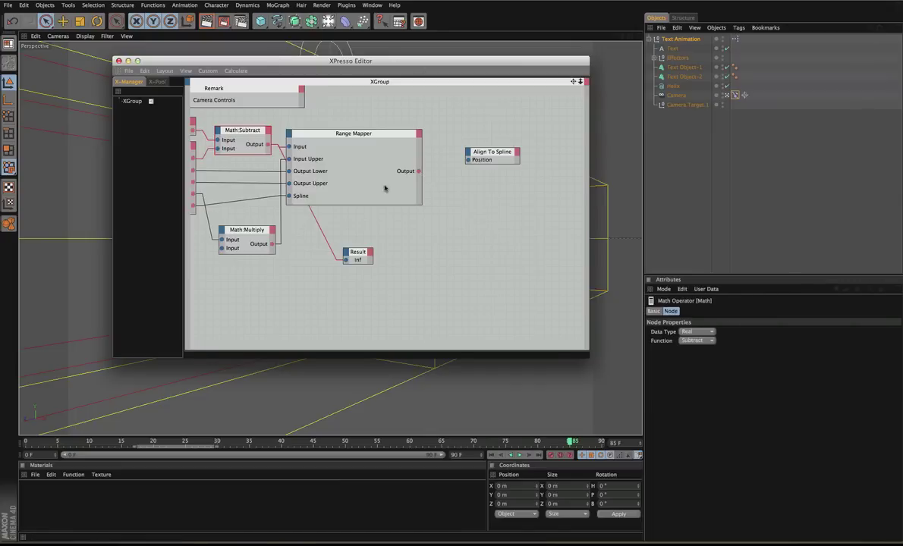
{"action": "scroll", "coordinate": [454, 270], "scroll_direction": "down", "scroll_amount": 5}
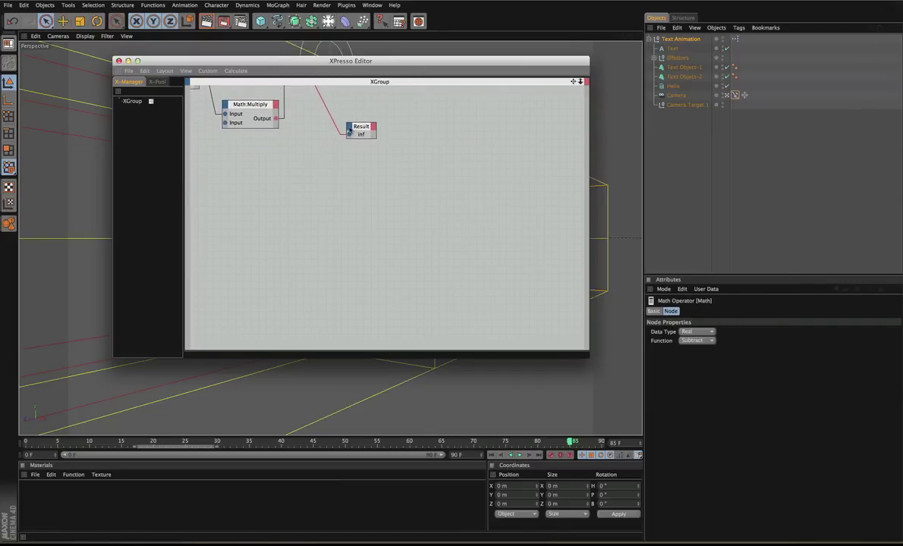
{"action": "left_click", "coordinate": [349, 135]}
{"action": "left_click_drag", "start_coordinate": [350, 135], "coordinate": [334, 108]}
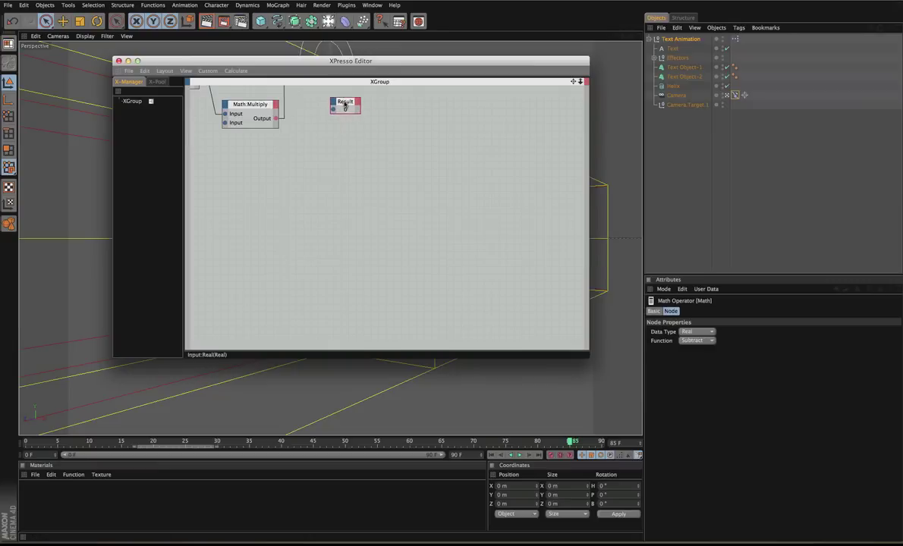
Add a second Text Animation object node in the empty area below the existing nodes and give it a Camera Settings Start Position output
{"action": "mouse_move", "coordinate": [289, 178]}
{"action": "middle_mouse_down"}
{"action": "mouse_move", "coordinate": [299, 156]}
{"action": "mouse_move", "coordinate": [293, 177]}
{"action": "middle_mouse_up"}
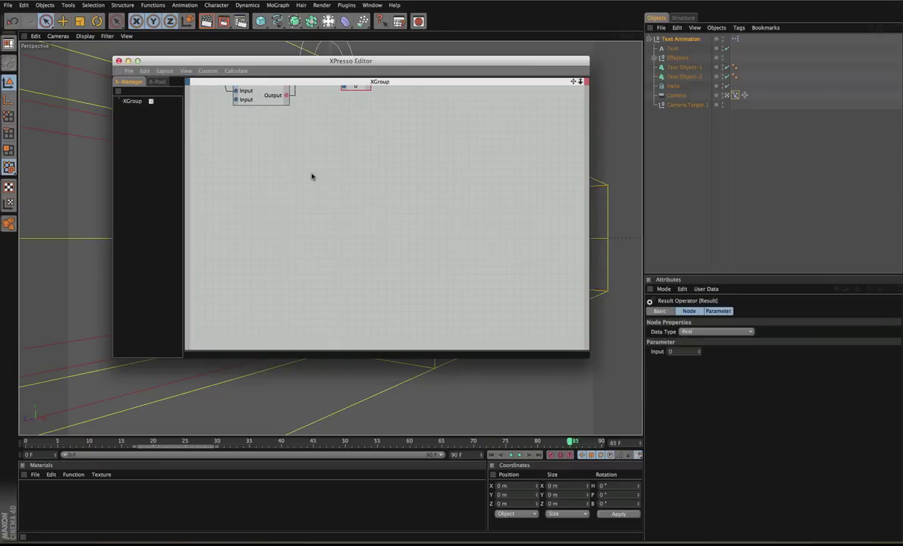
{"action": "right_click", "coordinate": [309, 176]}
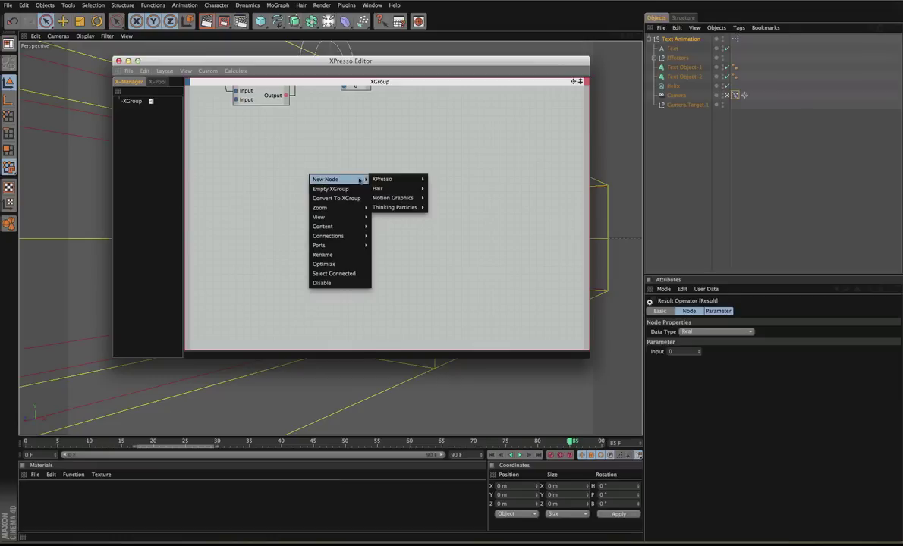
{"action": "left_click", "coordinate": [391, 138]}
{"action": "left_click_drag", "start_coordinate": [681, 39], "coordinate": [338, 166]}
{"action": "left_click", "coordinate": [350, 170]}
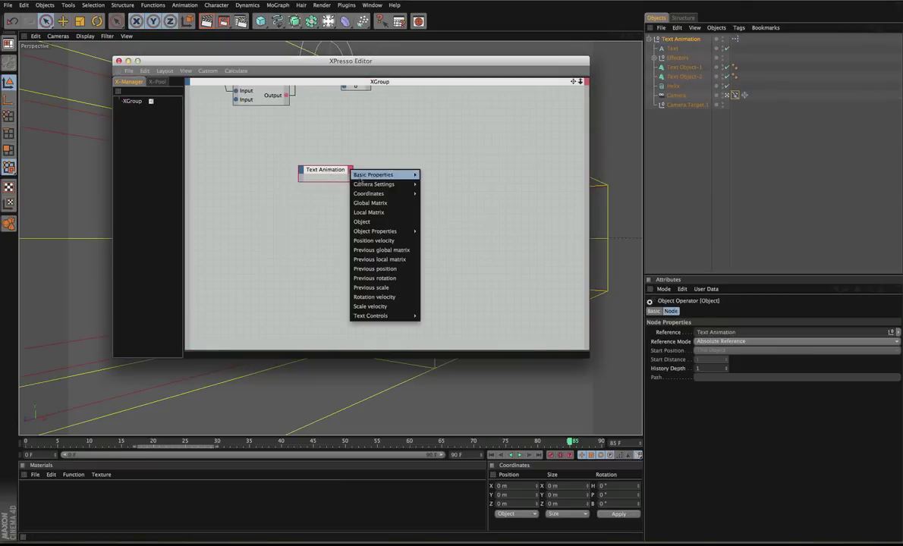
{"action": "mouse_move", "coordinate": [375, 184]}
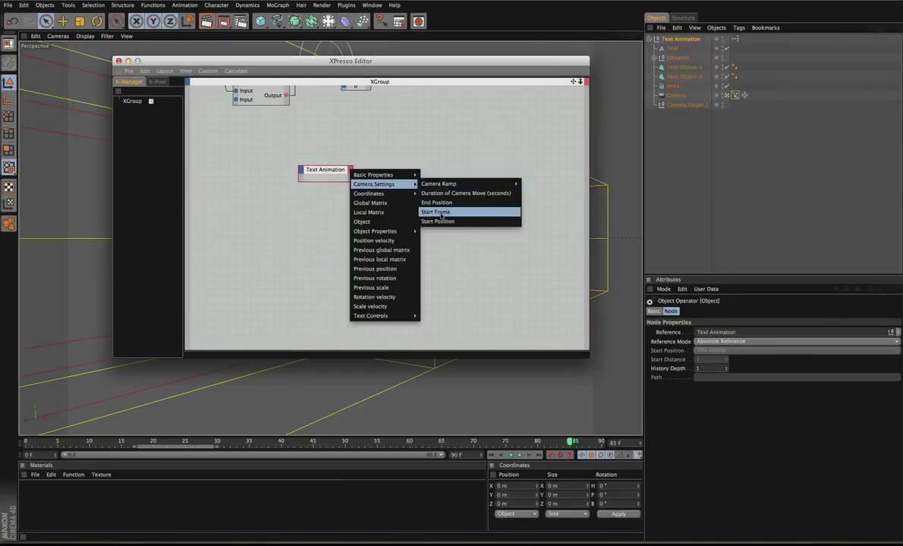
{"action": "left_click", "coordinate": [441, 221]}
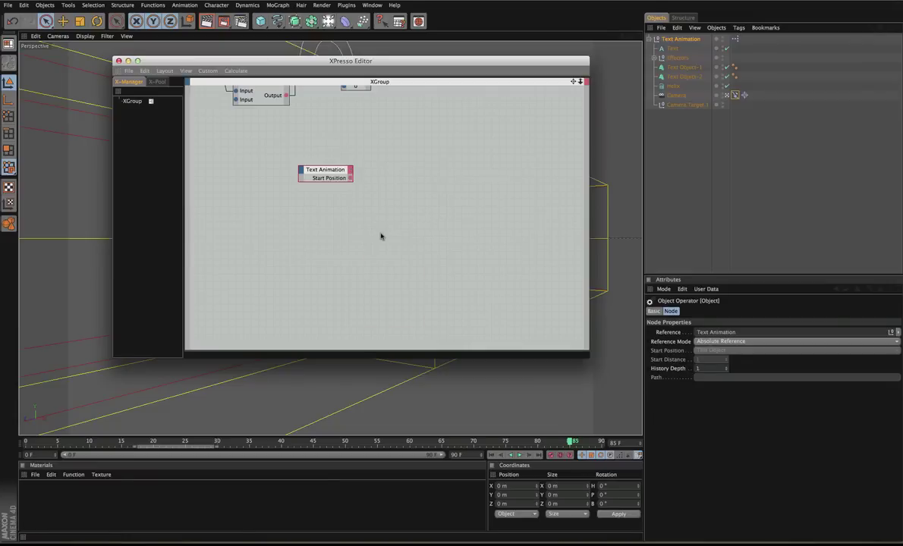
Add a Time node below the new Text Animation node and replace its Time output with Frame
{"action": "right_click", "coordinate": [381, 236]}
{"action": "mouse_move", "coordinate": [402, 239]}
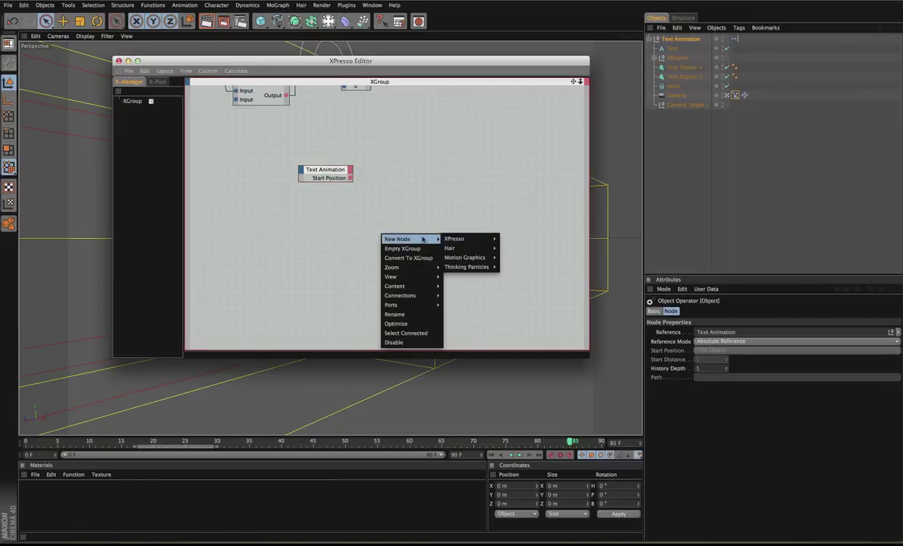
{"action": "mouse_move", "coordinate": [455, 239]}
{"action": "mouse_move", "coordinate": [510, 238]}
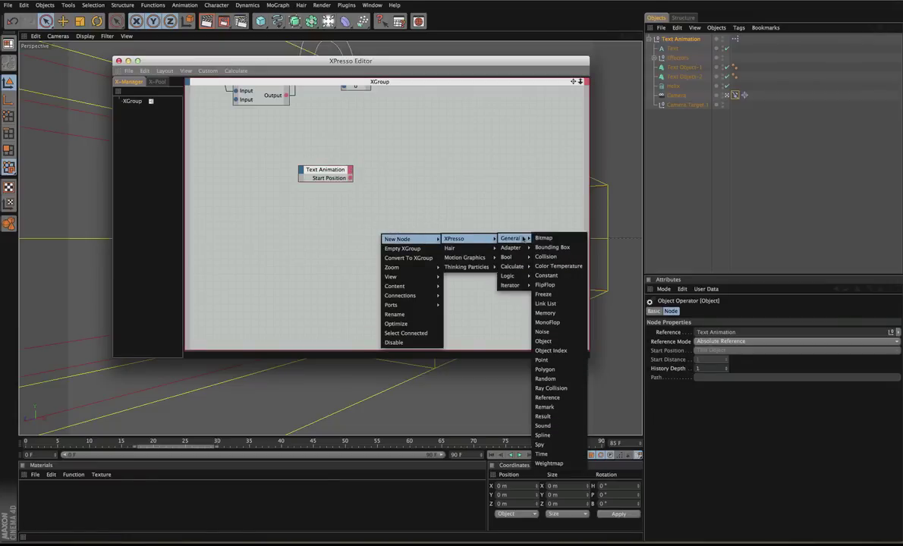
{"action": "left_click", "coordinate": [555, 454]}
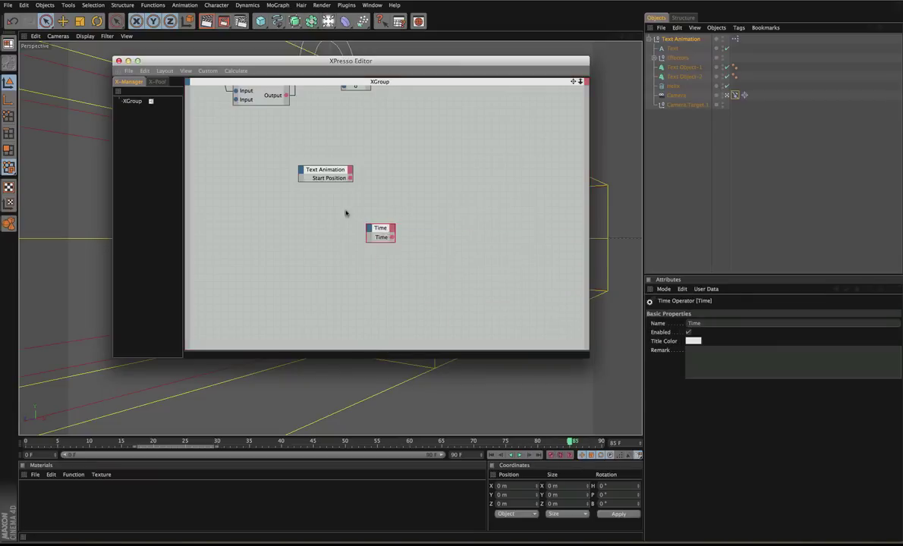
{"action": "left_click_drag", "start_coordinate": [380, 229], "coordinate": [333, 202]}
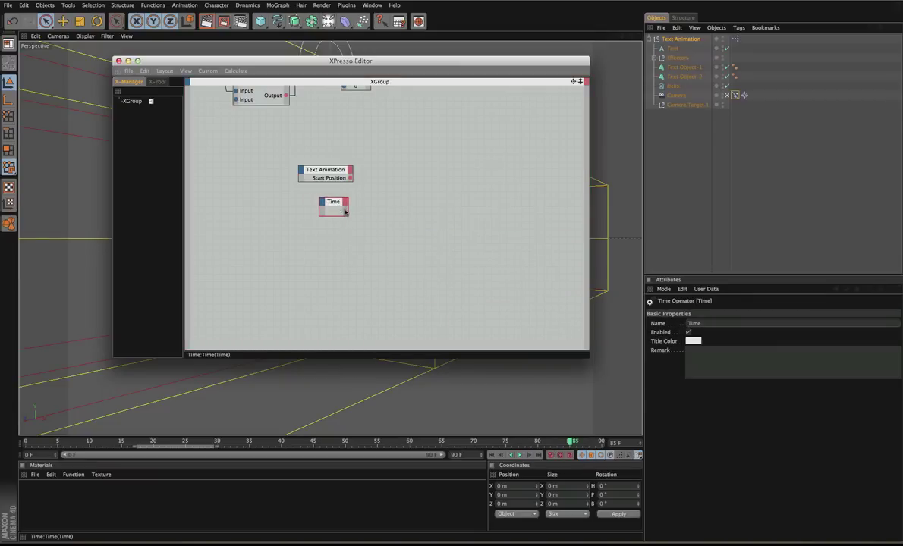
{"action": "left_click", "coordinate": [346, 201]}
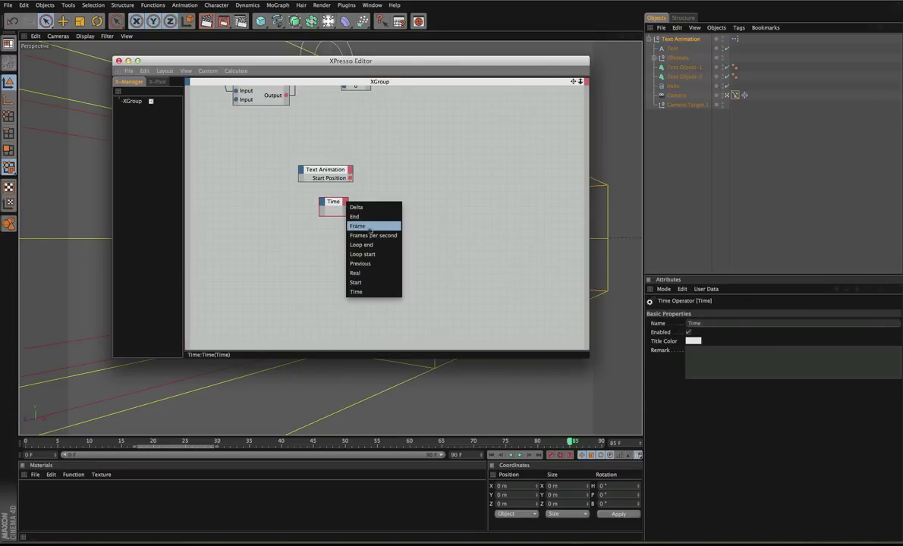
{"action": "left_click", "coordinate": [370, 227]}
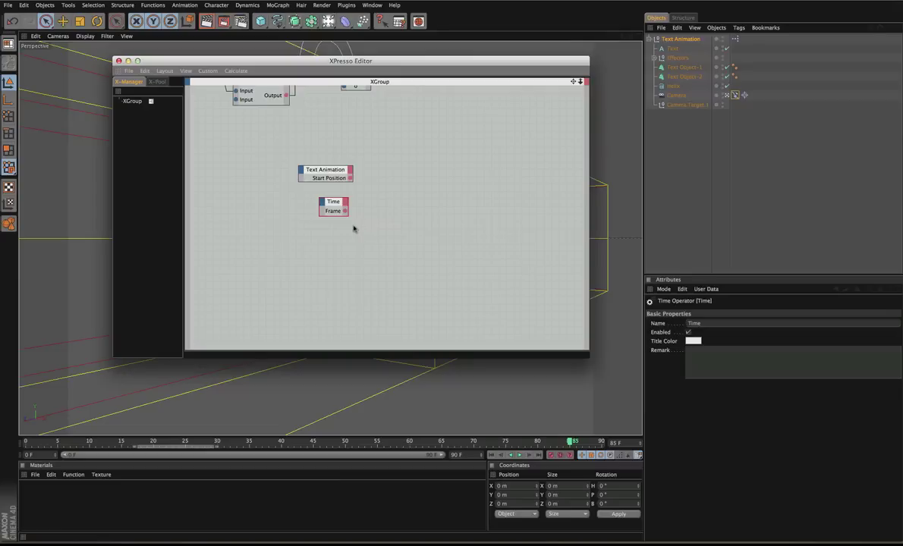
Add a Compare logic node beside the new Text Animation and Time nodes
{"action": "right_click", "coordinate": [394, 193]}
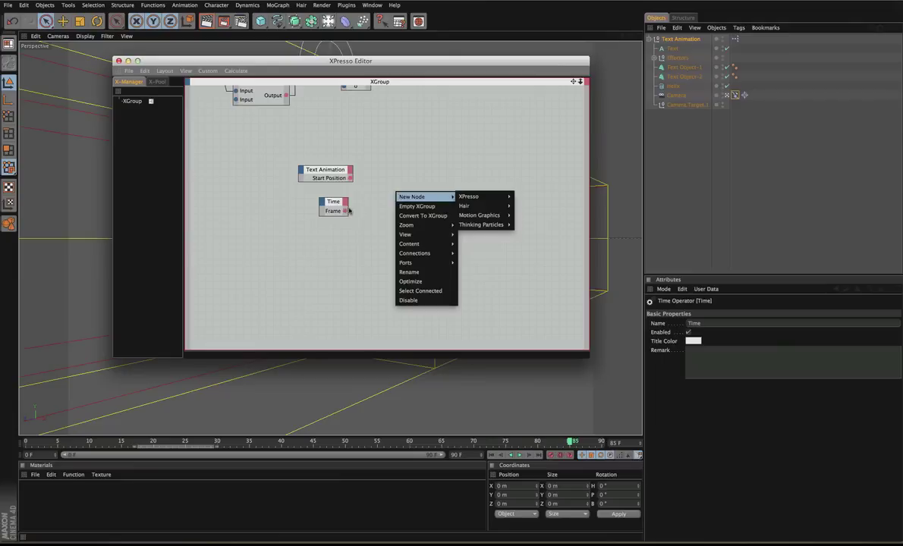
{"action": "mouse_move", "coordinate": [469, 196]}
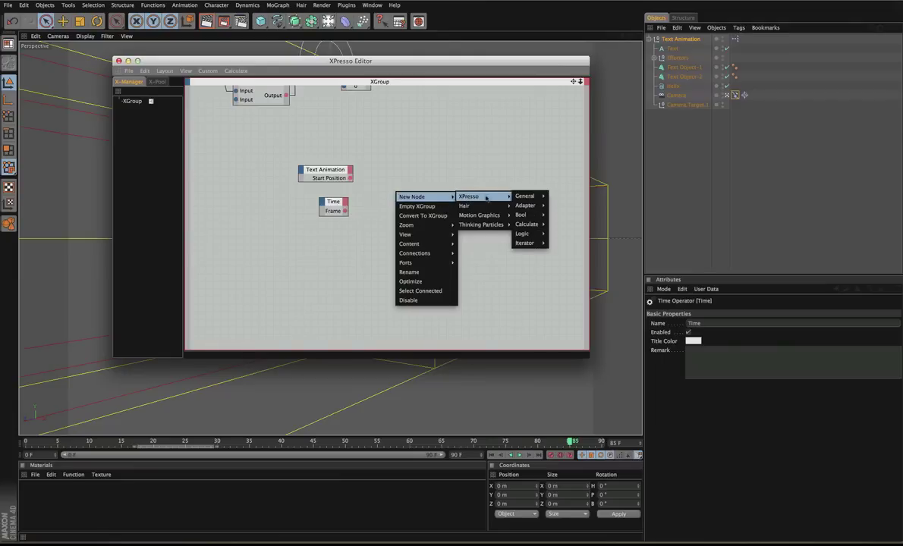
{"action": "mouse_move", "coordinate": [522, 233]}
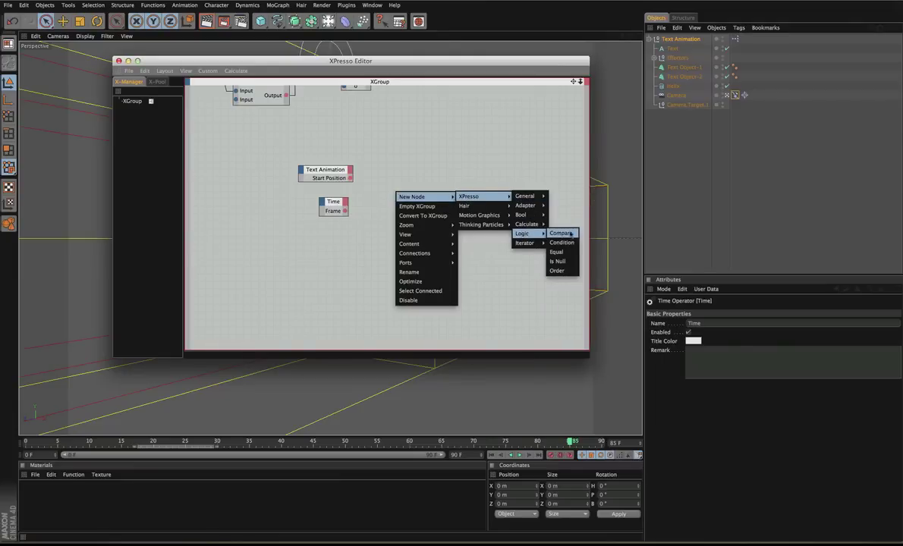
{"action": "left_click", "coordinate": [561, 233]}
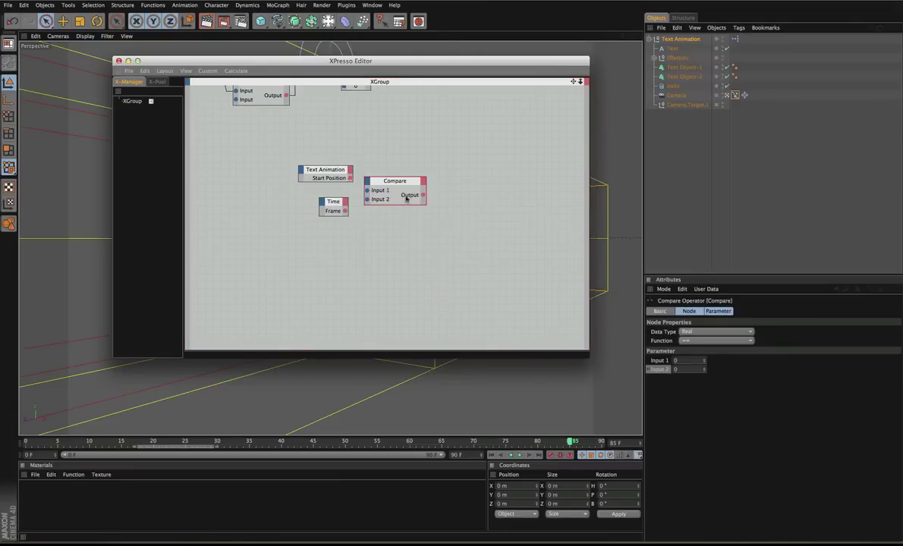
{"action": "left_click_drag", "start_coordinate": [403, 184], "coordinate": [414, 184]}
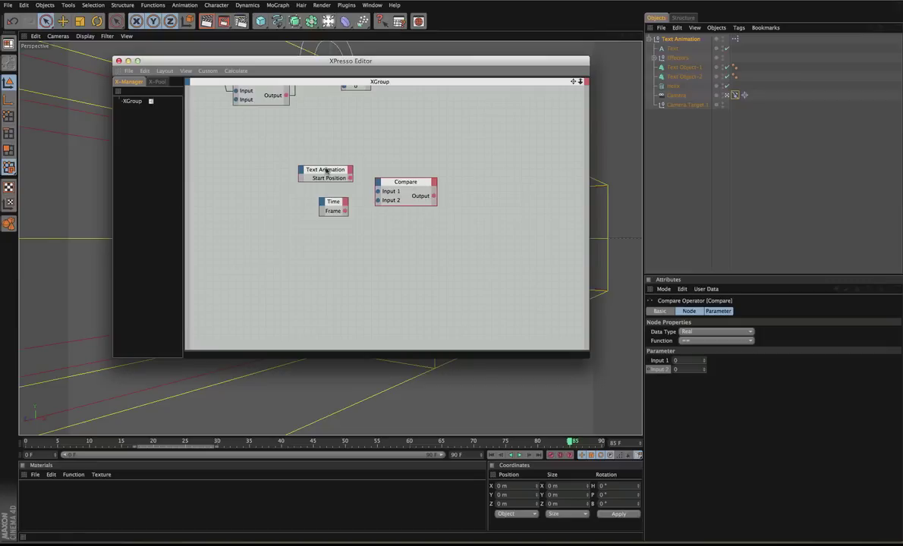
Arrange the Time node above the Text Animation node and connect its Frame output to Input 1 of the Compare node
{"action": "left_click_drag", "start_coordinate": [326, 172], "coordinate": [318, 178]}
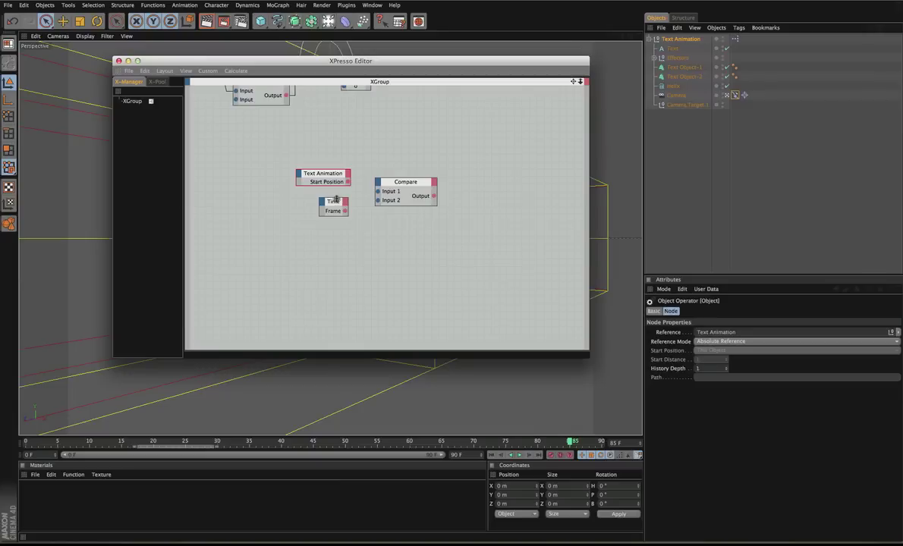
{"action": "left_click_drag", "start_coordinate": [334, 206], "coordinate": [338, 204]}
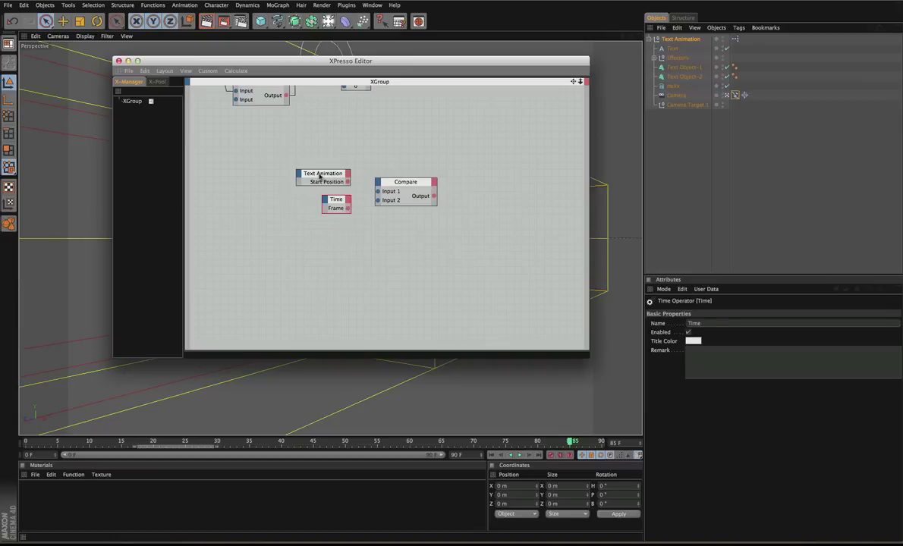
{"action": "left_click_drag", "start_coordinate": [320, 177], "coordinate": [325, 223]}
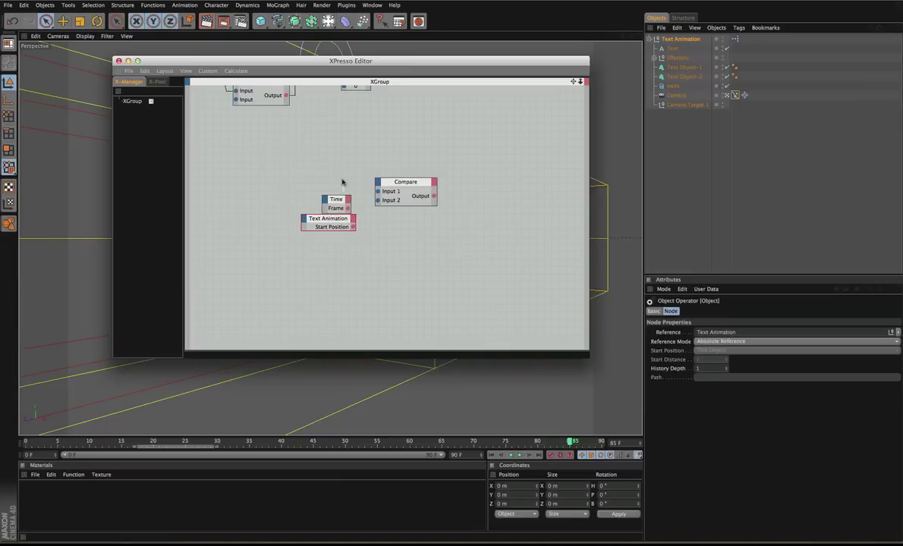
{"action": "left_click", "coordinate": [342, 192]}
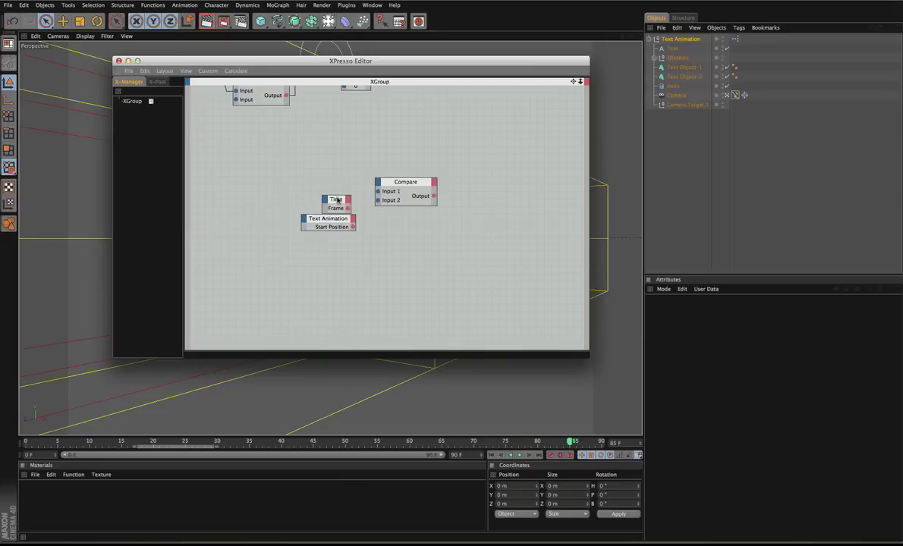
{"action": "left_click_drag", "start_coordinate": [337, 199], "coordinate": [377, 192]}
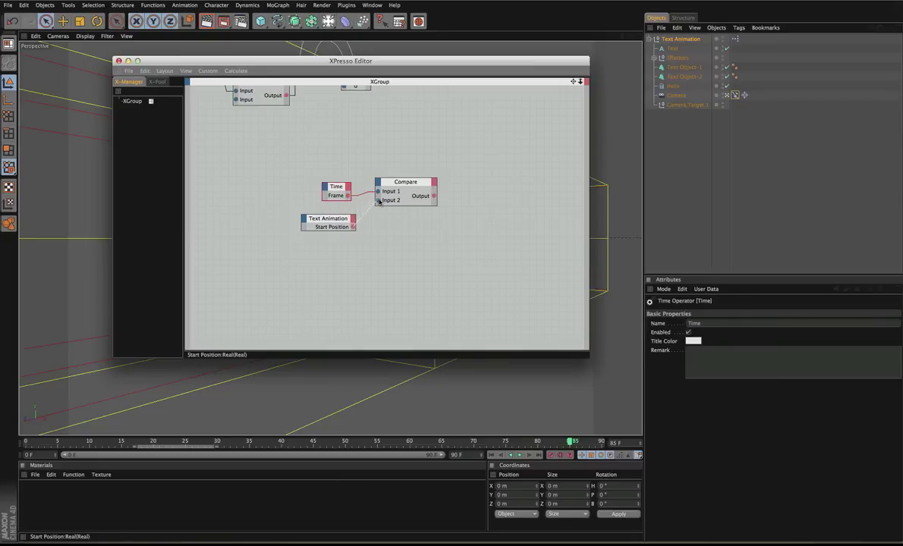
Replace the Text Animation node's Start Position output with Start Frame and connect it to Input 2 of the Compare node
{"action": "left_click_drag", "start_coordinate": [353, 227], "coordinate": [326, 214]}
{"action": "left_click", "coordinate": [355, 223]}
{"action": "left_click", "coordinate": [352, 220]}
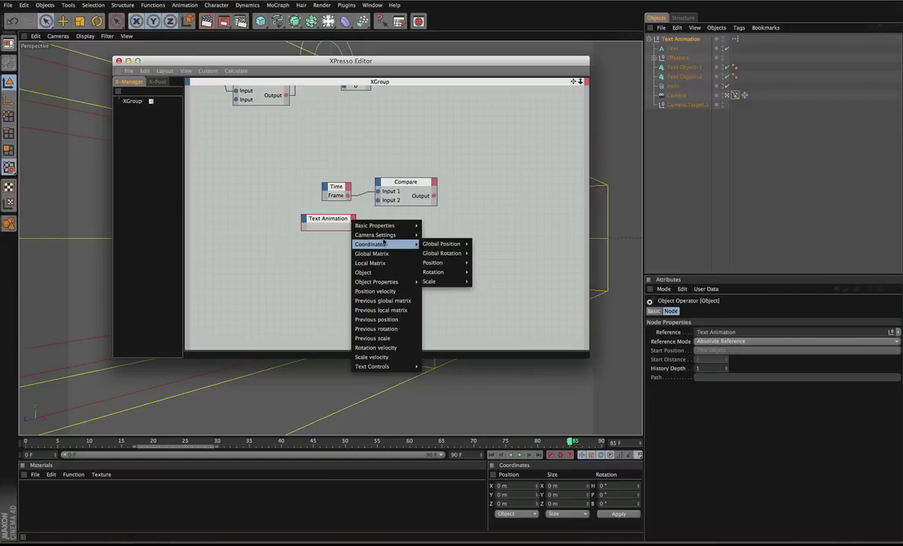
{"action": "mouse_move", "coordinate": [394, 235]}
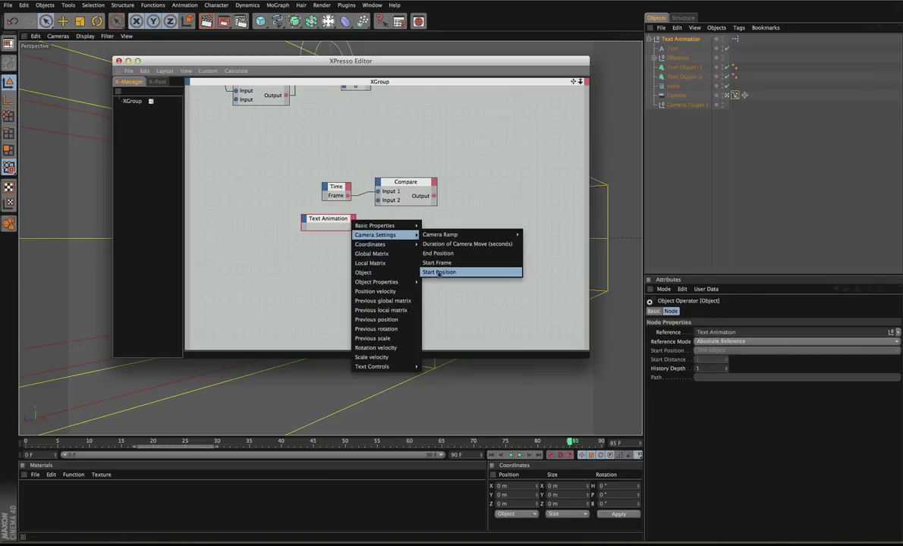
{"action": "left_click", "coordinate": [443, 262]}
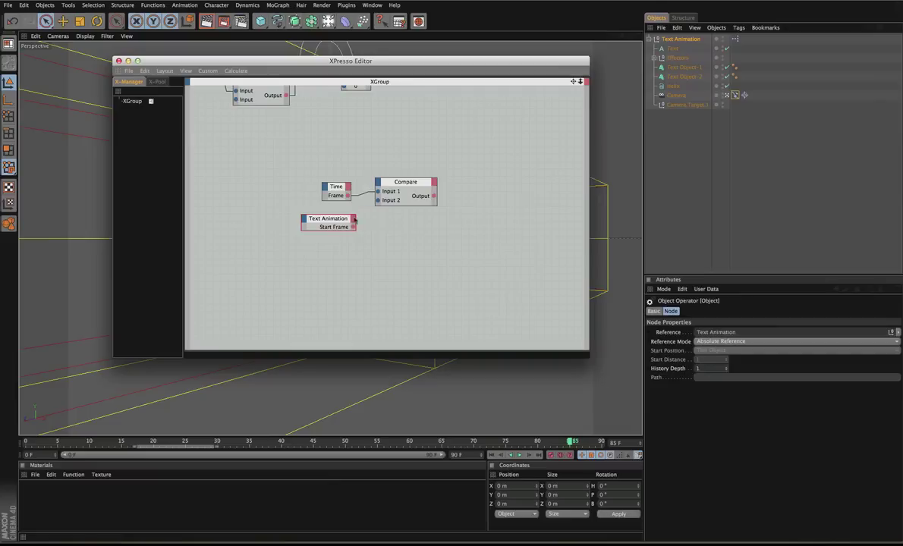
{"action": "left_click_drag", "start_coordinate": [353, 226], "coordinate": [378, 201]}
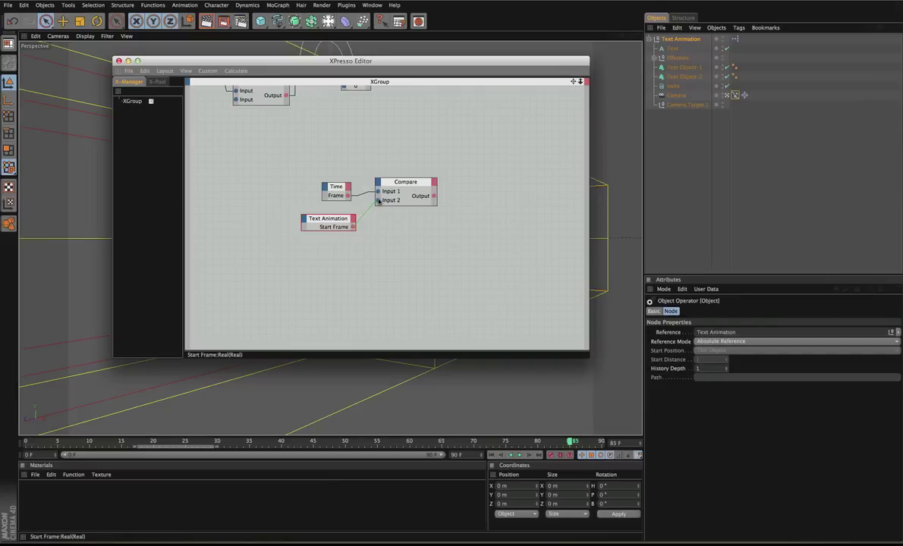
Add a Result node beside the Compare node and connect the Compare output to it
{"action": "right_click", "coordinate": [442, 222]}
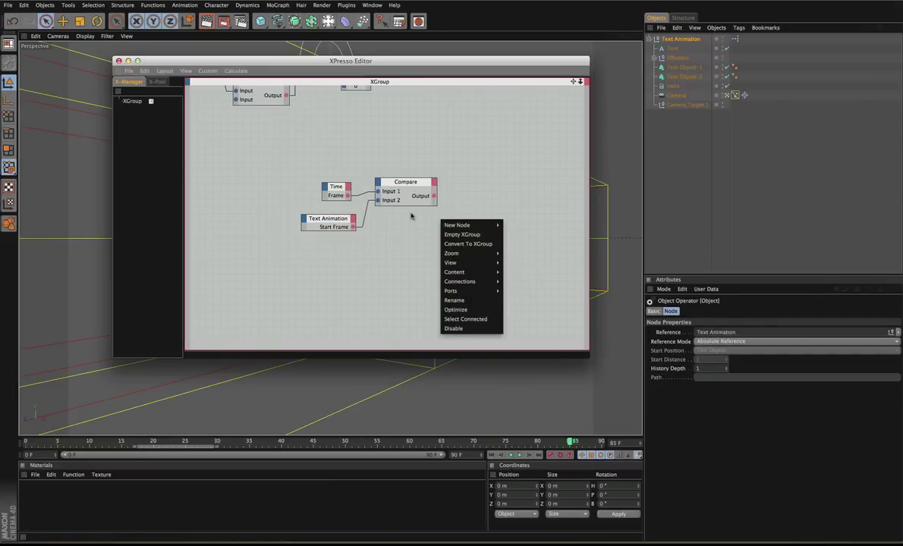
{"action": "mouse_move", "coordinate": [456, 224]}
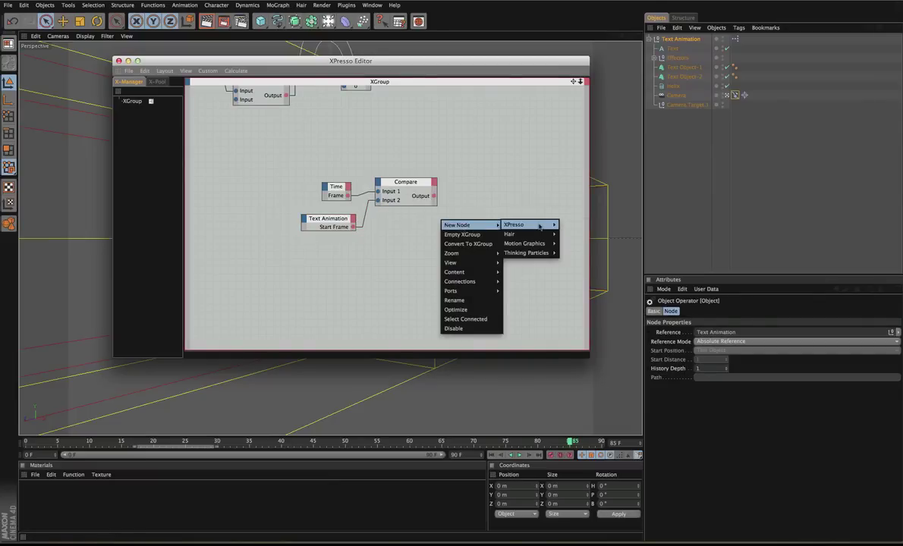
{"action": "mouse_move", "coordinate": [513, 225]}
{"action": "mouse_move", "coordinate": [570, 224]}
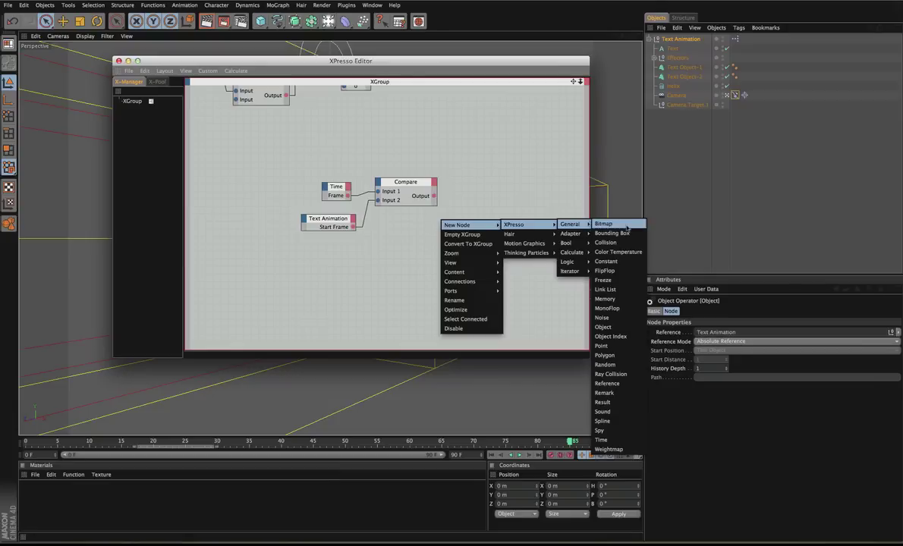
{"action": "left_click", "coordinate": [604, 403]}
{"action": "left_click_drag", "start_coordinate": [444, 222], "coordinate": [469, 222]}
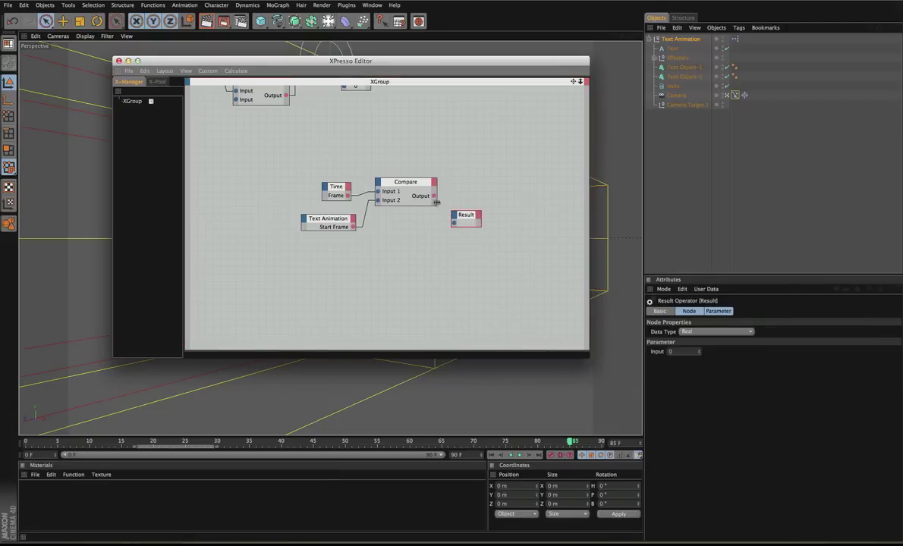
{"action": "mouse_move", "coordinate": [434, 196]}
{"action": "left_mouse_down"}
{"action": "mouse_move", "coordinate": [455, 224]}
{"action": "mouse_move", "coordinate": [490, 214]}
{"action": "left_mouse_up"}
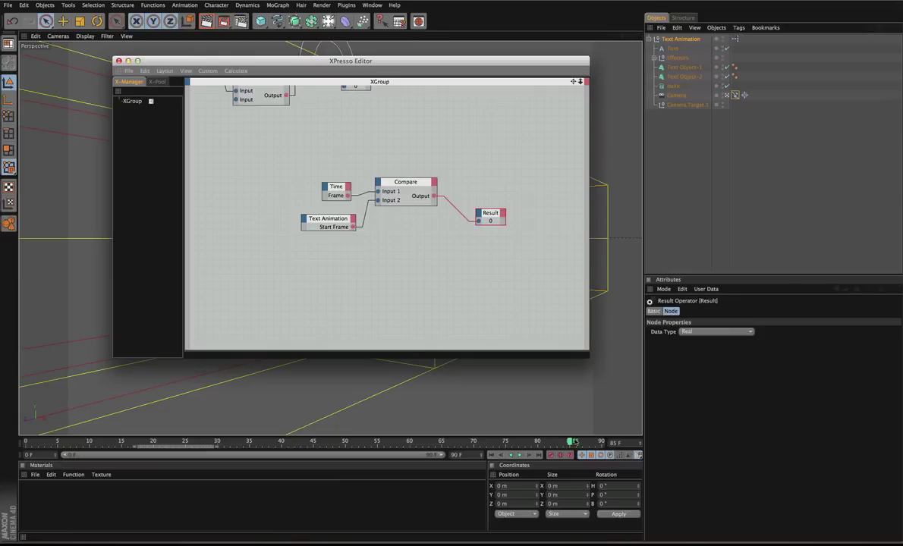
Scrub the timeline back to frame 38 to test the Compare result, and select the Compare node
{"action": "left_click", "coordinate": [532, 412]}
{"action": "left_click", "coordinate": [497, 443]}
{"action": "left_click_drag", "start_coordinate": [495, 442], "coordinate": [270, 443]}
{"action": "left_click", "coordinate": [368, 237]}
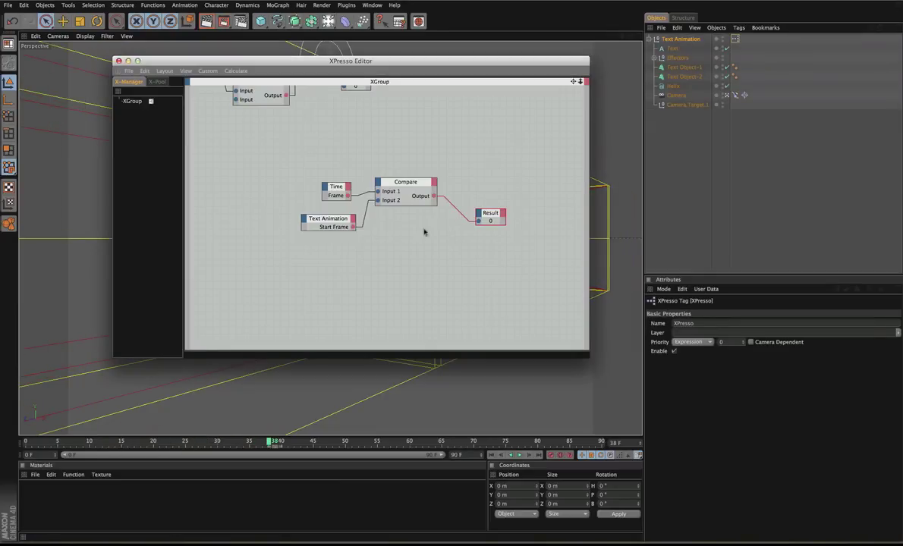
{"action": "left_click", "coordinate": [410, 185]}
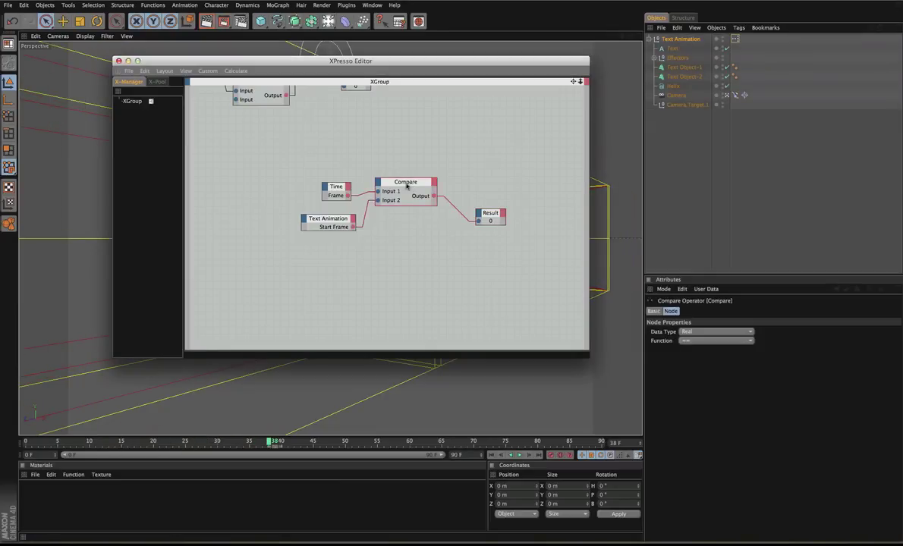
Set the Compare node's function to <= and scrub the timeline to frame 33 to test it
{"action": "left_click", "coordinate": [713, 341]}
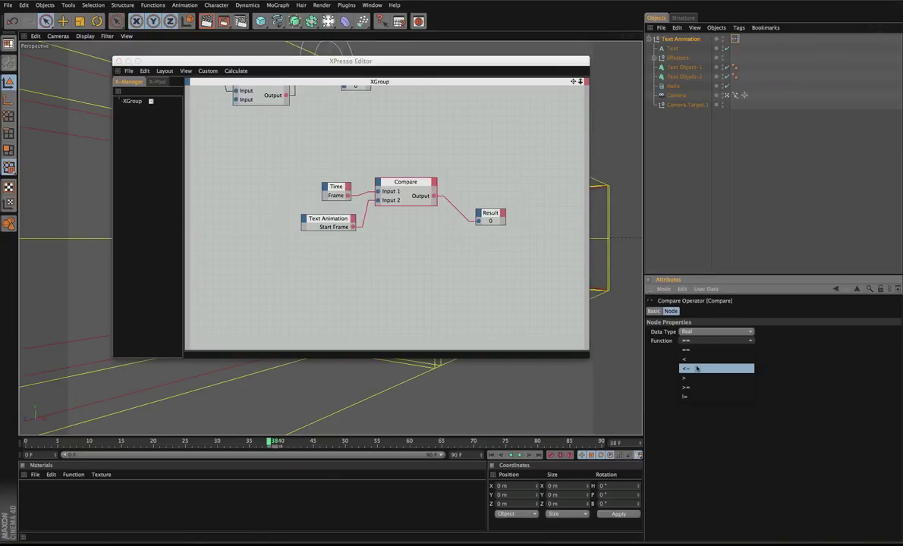
{"action": "left_click", "coordinate": [697, 368]}
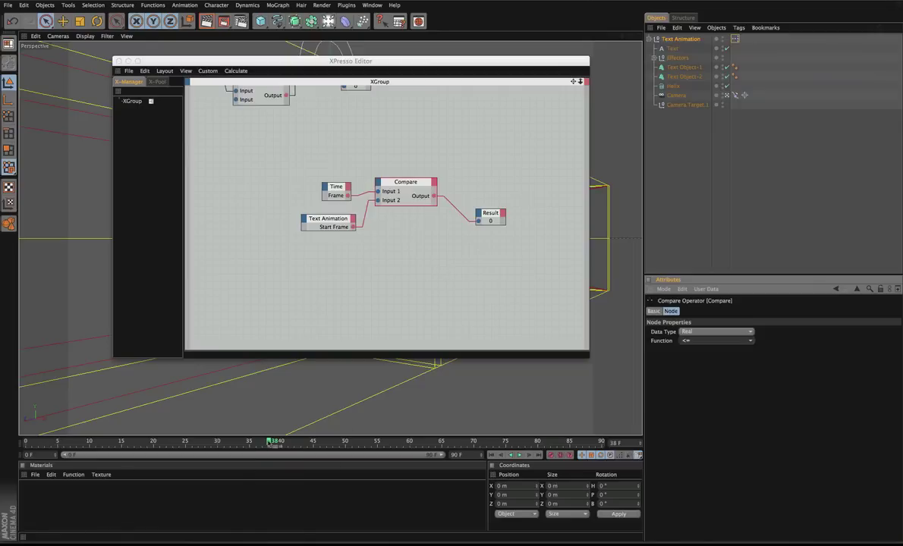
{"action": "left_click_drag", "start_coordinate": [272, 441], "coordinate": [238, 442]}
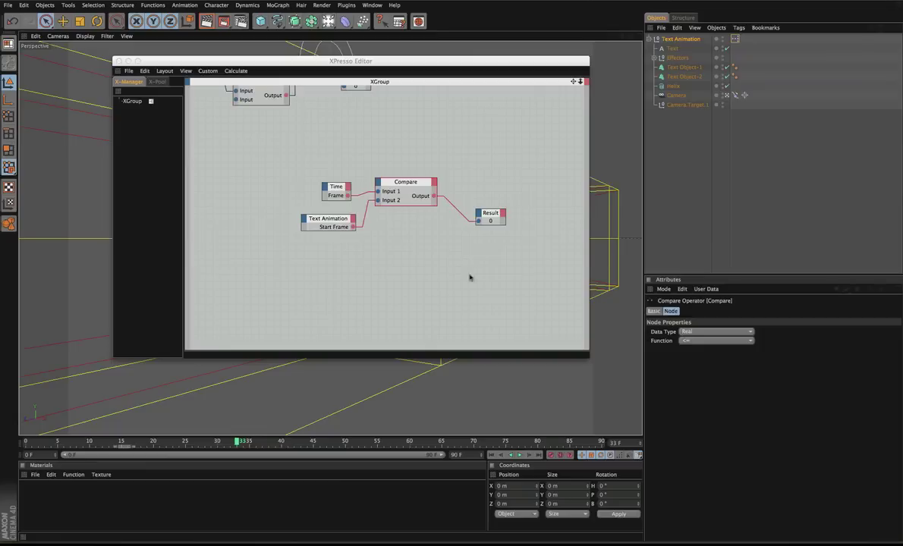
Move the Compare node closer to its input nodes and place its Result node below and beside it
{"action": "left_click_drag", "start_coordinate": [415, 185], "coordinate": [405, 195]}
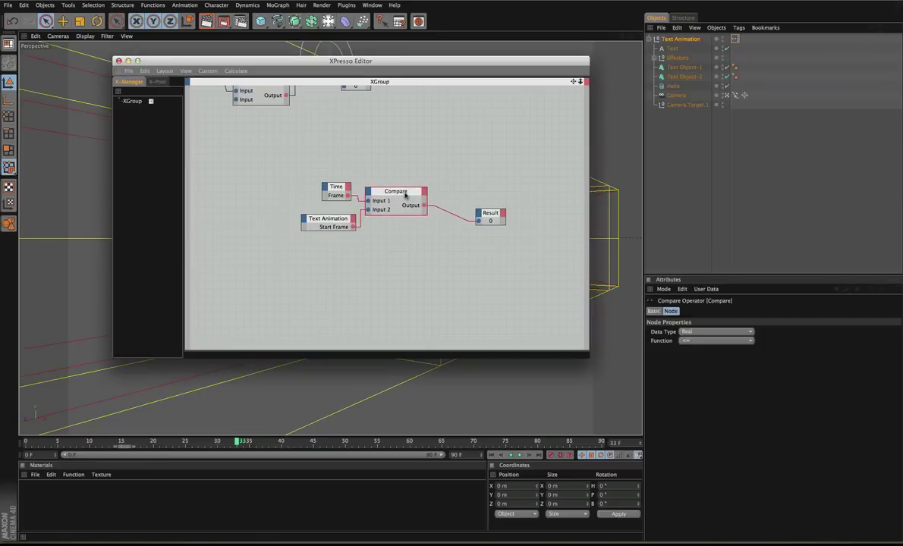
{"action": "left_click_drag", "start_coordinate": [489, 214], "coordinate": [462, 246]}
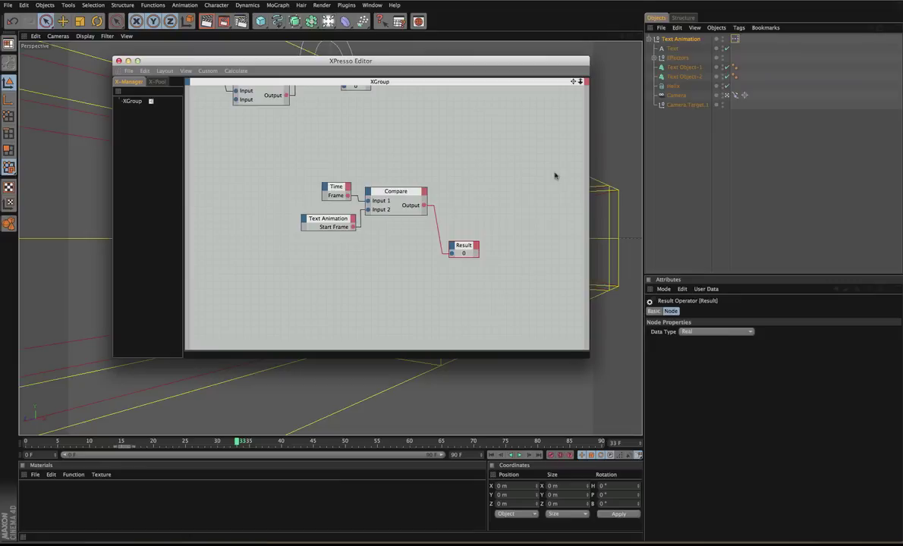
Add a Condition logic node to the XGroup and place it above and beside the Compare node
{"action": "scroll", "coordinate": [503, 149], "scroll_direction": "up", "scroll_amount": 2}
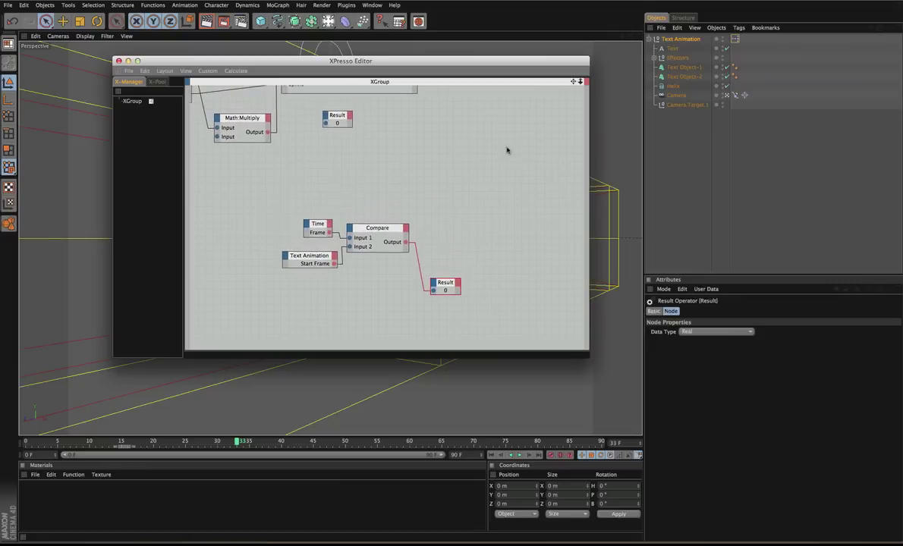
{"action": "scroll", "coordinate": [455, 140], "scroll_direction": "up", "scroll_amount": 4}
{"action": "left_click", "coordinate": [384, 132]}
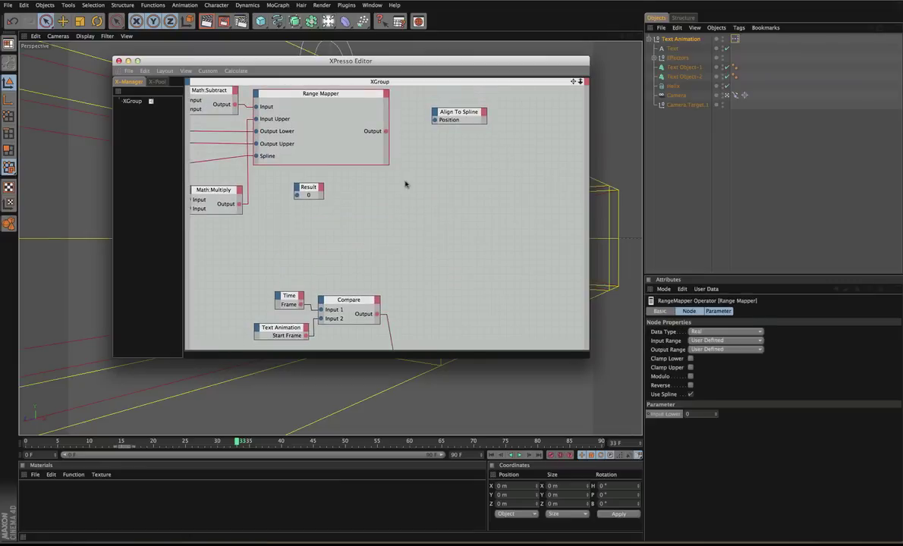
{"action": "scroll", "coordinate": [418, 246], "scroll_direction": "down", "scroll_amount": 2}
{"action": "scroll", "coordinate": [418, 258], "scroll_direction": "down", "scroll_amount": 1}
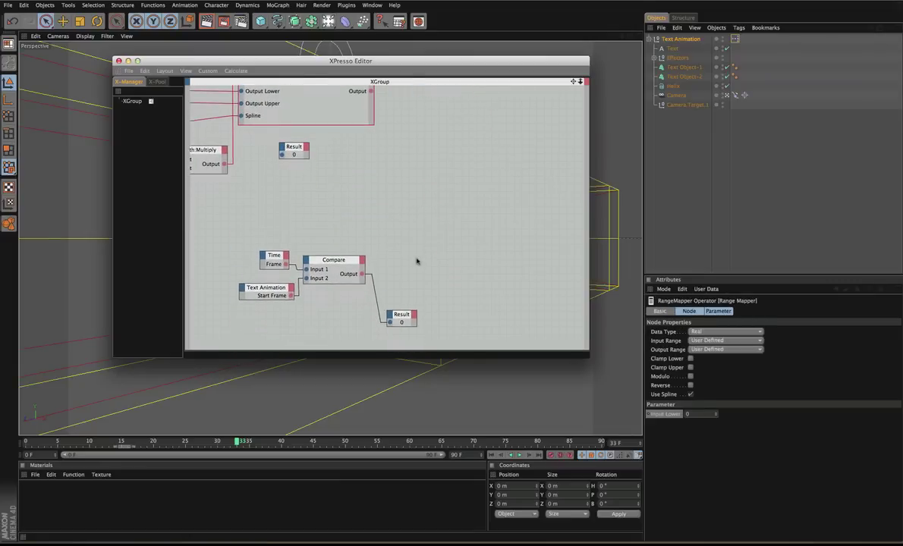
{"action": "right_click", "coordinate": [400, 223]}
{"action": "mouse_move", "coordinate": [425, 226]}
{"action": "mouse_move", "coordinate": [467, 226]}
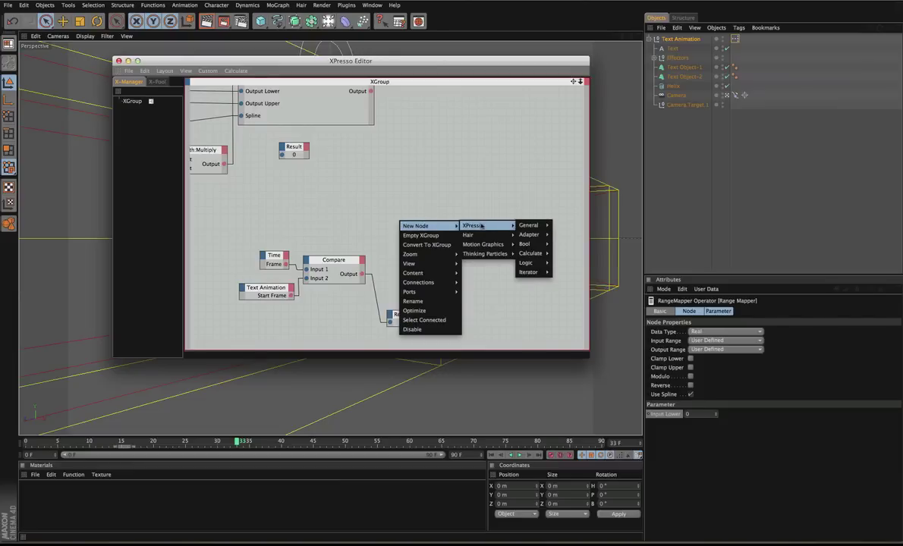
{"action": "mouse_move", "coordinate": [530, 225]}
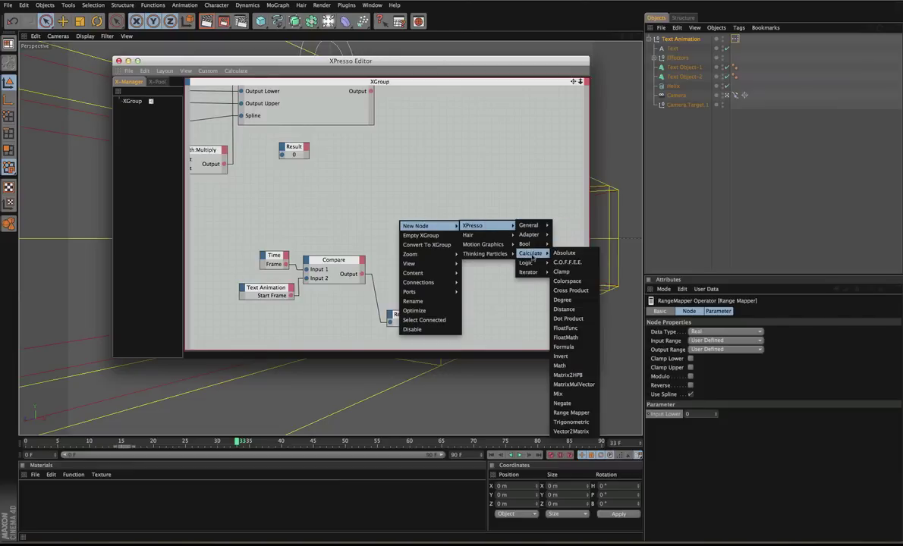
{"action": "mouse_move", "coordinate": [527, 262]}
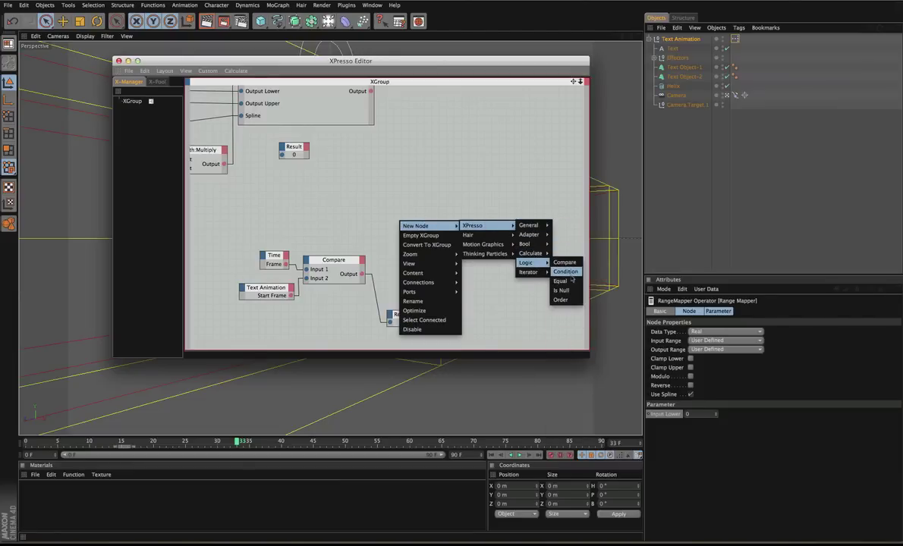
{"action": "left_click", "coordinate": [566, 272]}
{"action": "left_click_drag", "start_coordinate": [395, 204], "coordinate": [424, 210]}
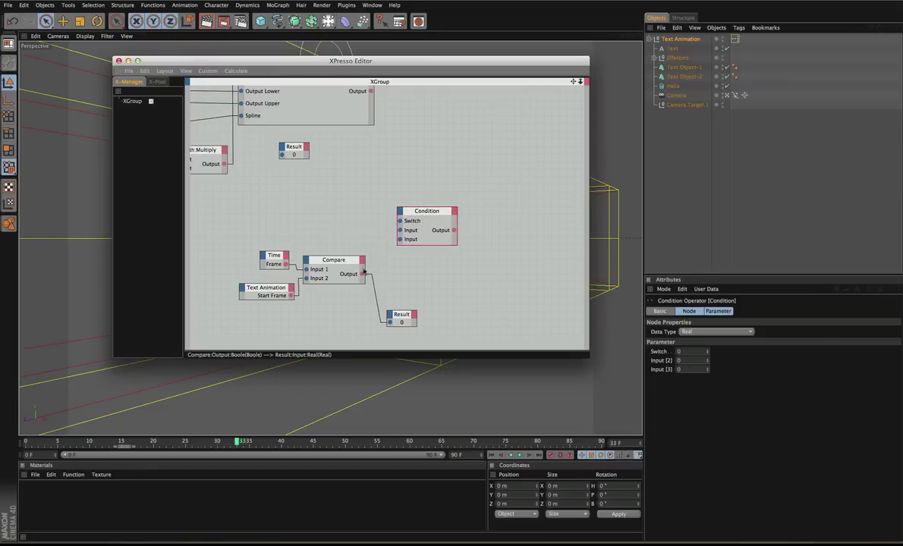
Connect the Compare output to the Condition node's Switch input and scrub the timeline back to frame 20 to test it
{"action": "left_click", "coordinate": [349, 258]}
{"action": "left_click_drag", "start_coordinate": [363, 282], "coordinate": [428, 210]}
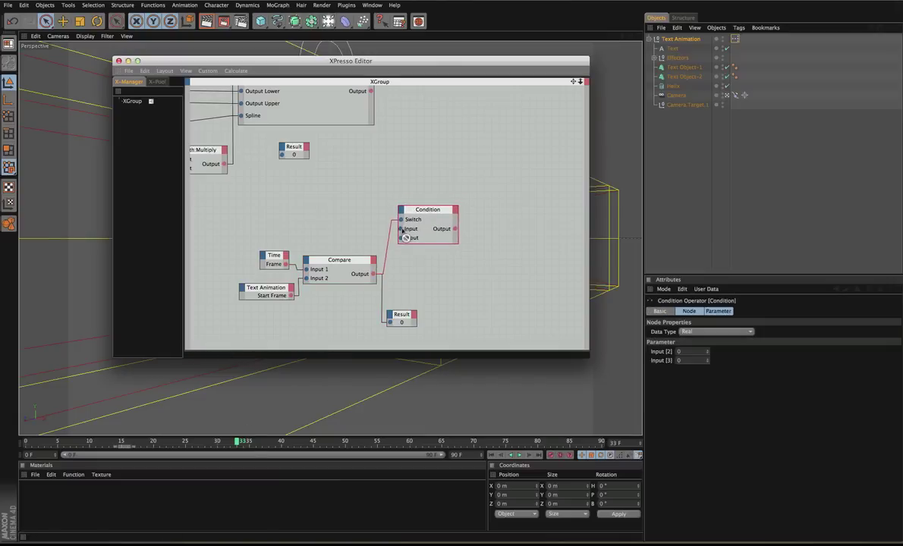
{"action": "left_click_drag", "start_coordinate": [402, 238], "coordinate": [371, 243]}
{"action": "left_click_drag", "start_coordinate": [203, 442], "coordinate": [174, 440]}
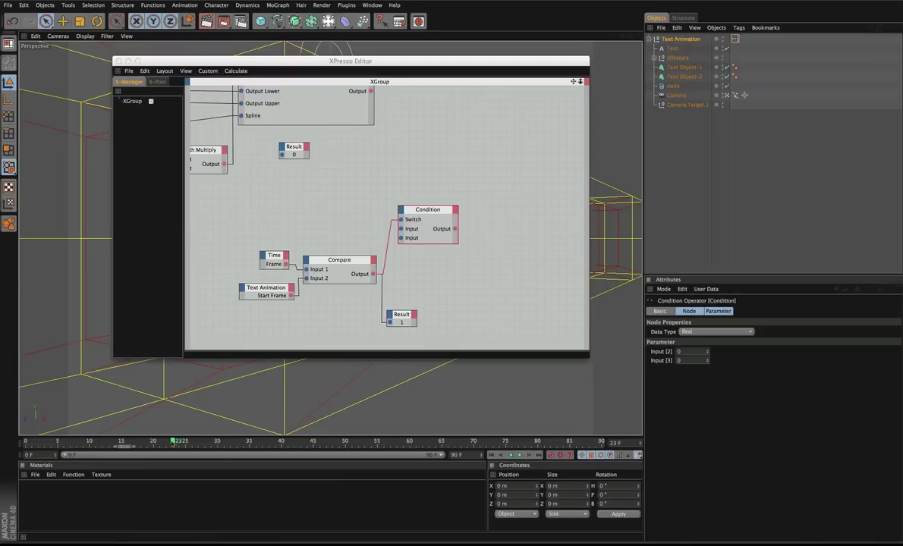
{"action": "left_click_drag", "start_coordinate": [174, 441], "coordinate": [154, 441]}
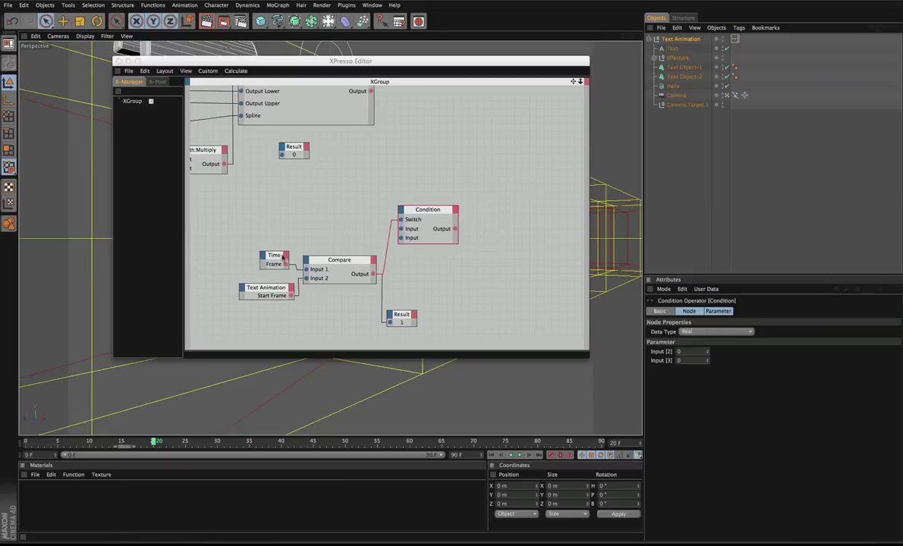
Add another Text Animation node with a Start Position output and connect it to the Condition node's lower Input
{"action": "right_click", "coordinate": [296, 203]}
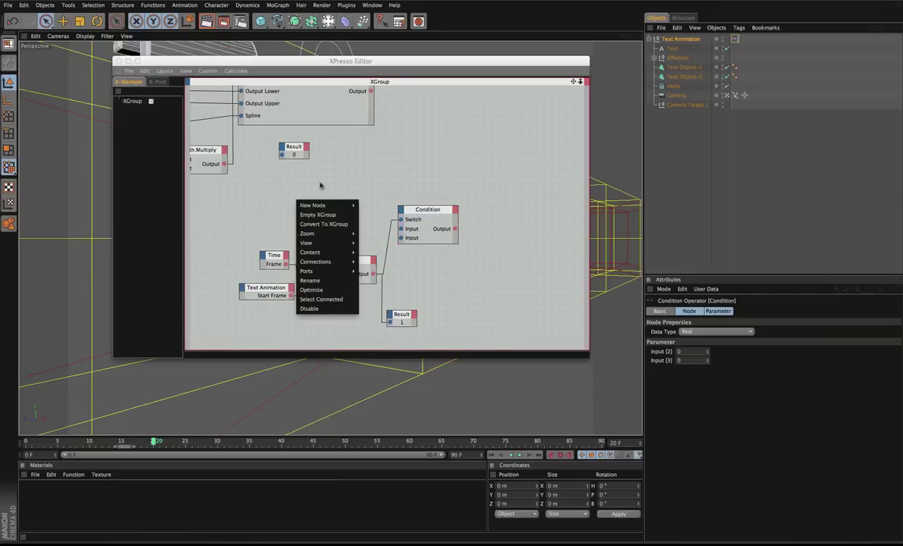
{"action": "left_click", "coordinate": [320, 185]}
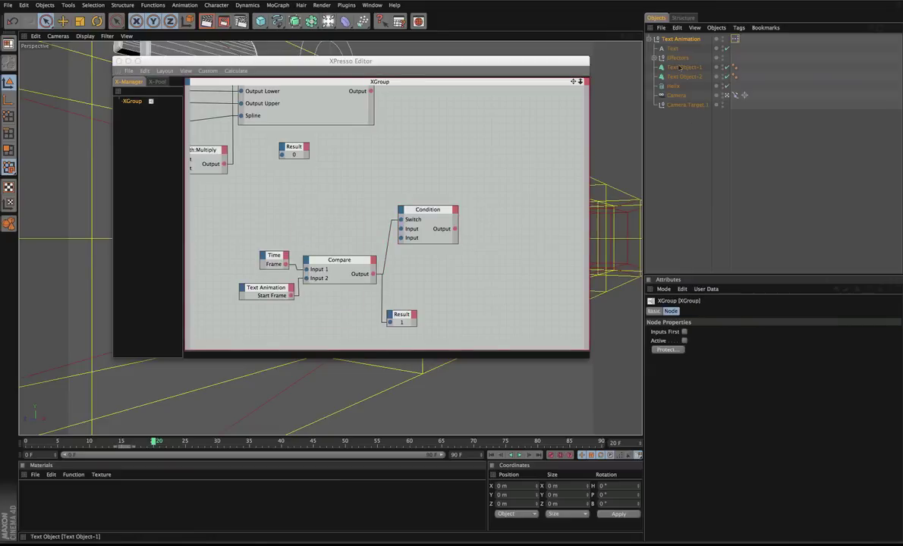
{"action": "left_click_drag", "start_coordinate": [356, 222], "coordinate": [345, 214]}
{"action": "left_click", "coordinate": [372, 215]}
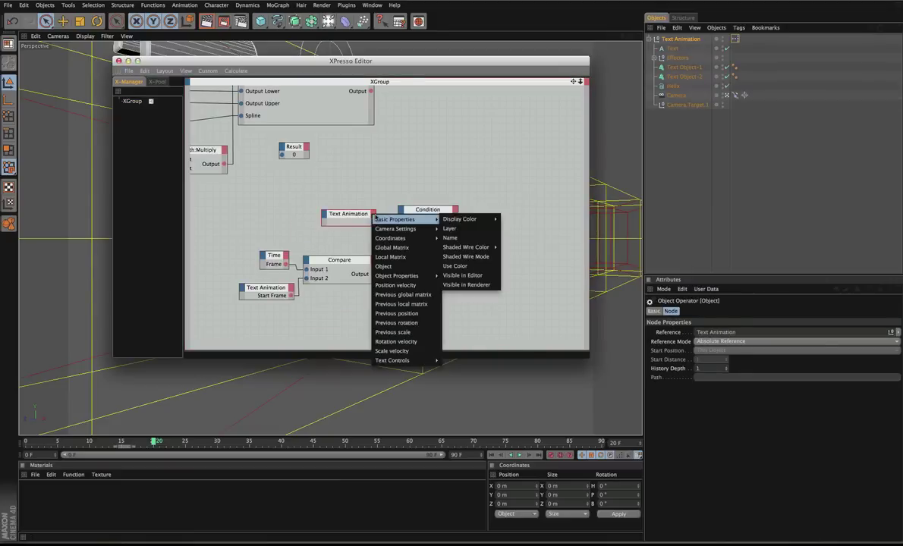
{"action": "mouse_move", "coordinate": [384, 231]}
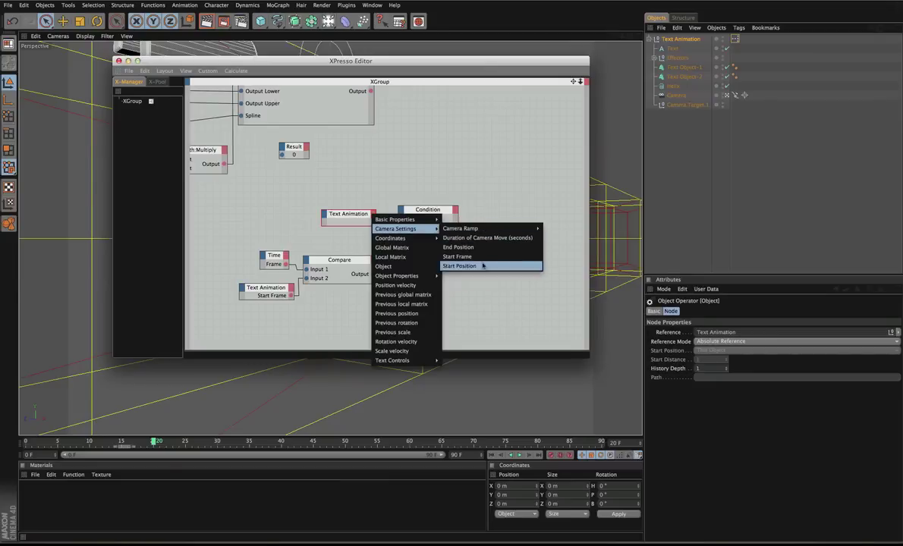
{"action": "left_click", "coordinate": [480, 266]}
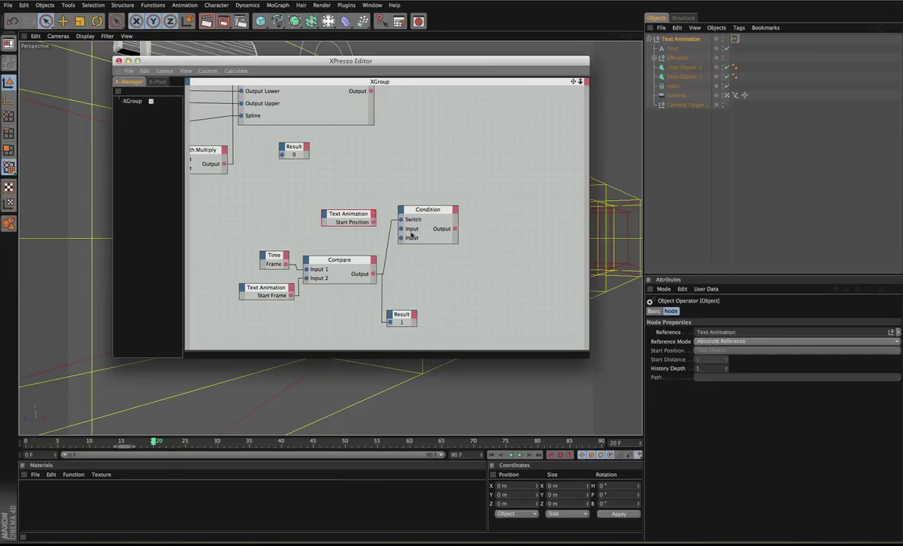
{"action": "left_click_drag", "start_coordinate": [365, 217], "coordinate": [360, 239]}
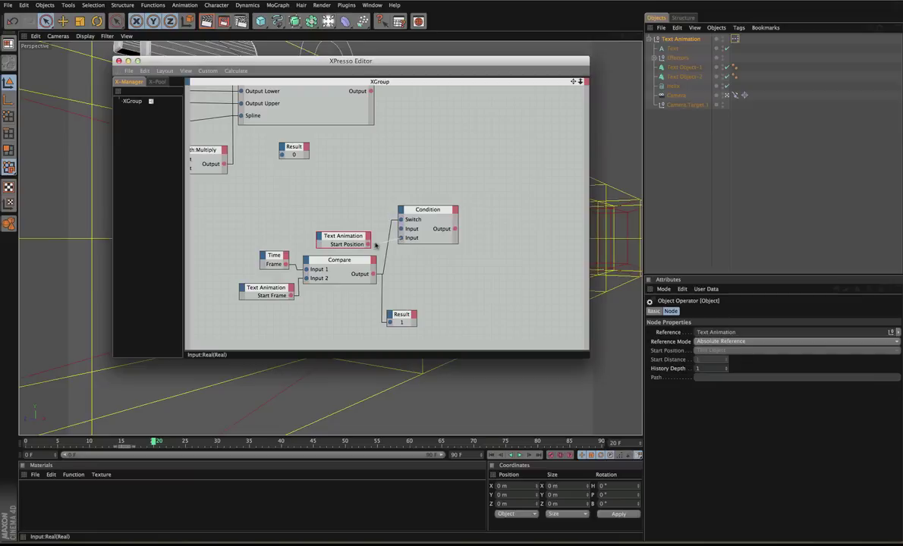
{"action": "left_click_drag", "start_coordinate": [368, 245], "coordinate": [401, 238]}
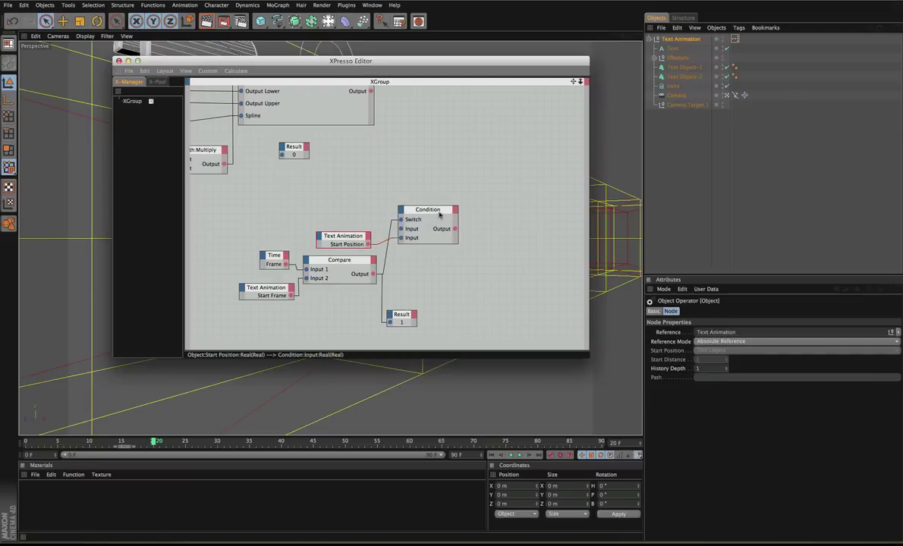
Examine the settings of the Camera's Align To Spline tag with the timeline at frame 20
{"action": "left_click", "coordinate": [675, 95]}
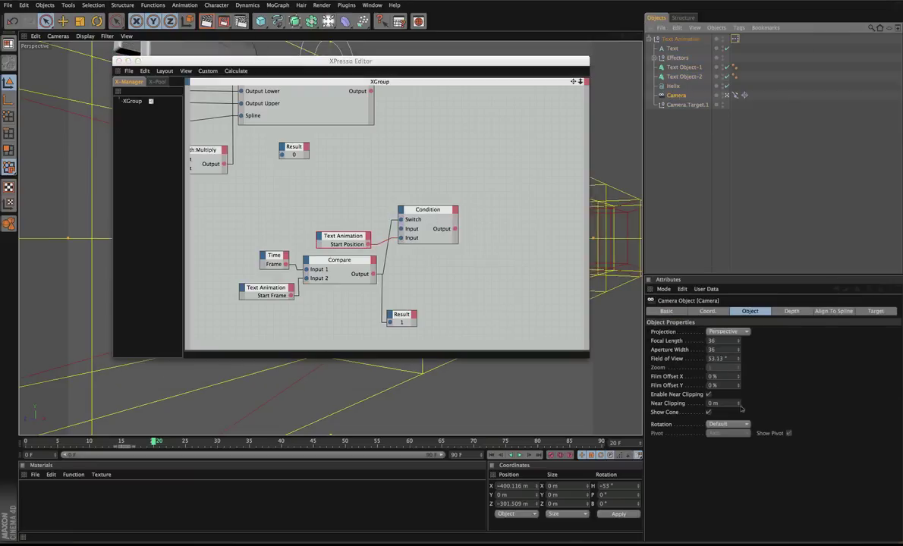
{"action": "left_click", "coordinate": [734, 95]}
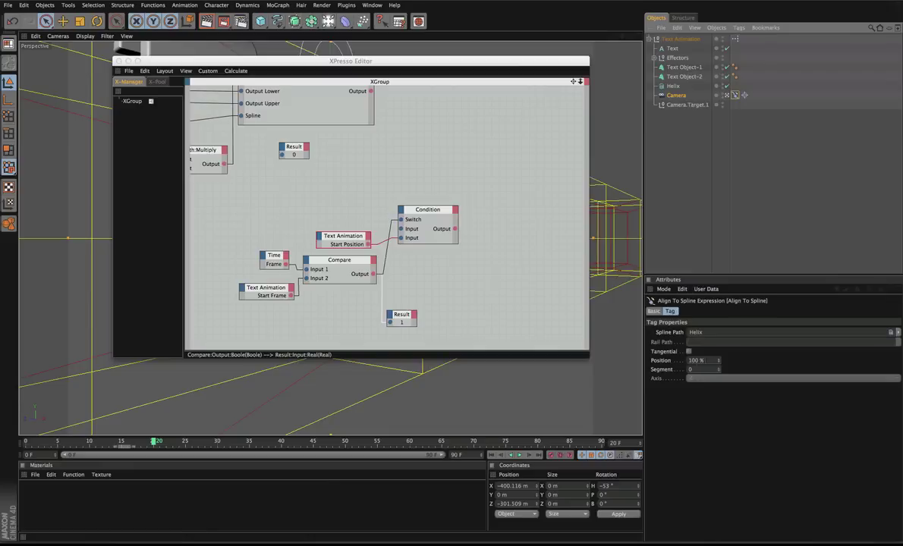
{"action": "left_click_drag", "start_coordinate": [176, 437], "coordinate": [156, 446]}
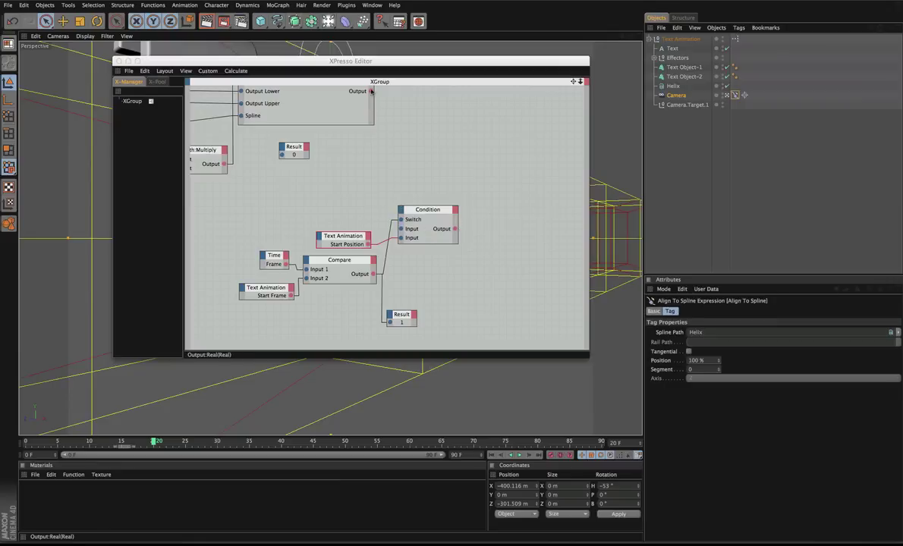
Connect the Range Mapper output to the Condition node's upper Input, and rewire the lower Result node to the Condition output
{"action": "left_click_drag", "start_coordinate": [370, 91], "coordinate": [401, 229]}
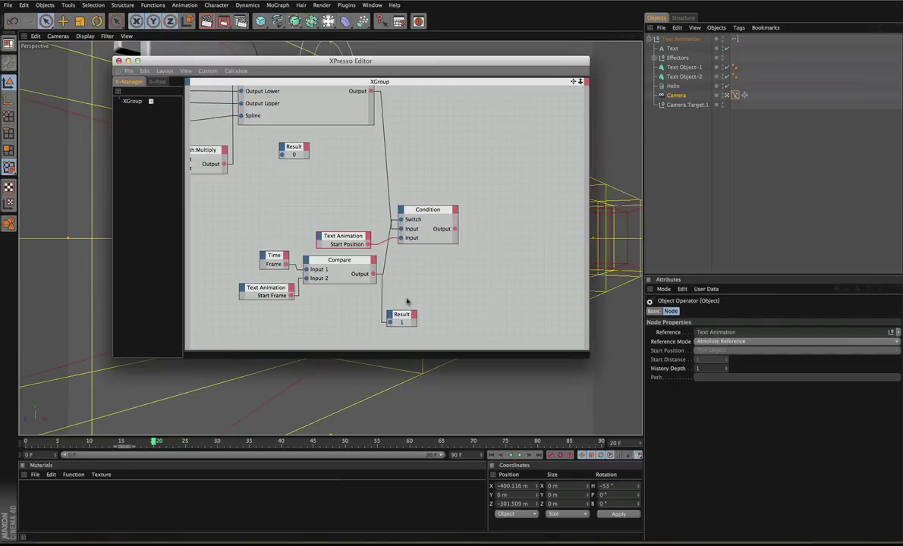
{"action": "left_click_drag", "start_coordinate": [392, 322], "coordinate": [455, 229]}
{"action": "left_click_drag", "start_coordinate": [459, 291], "coordinate": [497, 273]}
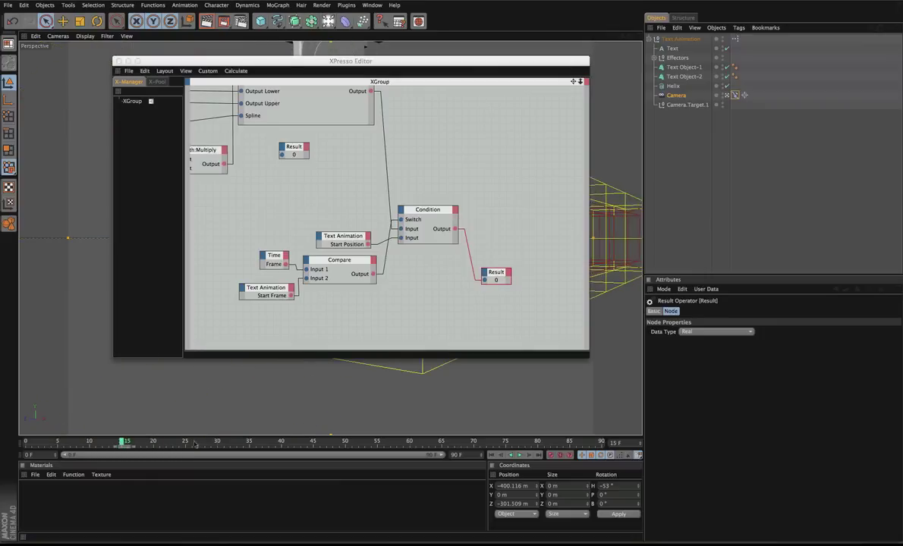
Test the Condition result at frames 49 and 38 and trace its connection back to the Range Mapper
{"action": "left_click_drag", "start_coordinate": [195, 444], "coordinate": [343, 443]}
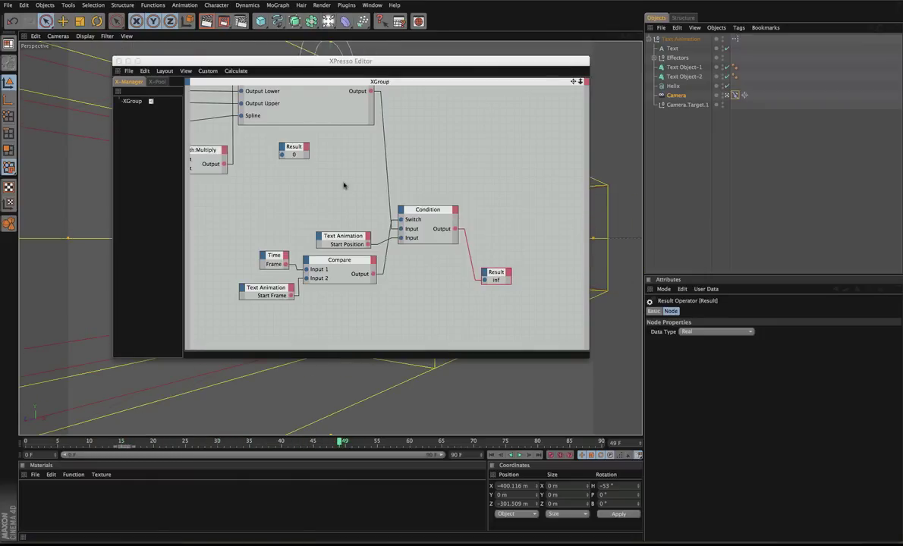
{"action": "middle_click_drag", "start_coordinate": [342, 193], "coordinate": [356, 280], "text": "alt"}
{"action": "middle_click_drag", "start_coordinate": [377, 225], "coordinate": [375, 218], "text": "alt"}
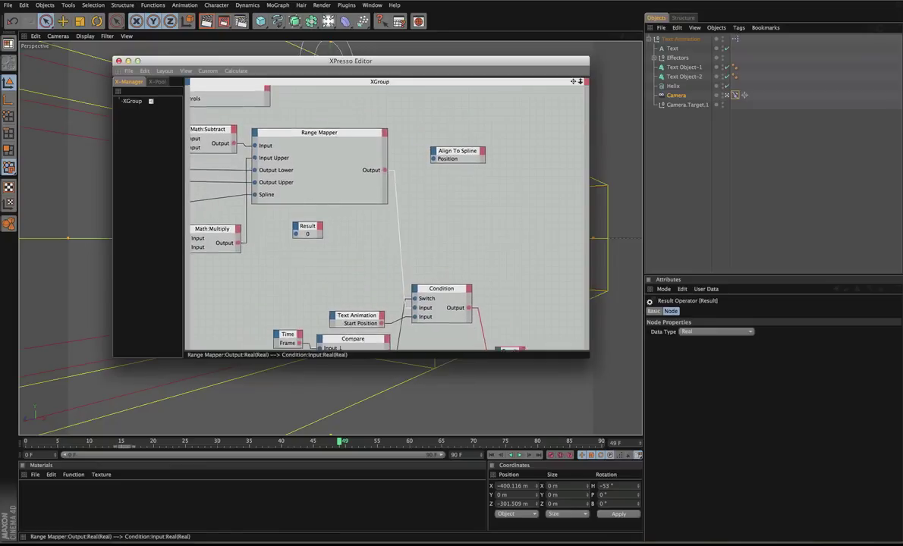
{"action": "middle_click_drag", "start_coordinate": [464, 351], "coordinate": [399, 252], "text": "alt"}
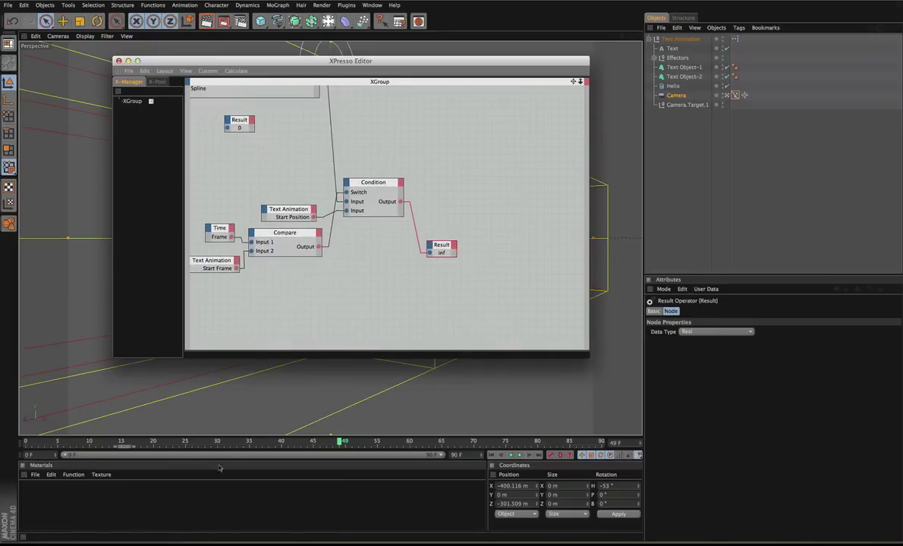
{"action": "left_click", "coordinate": [268, 442]}
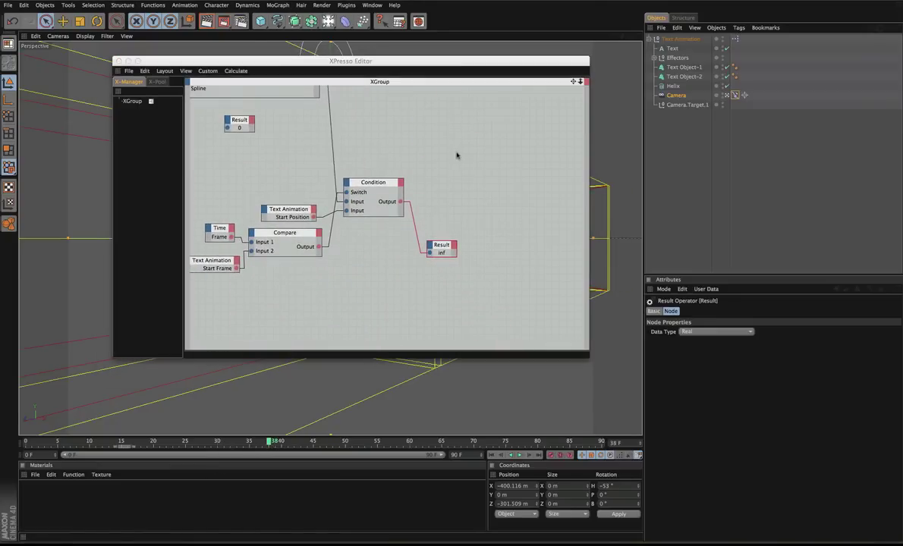
Move the Align To Spline node beside the Condition node and connect the Condition output to its Position input
{"action": "middle_click_drag", "start_coordinate": [421, 164], "coordinate": [410, 202], "text": "alt"}
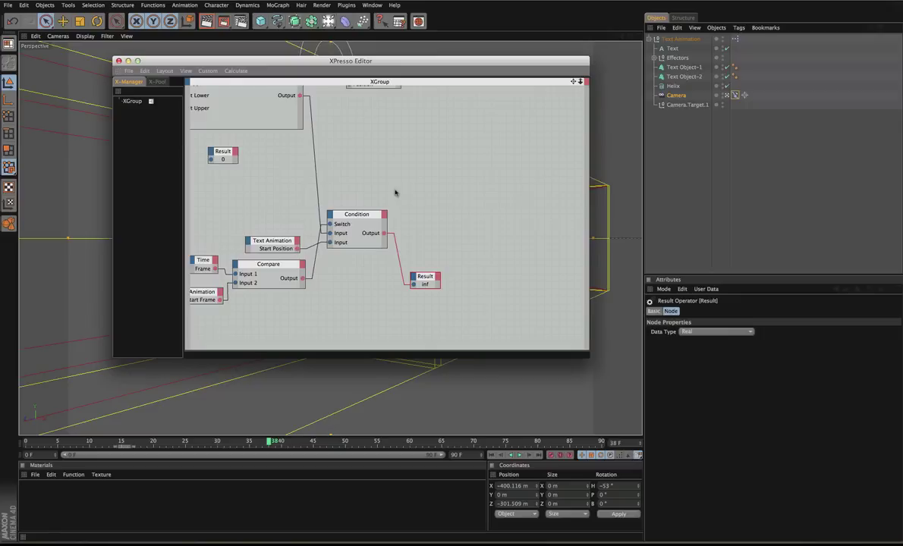
{"action": "middle_click_drag", "start_coordinate": [420, 139], "coordinate": [422, 165], "text": "alt"}
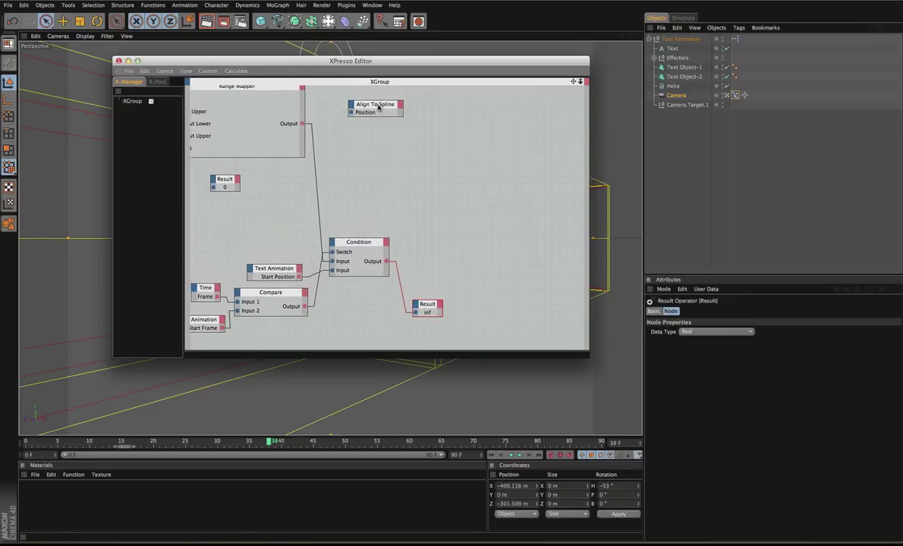
{"action": "left_click_drag", "start_coordinate": [353, 101], "coordinate": [439, 233]}
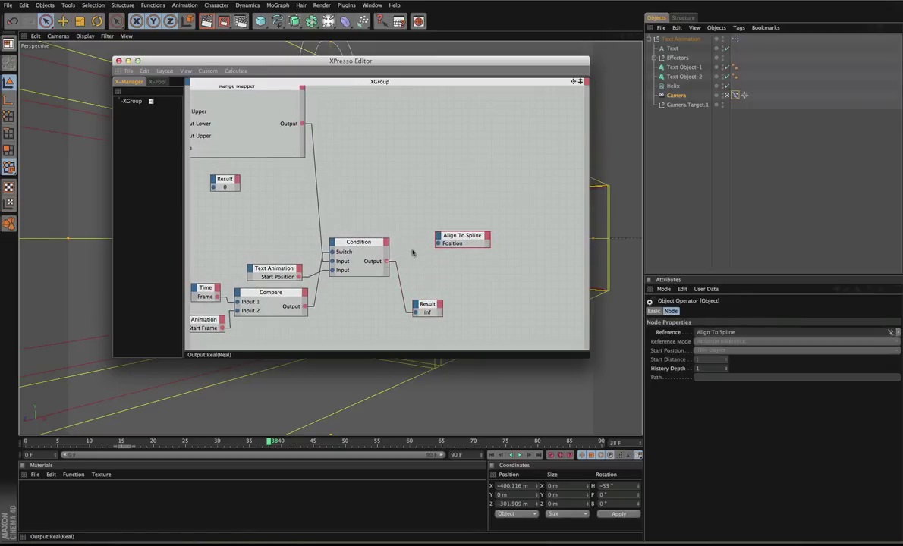
{"action": "left_click_drag", "start_coordinate": [456, 240], "coordinate": [444, 245]}
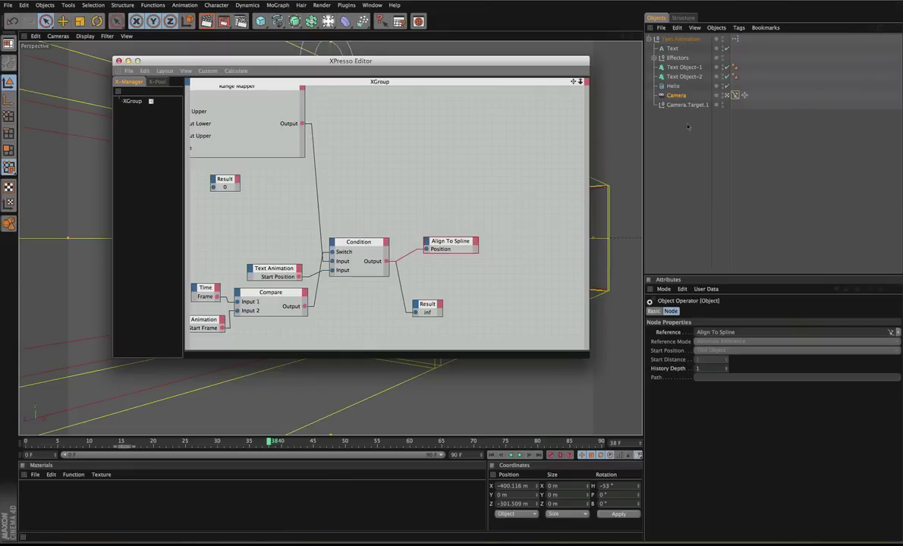
Scrub the timeline through frames 20, 30 and 28 while examining the Camera's Align To Spline position and the Condition result
{"action": "left_click", "coordinate": [735, 95]}
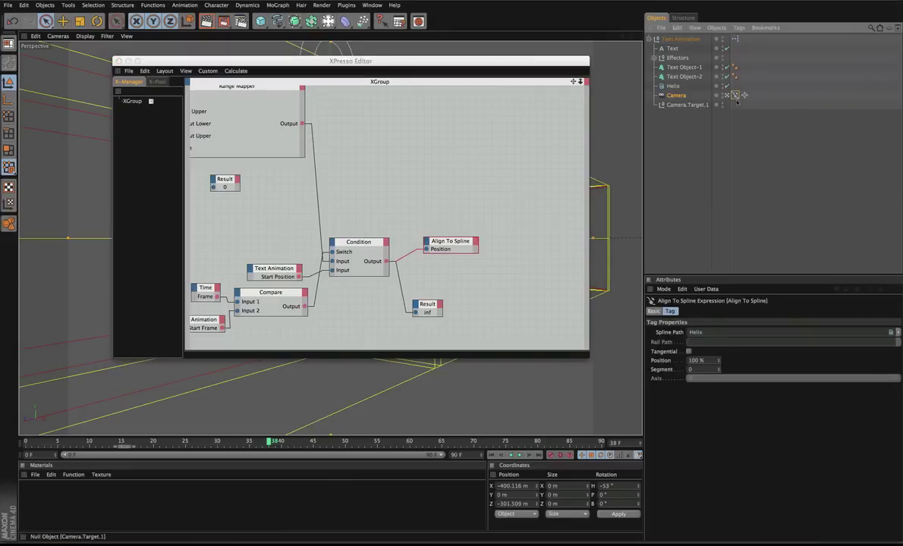
{"action": "left_click_drag", "start_coordinate": [269, 442], "coordinate": [157, 442]}
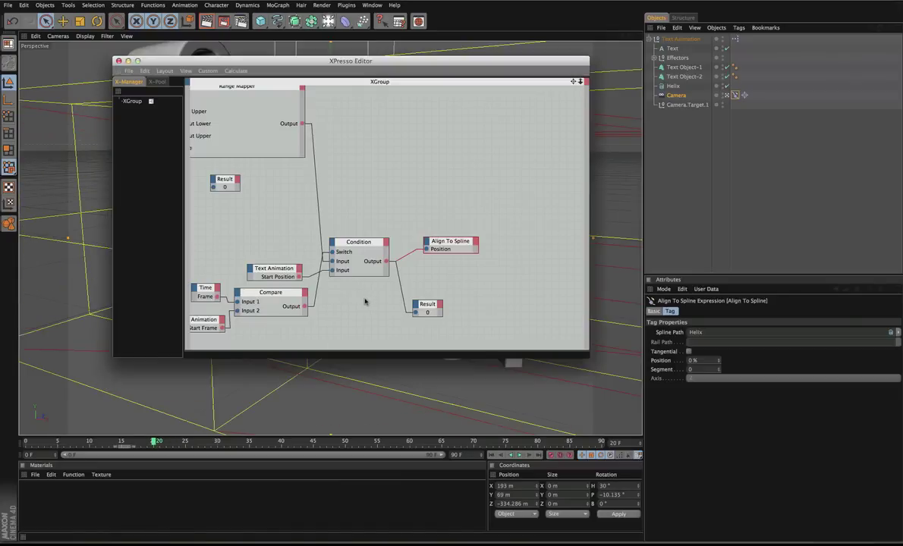
{"action": "middle_click_drag", "start_coordinate": [365, 302], "coordinate": [397, 280]}
{"action": "left_click_drag", "start_coordinate": [157, 442], "coordinate": [220, 442]}
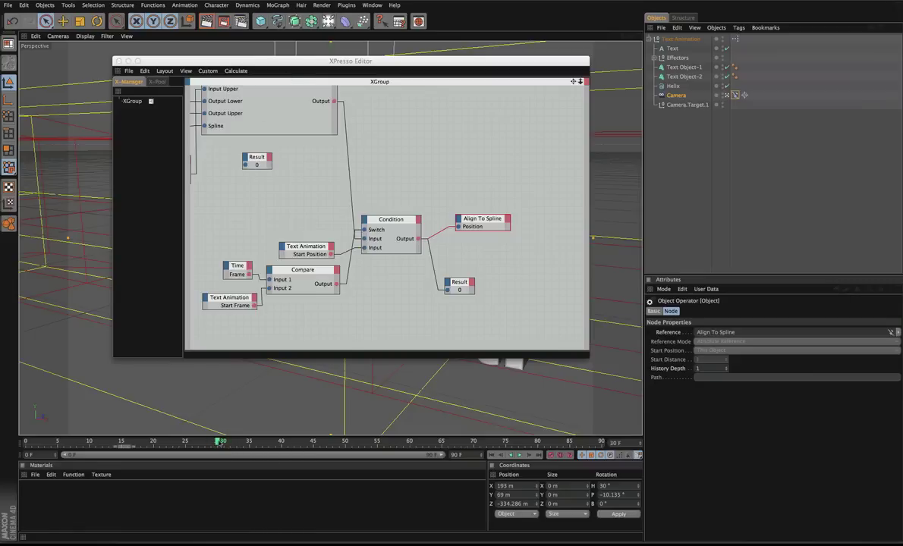
{"action": "left_click_drag", "start_coordinate": [220, 441], "coordinate": [525, 442]}
{"action": "left_click_drag", "start_coordinate": [458, 442], "coordinate": [205, 442]}
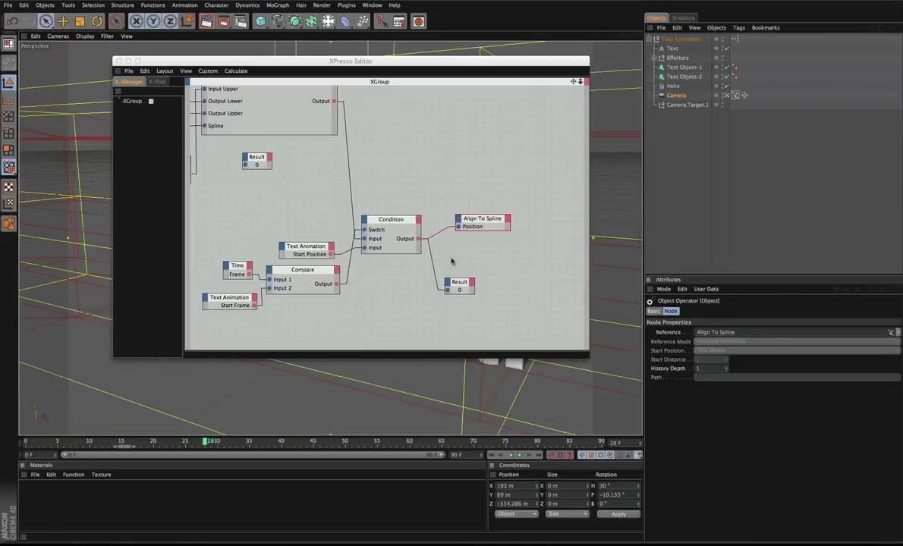
Connect the Math:Subtract output to the unconnected Result node below the Range Mapper
{"action": "middle_click_drag", "start_coordinate": [410, 157], "coordinate": [381, 173]}
{"action": "scroll", "coordinate": [382, 173], "scroll_direction": "down", "scroll_amount": 2}
{"action": "scroll", "coordinate": [372, 189], "scroll_direction": "up", "scroll_amount": 4}
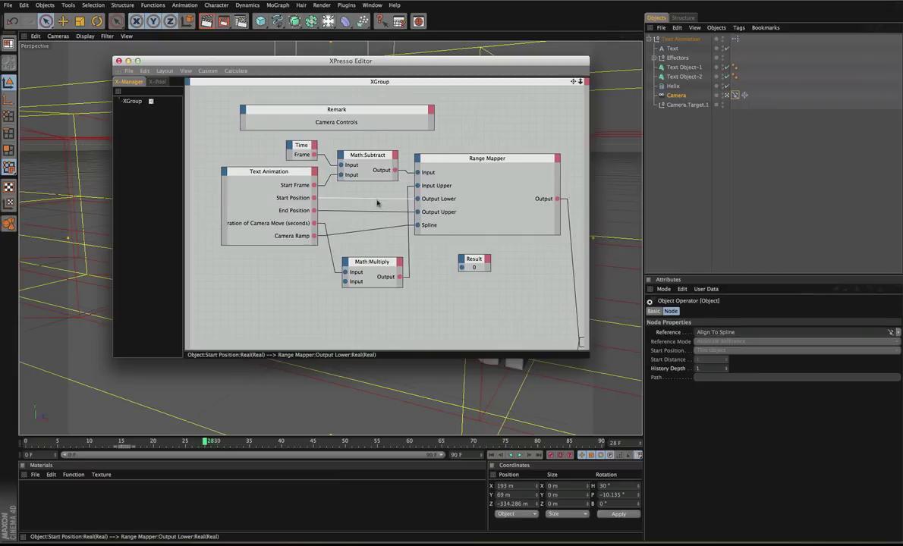
{"action": "left_click", "coordinate": [469, 290]}
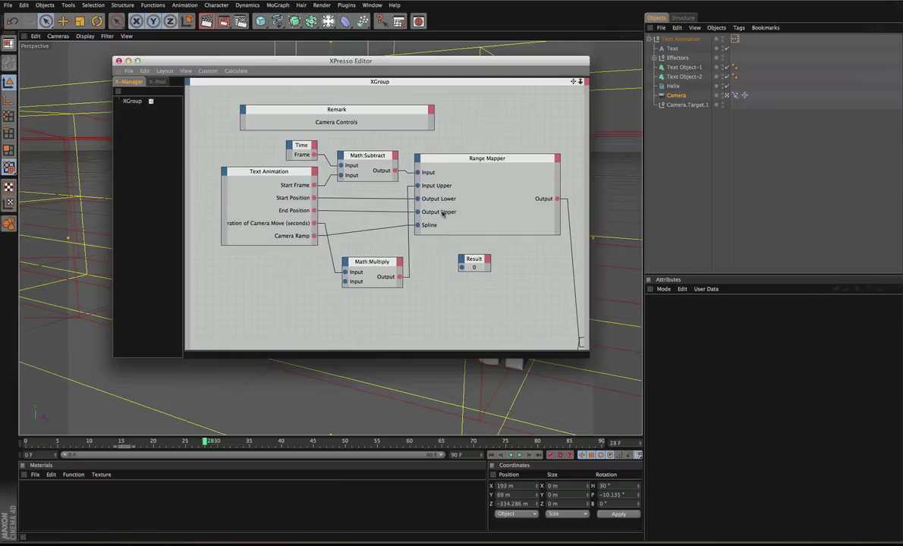
{"action": "left_click_drag", "start_coordinate": [368, 155], "coordinate": [366, 156]}
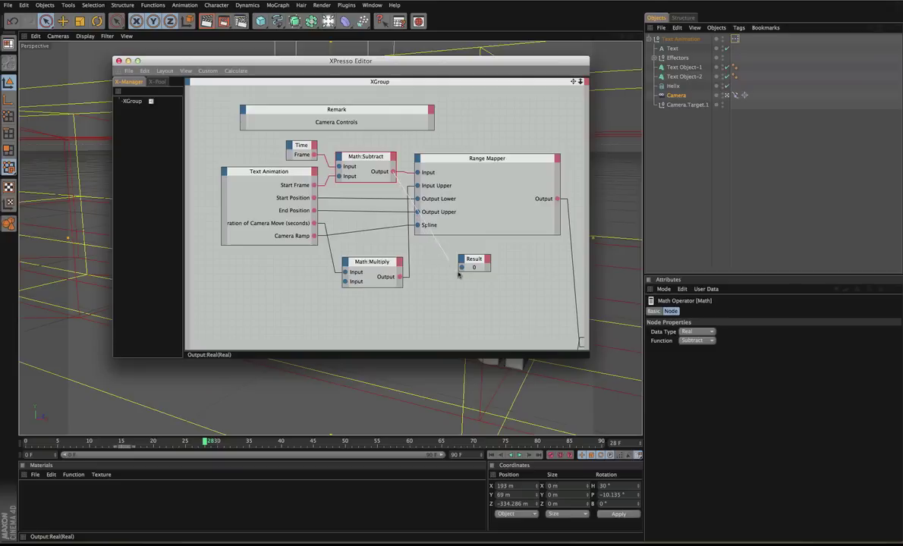
{"action": "left_click", "coordinate": [479, 259]}
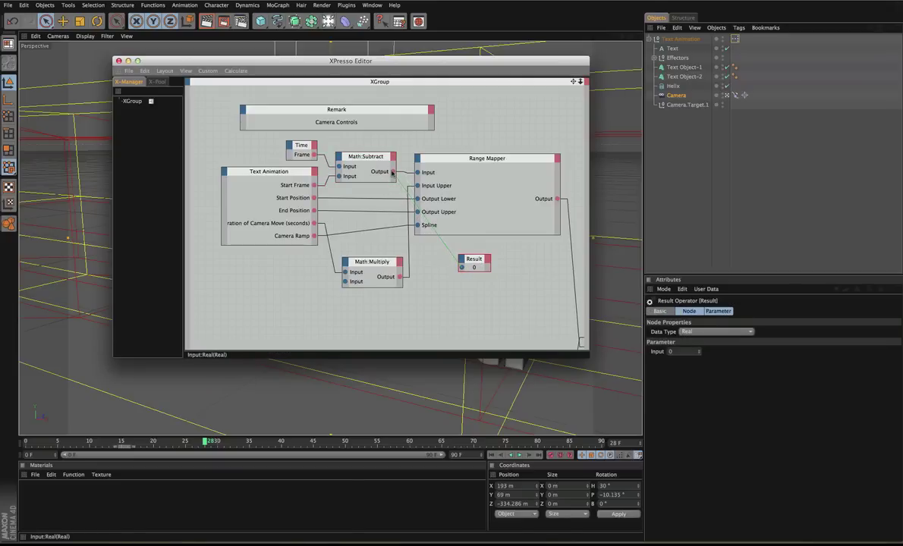
Set the Math:Subtract node's data type to Integer
{"action": "left_click", "coordinate": [368, 157]}
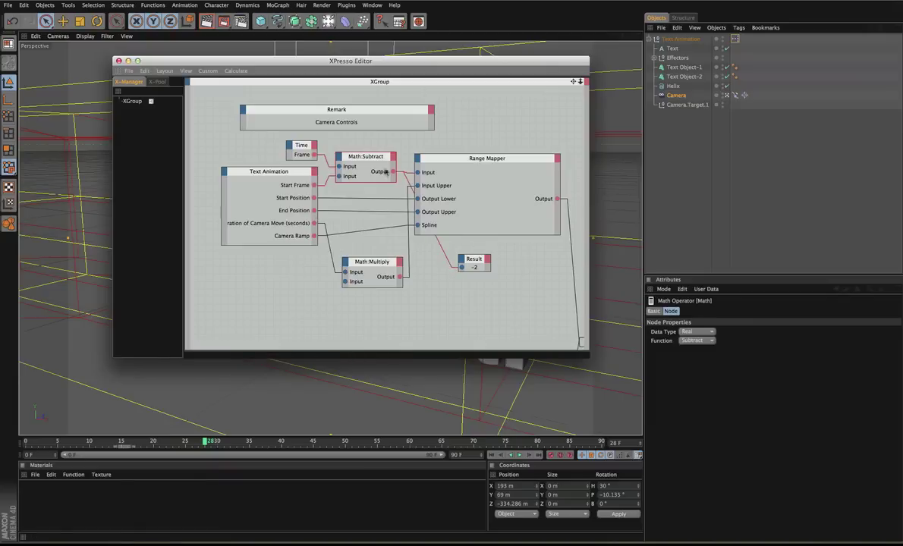
{"action": "left_click", "coordinate": [691, 332]}
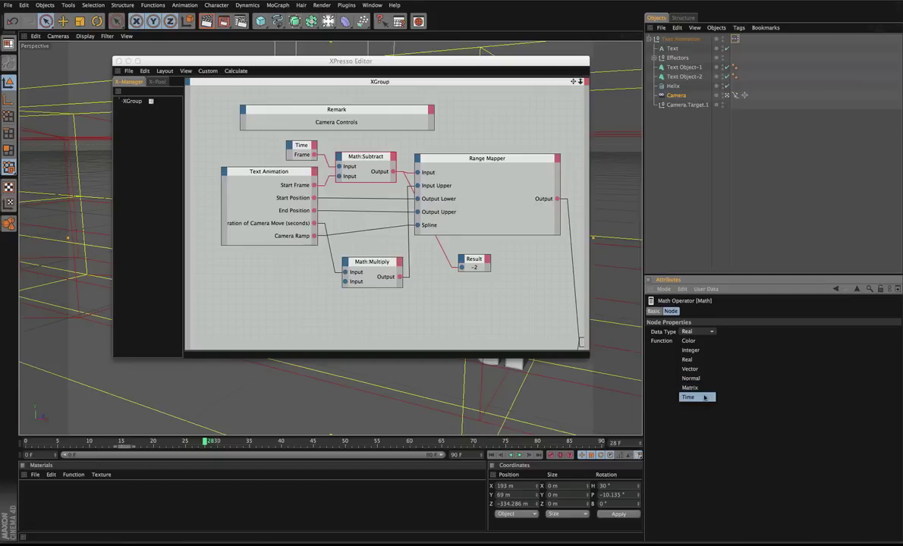
{"action": "left_click", "coordinate": [691, 350]}
{"action": "left_click", "coordinate": [459, 299]}
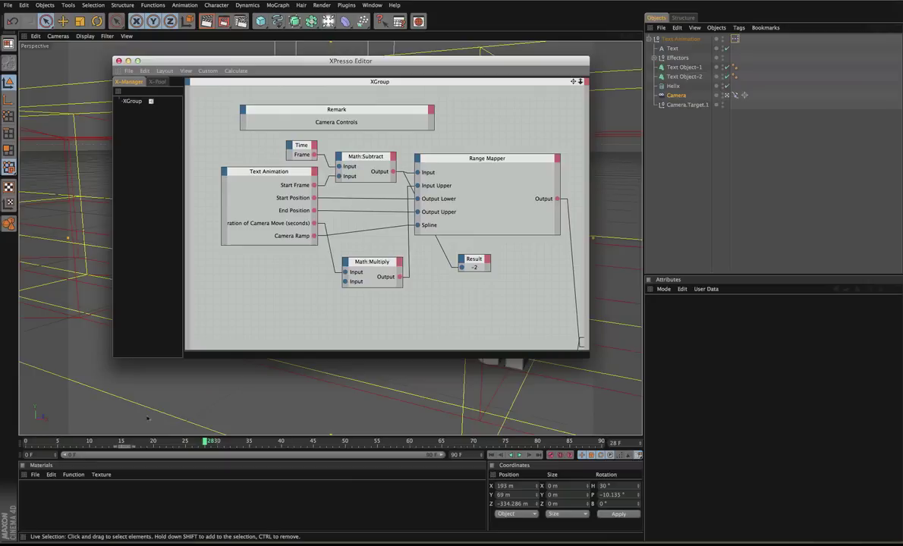
Test the Math:Subtract result at frames 15 and 18
{"action": "left_click_drag", "start_coordinate": [192, 442], "coordinate": [123, 442]}
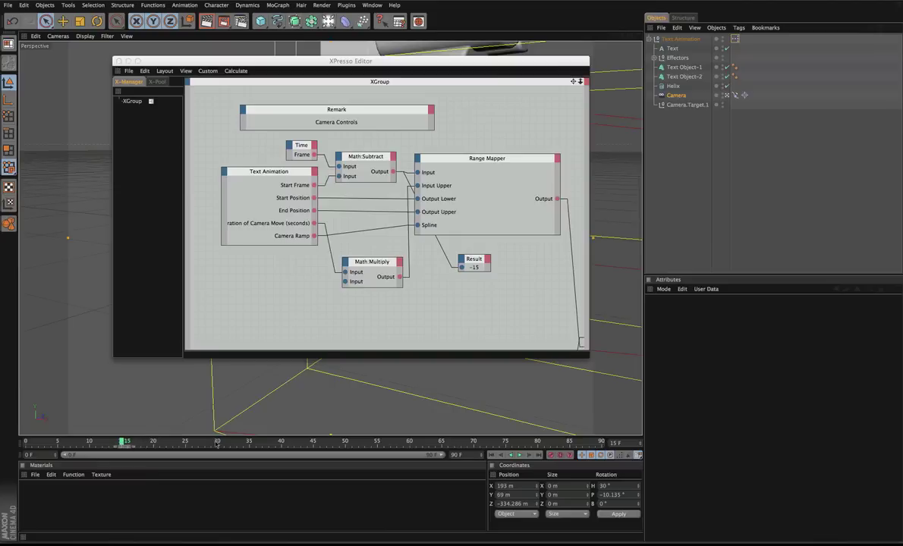
{"action": "left_click_drag", "start_coordinate": [100, 442], "coordinate": [140, 442]}
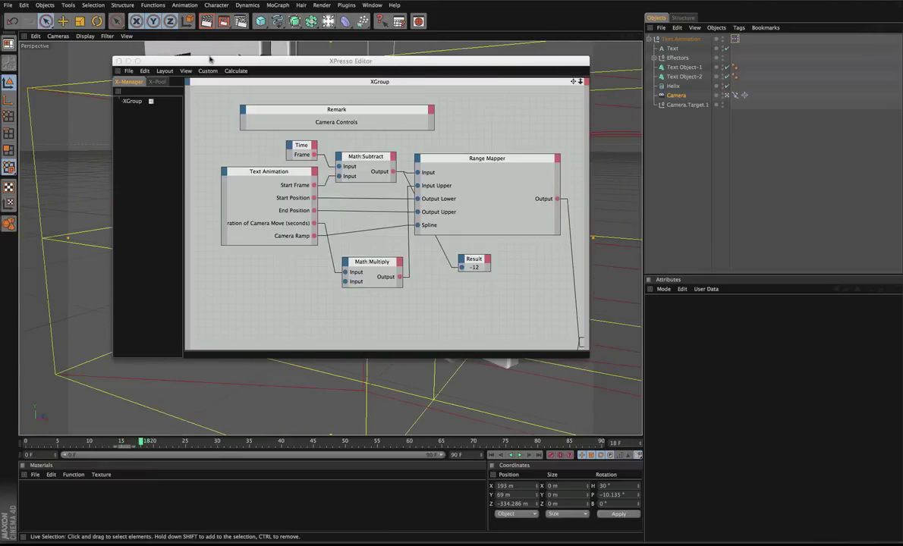
{"action": "middle_click_drag", "start_coordinate": [544, 258], "coordinate": [270, 141]}
Move the XPresso Editor clear of the viewport, check the helix path from outside the camera, and preview the camera move up to frame 51
{"action": "left_click_drag", "start_coordinate": [382, 63], "coordinate": [901, 352]}
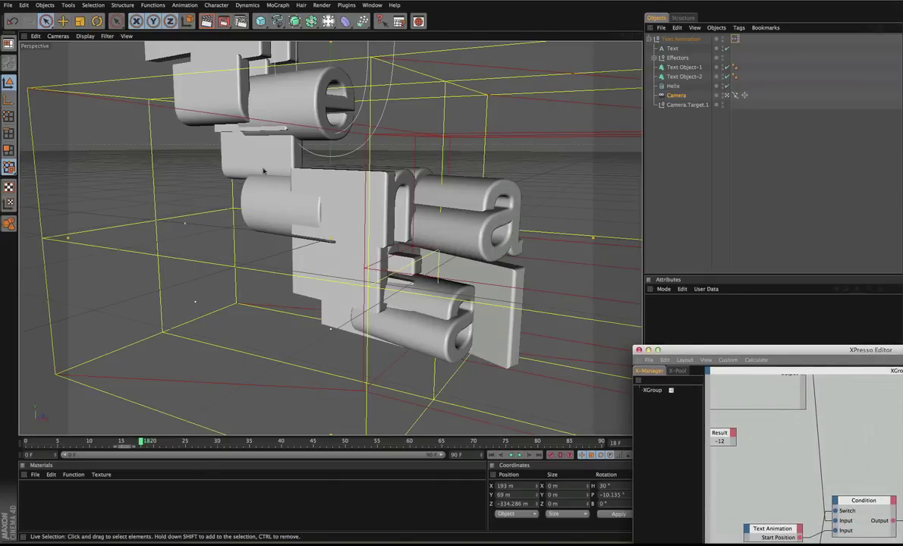
{"action": "left_click", "coordinate": [733, 95]}
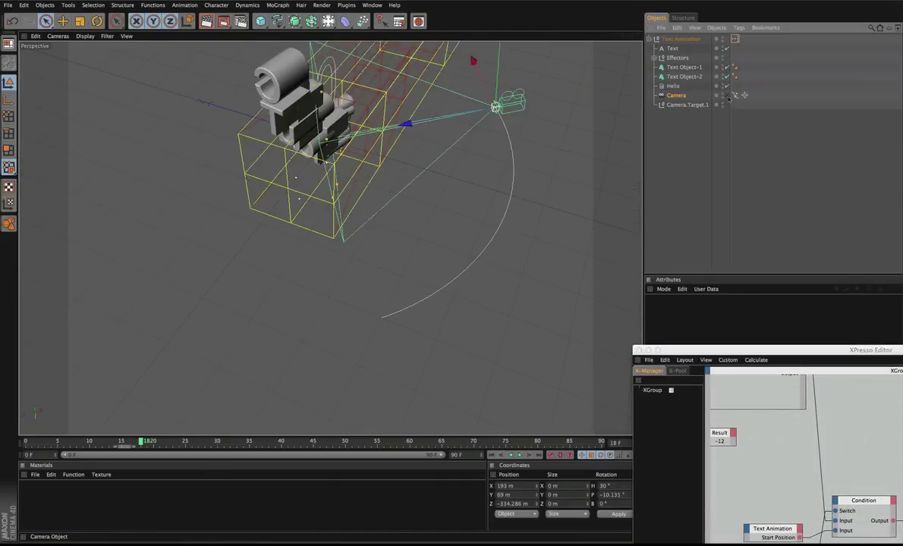
{"action": "left_click", "coordinate": [733, 95]}
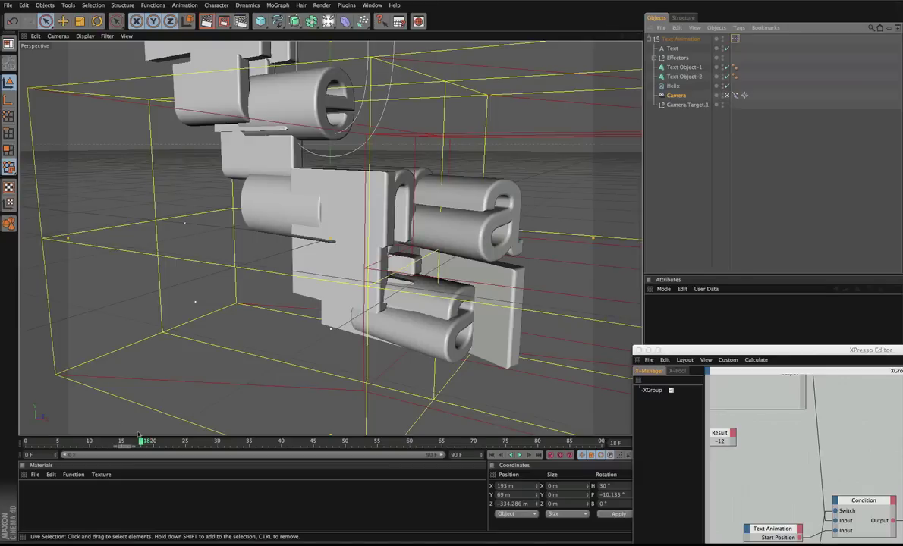
{"action": "left_click", "coordinate": [83, 441]}
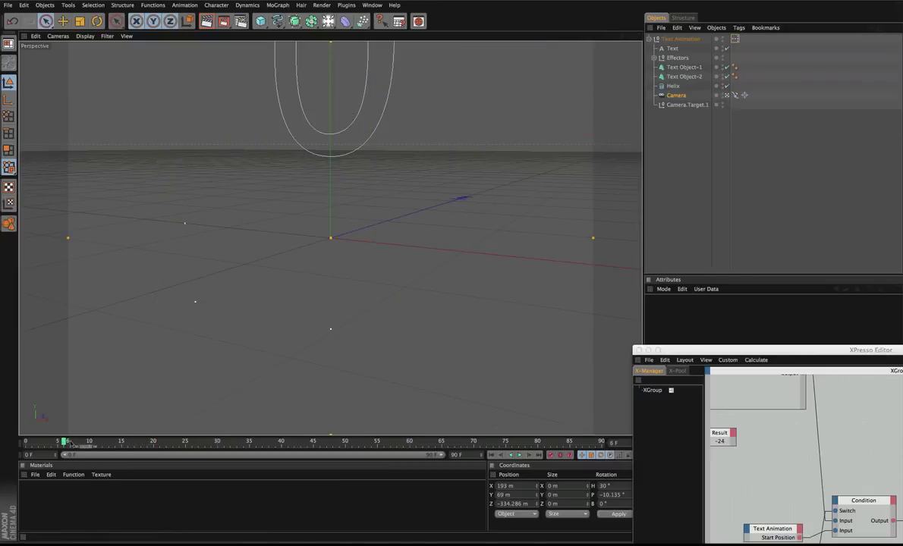
{"action": "left_click_drag", "start_coordinate": [67, 442], "coordinate": [353, 446]}
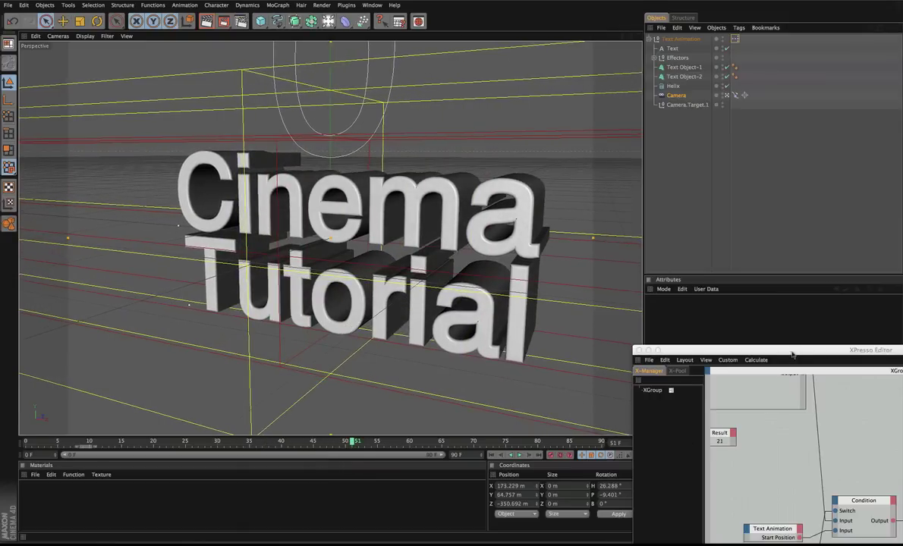
Close the XPresso Editor and reshape the Text Animation null's Camera Ramp into a curve that rises quickly and levels off
{"action": "left_click_drag", "start_coordinate": [792, 354], "coordinate": [320, 321]}
{"action": "left_click", "coordinate": [556, 199]}
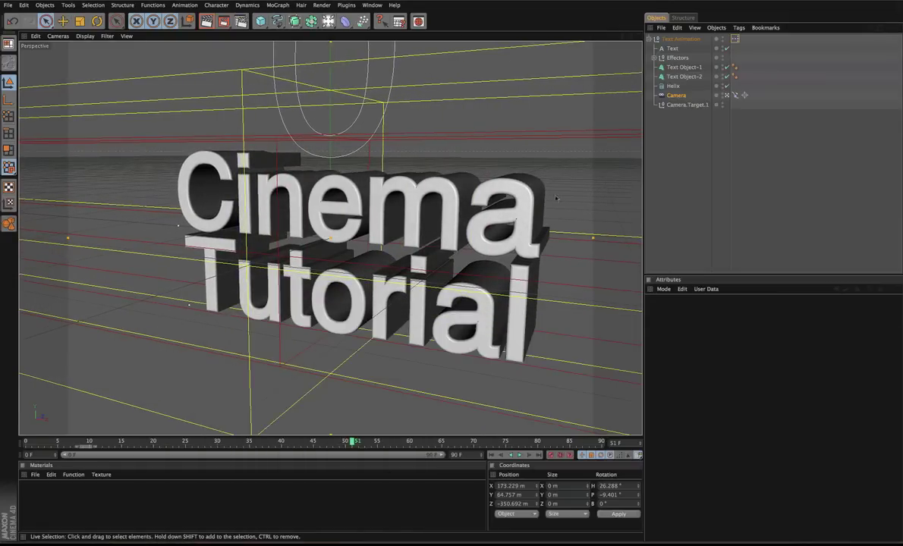
{"action": "left_click", "coordinate": [680, 38]}
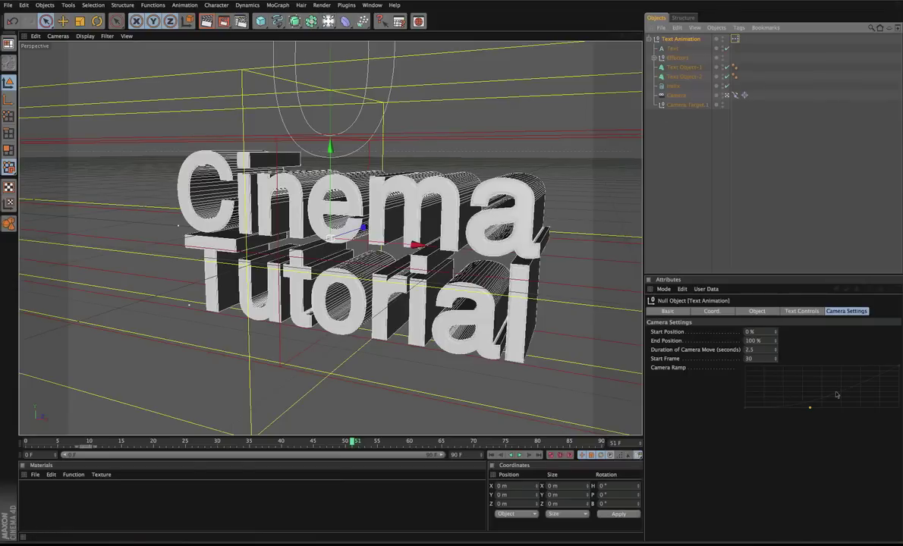
{"action": "left_click_drag", "start_coordinate": [810, 410], "coordinate": [762, 422]}
{"action": "left_click_drag", "start_coordinate": [853, 381], "coordinate": [889, 370]}
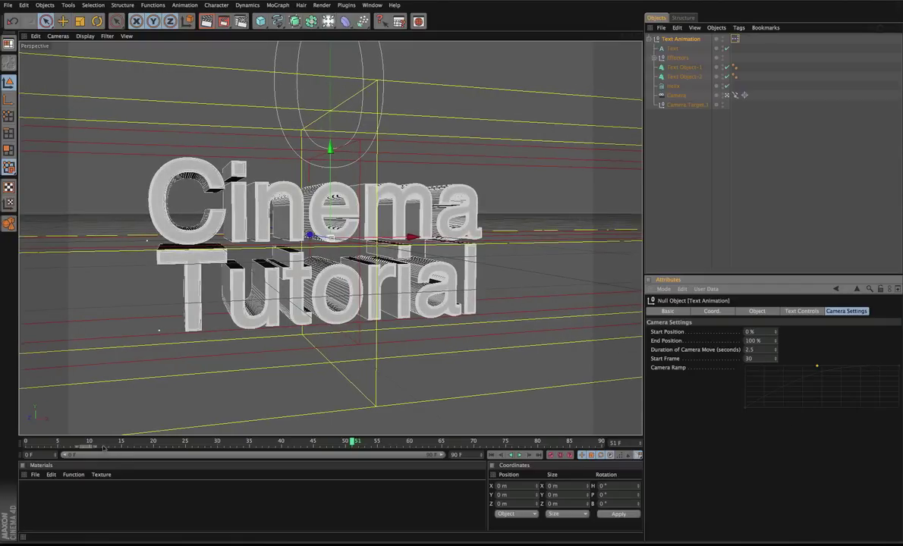
Set the Start Frame in the Camera Settings to 13 and preview the camera move up to frame 41
{"action": "mouse_move", "coordinate": [103, 448]}
{"action": "left_mouse_down"}
{"action": "mouse_move", "coordinate": [586, 446]}
{"action": "mouse_move", "coordinate": [57, 446]}
{"action": "mouse_move", "coordinate": [383, 446]}
{"action": "mouse_move", "coordinate": [95, 447]}
{"action": "mouse_move", "coordinate": [288, 446]}
{"action": "mouse_move", "coordinate": [109, 451]}
{"action": "left_mouse_up"}
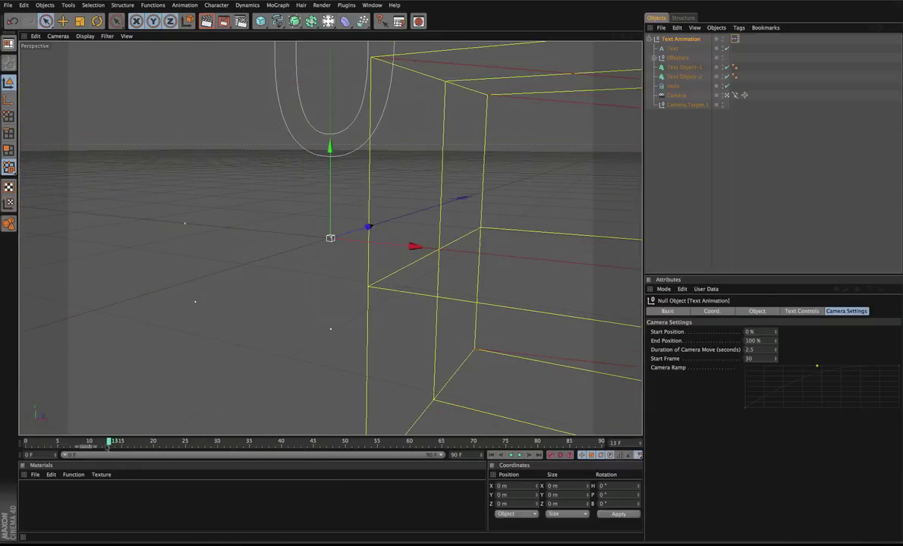
{"action": "left_click_drag", "start_coordinate": [114, 448], "coordinate": [167, 445]}
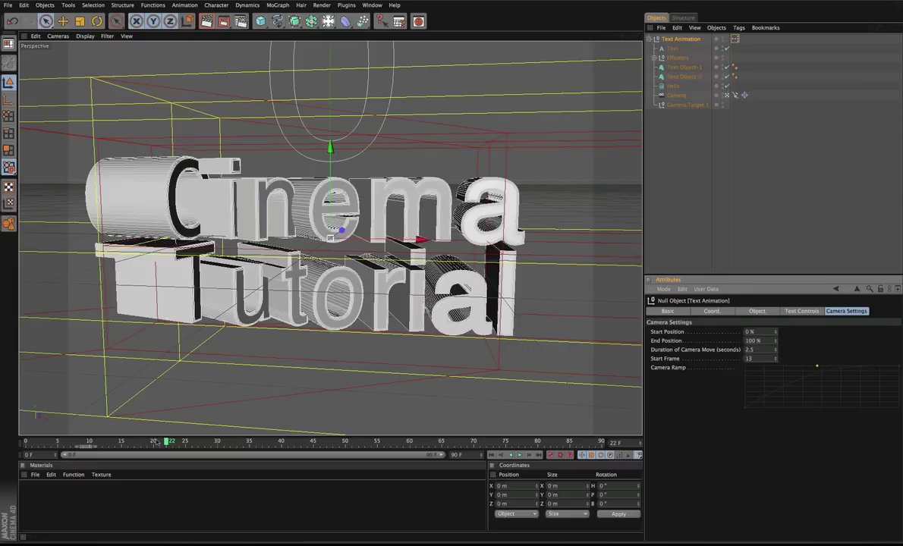
{"action": "left_click_drag", "start_coordinate": [134, 442], "coordinate": [291, 446]}
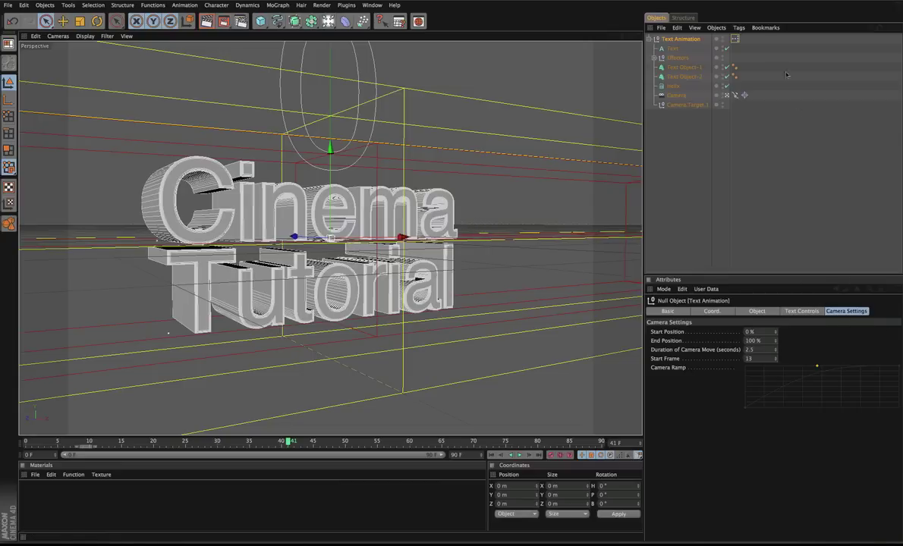
Reopen the Text Animation null's XPresso graph and move the Align To Spline node up beside the Range Mapper
{"action": "double_click", "coordinate": [734, 39]}
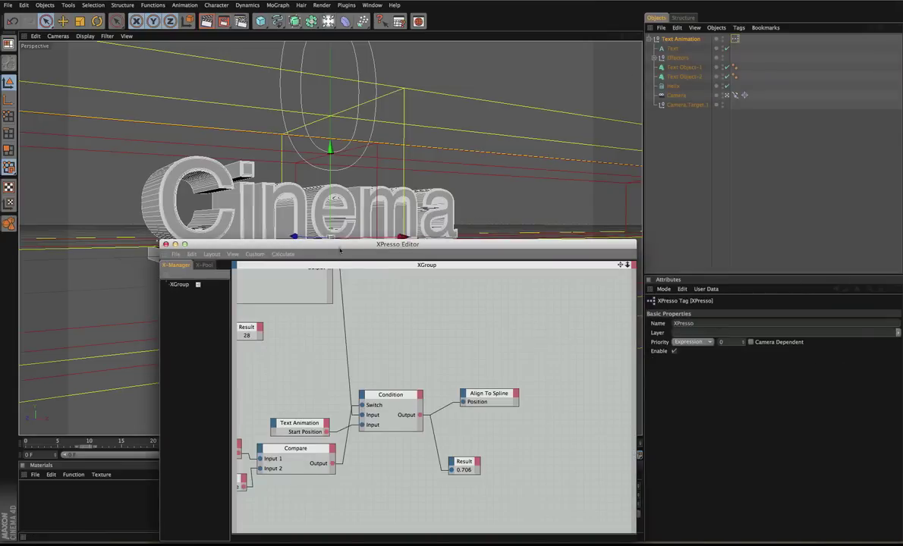
{"action": "left_click_drag", "start_coordinate": [340, 250], "coordinate": [339, 88]}
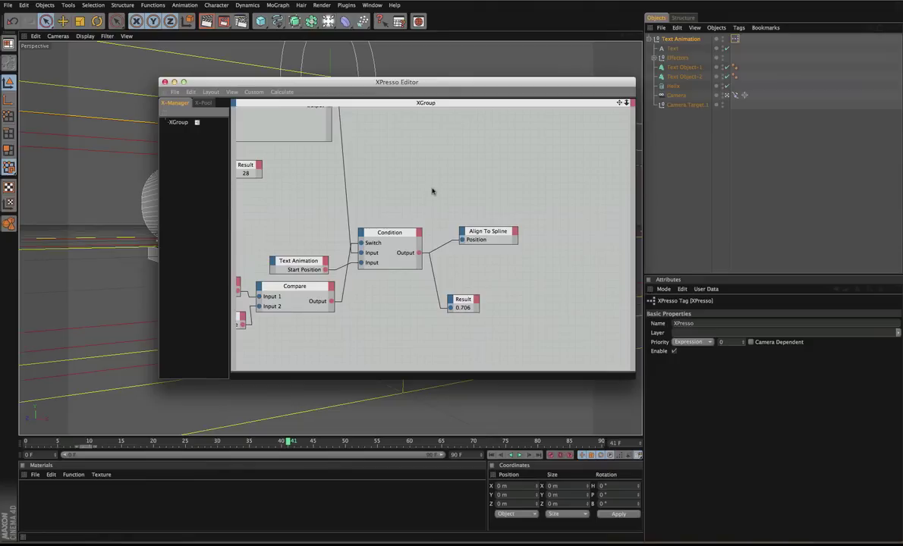
{"action": "right_click_drag", "start_coordinate": [432, 191], "coordinate": [427, 195], "text": "alt"}
{"action": "middle_click_drag", "start_coordinate": [427, 196], "coordinate": [507, 157], "text": "alt"}
{"action": "right_click_drag", "start_coordinate": [507, 157], "coordinate": [500, 160], "text": "alt"}
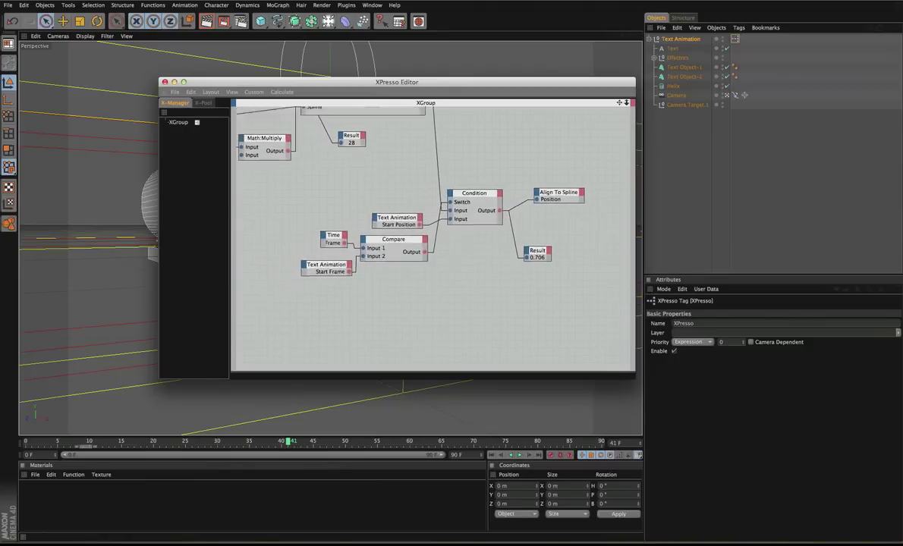
{"action": "right_click_drag", "start_coordinate": [543, 191], "coordinate": [551, 194], "text": "alt"}
{"action": "middle_click_drag", "start_coordinate": [551, 193], "coordinate": [564, 252], "text": "alt"}
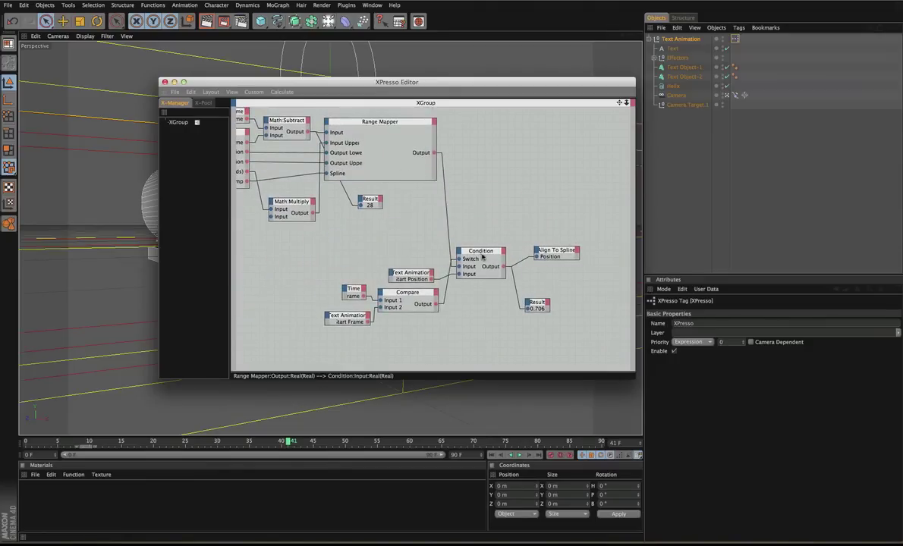
{"action": "left_click_drag", "start_coordinate": [552, 252], "coordinate": [522, 151]}
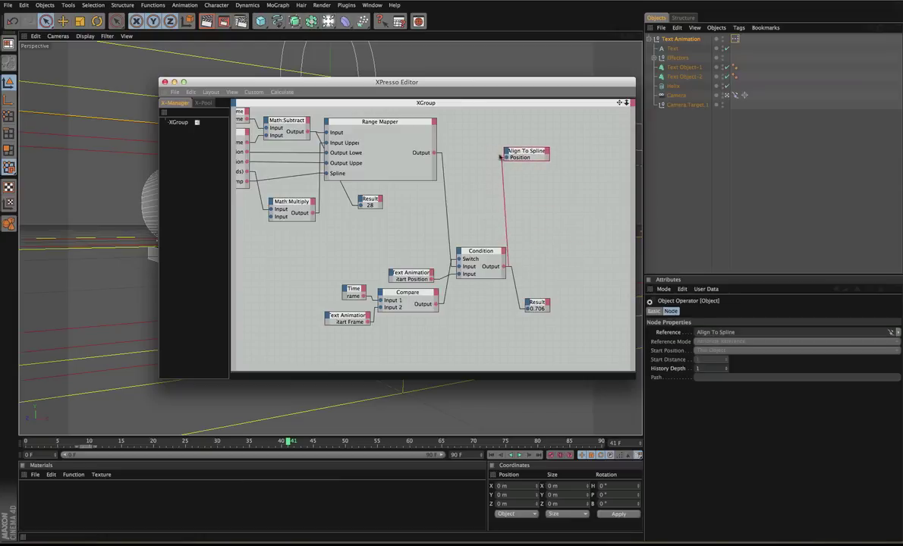
Remove the Condition node's link to Align To Spline and connect the Range Mapper output to its Position input instead
{"action": "scroll", "coordinate": [522, 157], "scroll_direction": "up", "scroll_amount": 1}
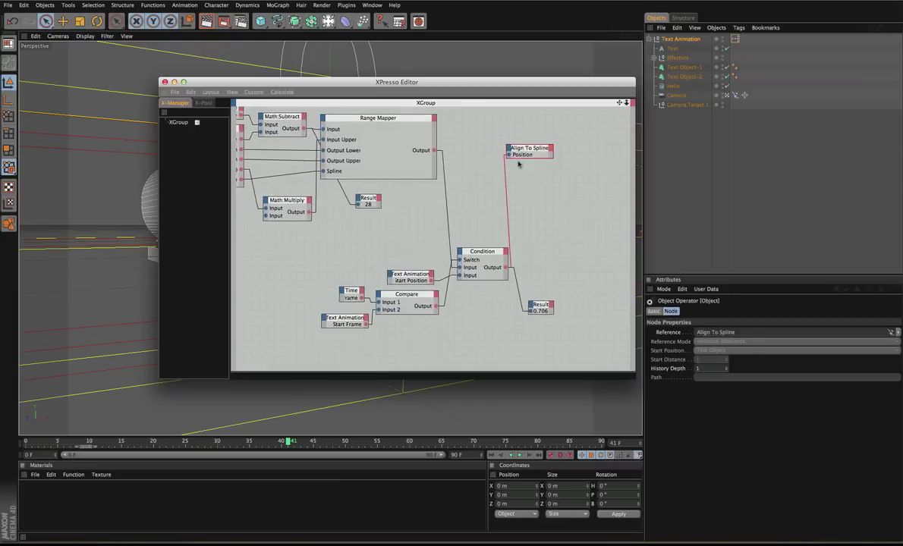
{"action": "key", "text": "Delete"}
{"action": "left_click", "coordinate": [446, 205]}
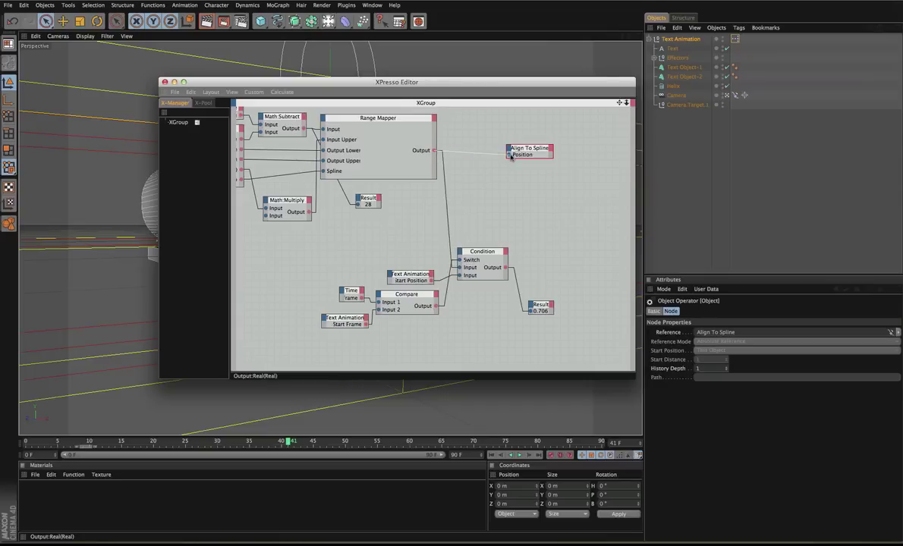
{"action": "left_click_drag", "start_coordinate": [509, 156], "coordinate": [510, 156]}
{"action": "middle_click_drag", "start_coordinate": [424, 148], "coordinate": [443, 196]}
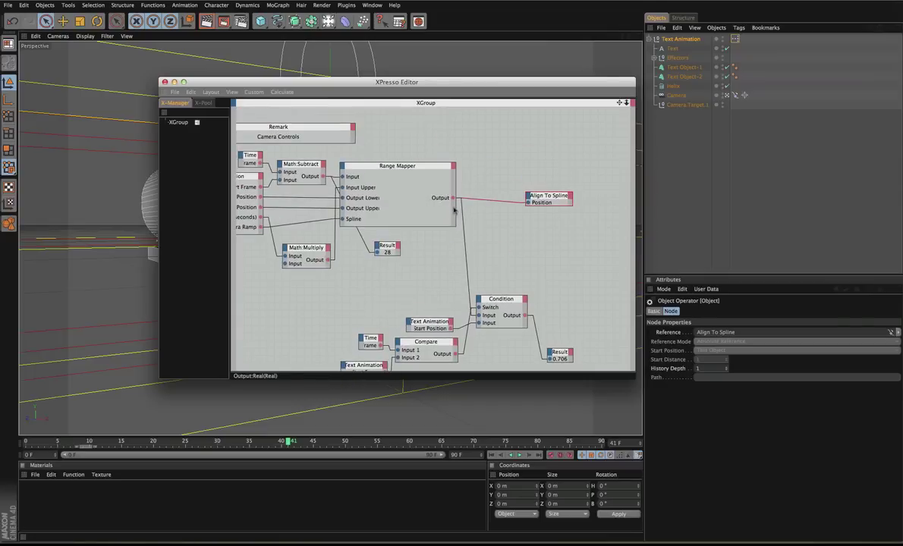
{"action": "middle_click_drag", "start_coordinate": [319, 107], "coordinate": [362, 109]}
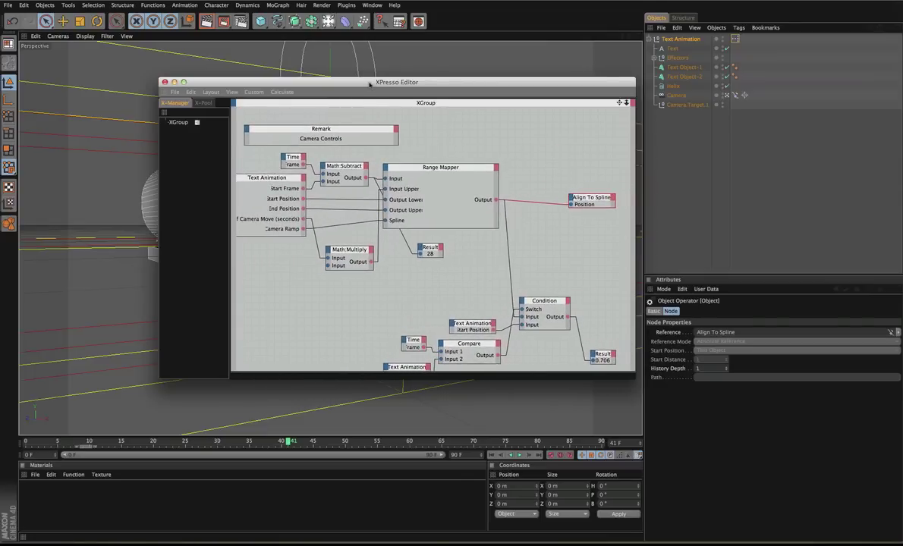
Move the XPresso Editor away from the text and test the directly connected camera move up to frame 46
{"action": "left_click_drag", "start_coordinate": [369, 84], "coordinate": [641, 387]}
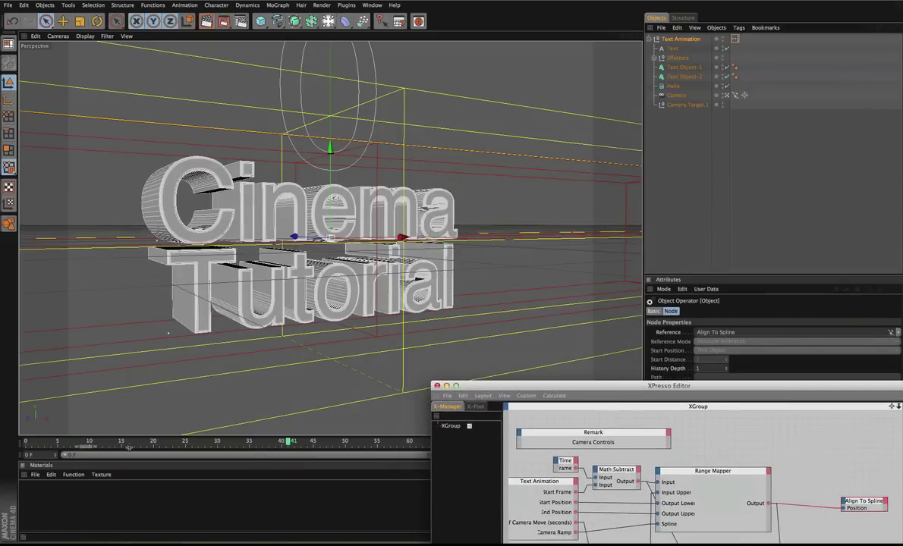
{"action": "left_click_drag", "start_coordinate": [129, 444], "coordinate": [321, 442]}
{"action": "left_click_drag", "start_coordinate": [891, 406], "coordinate": [874, 307]}
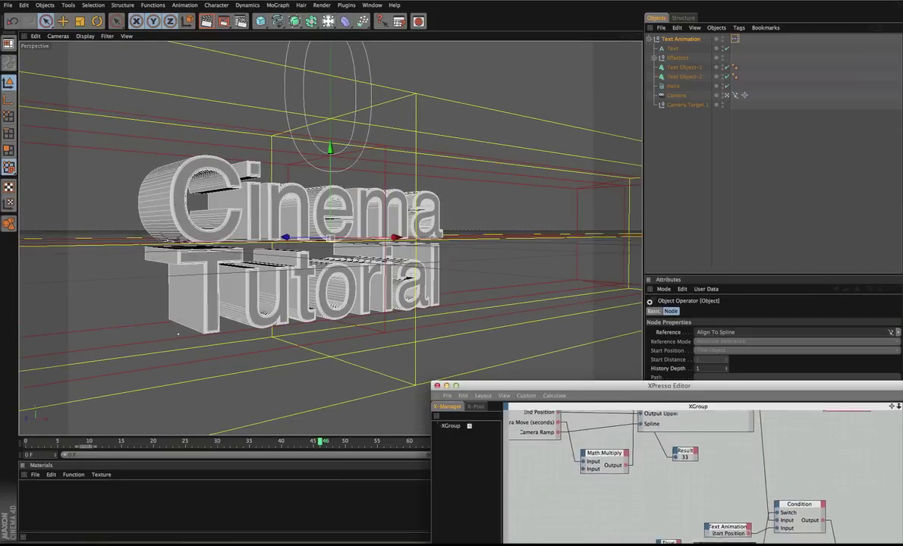
Scrub the timeline back to frame 13 and on to frame 9 with the Text Animation null's Camera Settings shown
{"action": "left_click_drag", "start_coordinate": [218, 447], "coordinate": [148, 447]}
{"action": "mouse_move", "coordinate": [113, 449]}
{"action": "left_mouse_down"}
{"action": "mouse_move", "coordinate": [28, 455]}
{"action": "mouse_move", "coordinate": [154, 465]}
{"action": "mouse_move", "coordinate": [110, 459]}
{"action": "left_mouse_up"}
{"action": "left_click", "coordinate": [677, 38]}
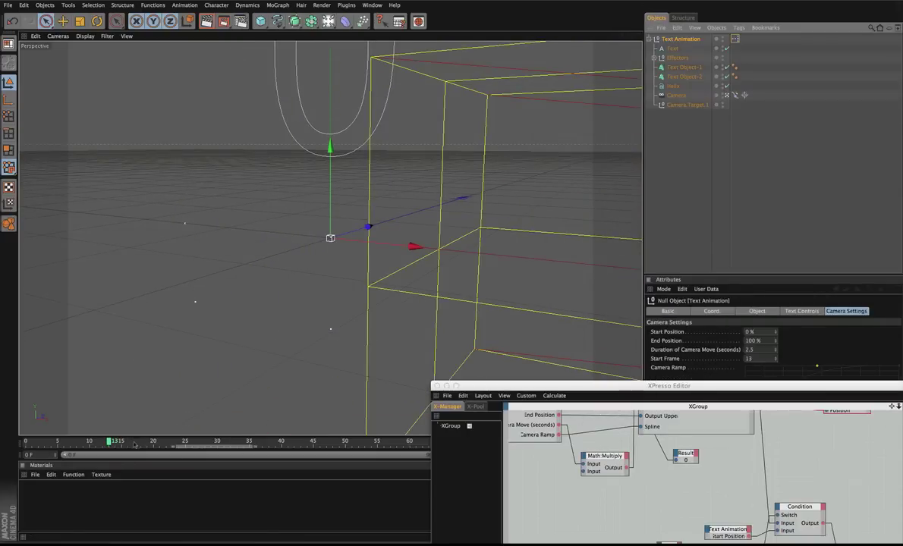
{"action": "left_click_drag", "start_coordinate": [111, 441], "coordinate": [85, 444]}
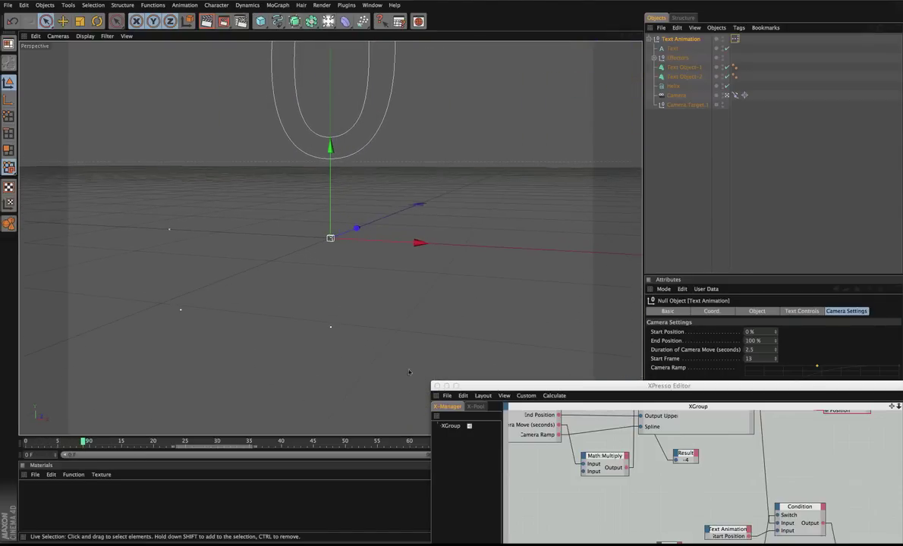
Bring the Condition, Compare and Start Position nodes into view and examine them while scrubbing to frame 13
{"action": "left_click_drag", "start_coordinate": [784, 394], "coordinate": [682, 184]}
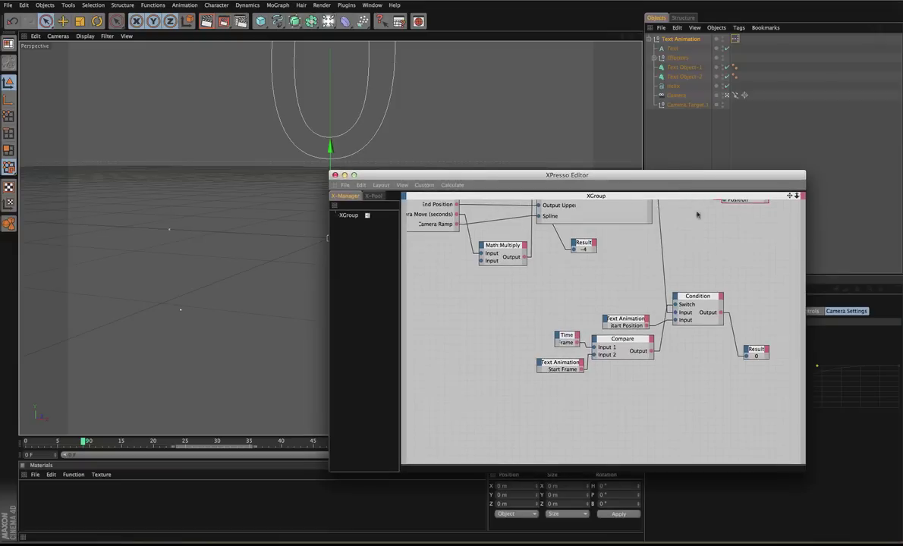
{"action": "left_click_drag", "start_coordinate": [543, 387], "coordinate": [538, 413]}
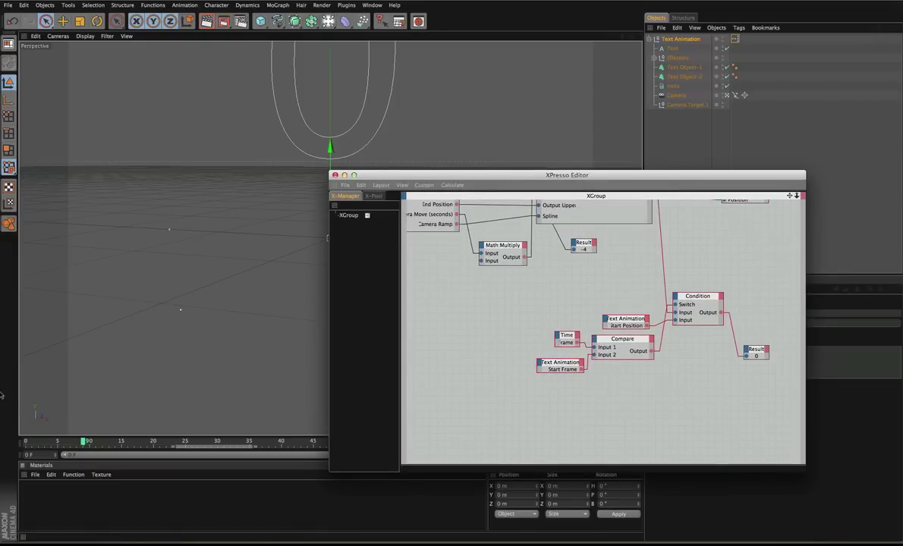
{"action": "left_click", "coordinate": [71, 442]}
{"action": "left_click_drag", "start_coordinate": [71, 443], "coordinate": [111, 442]}
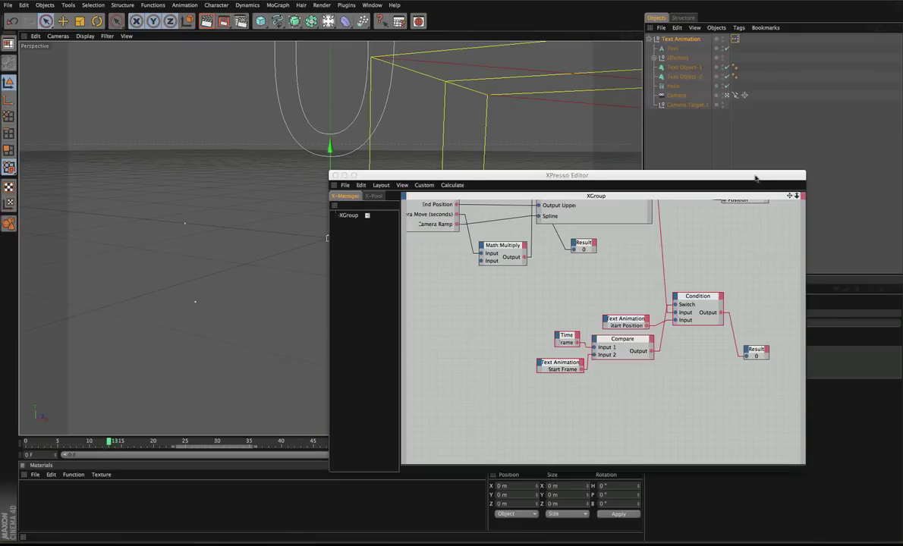
{"action": "left_click_drag", "start_coordinate": [752, 179], "coordinate": [740, 187]}
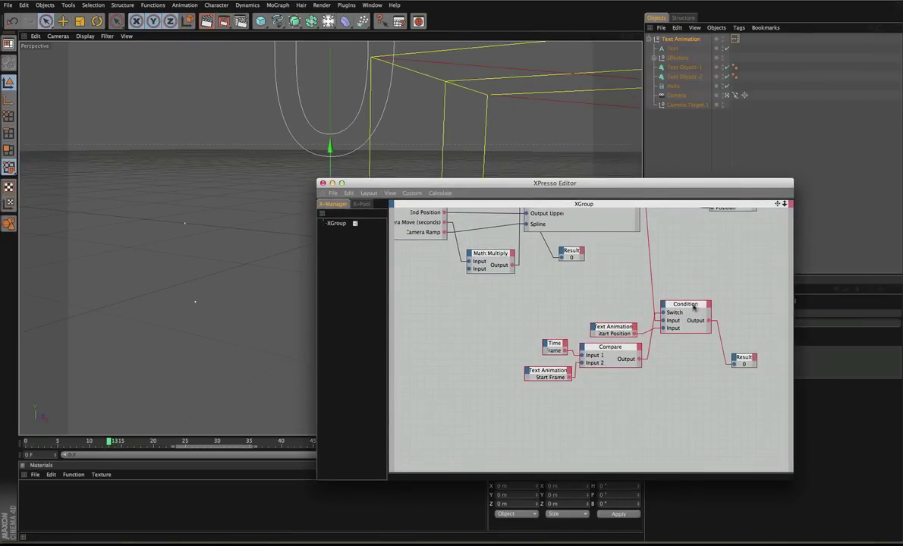
{"action": "left_click", "coordinate": [609, 327]}
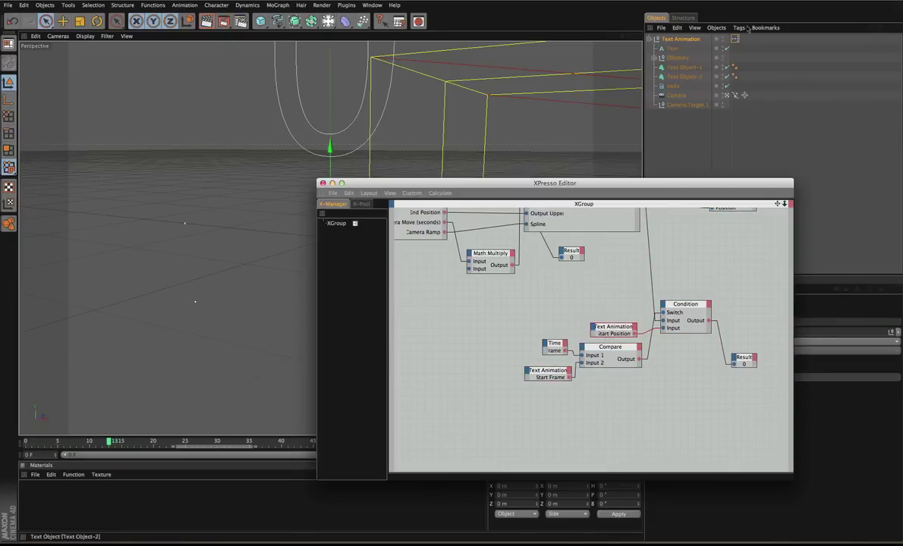
Set the Start Position in the Text Animation null's Camera Settings to 10 %
{"action": "left_click", "coordinate": [652, 99]}
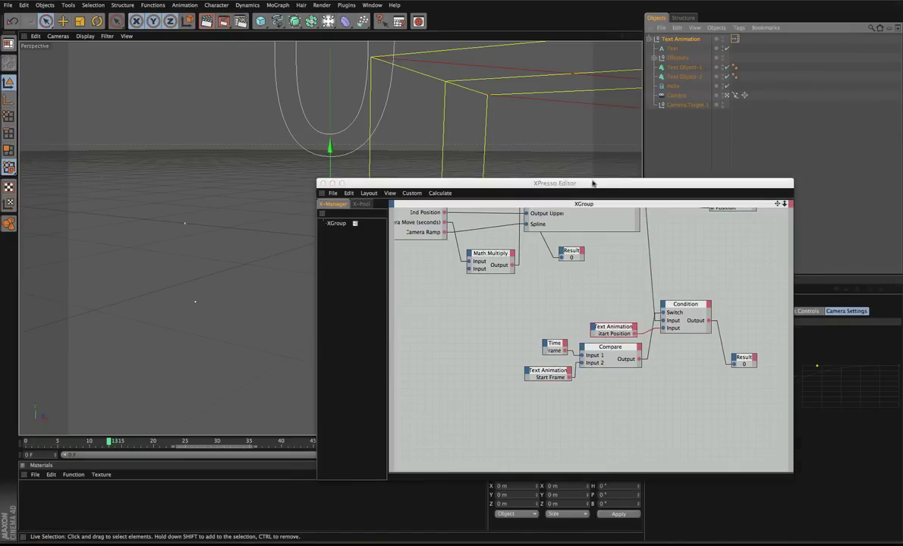
{"action": "left_click_drag", "start_coordinate": [594, 182], "coordinate": [444, 251]}
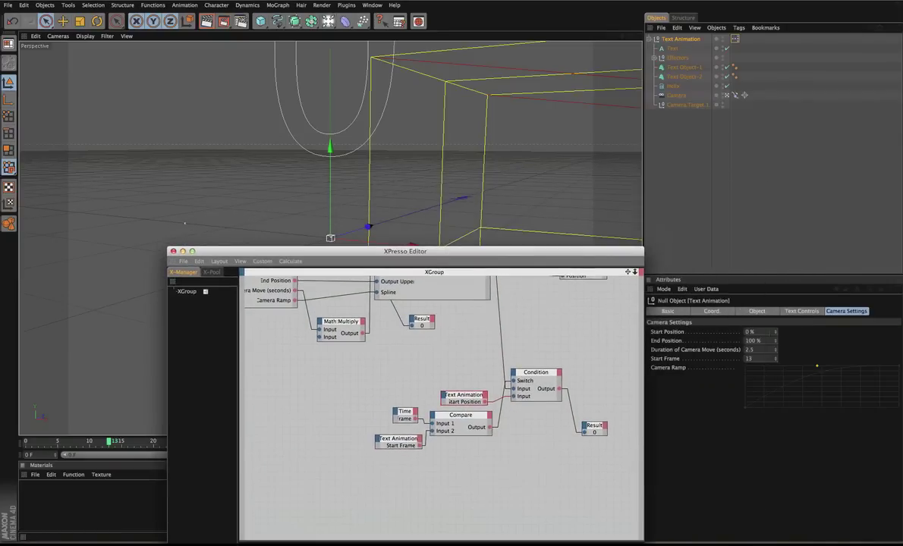
{"action": "left_click", "coordinate": [750, 332]}
{"action": "key", "text": "Return"}
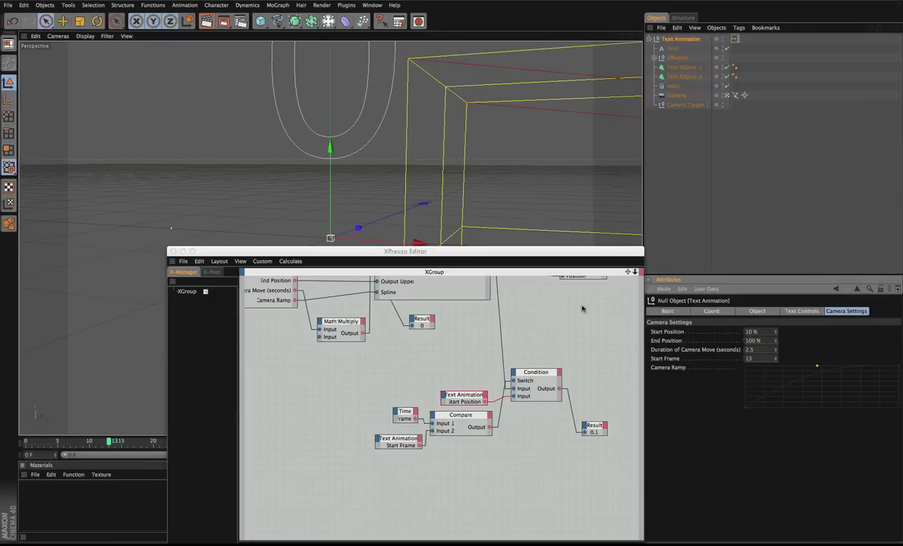
Connect the Condition node's output to the Align To Spline node's Position input in place of the Range Mapper link
{"action": "middle_click_drag", "start_coordinate": [590, 296], "coordinate": [586, 308]}
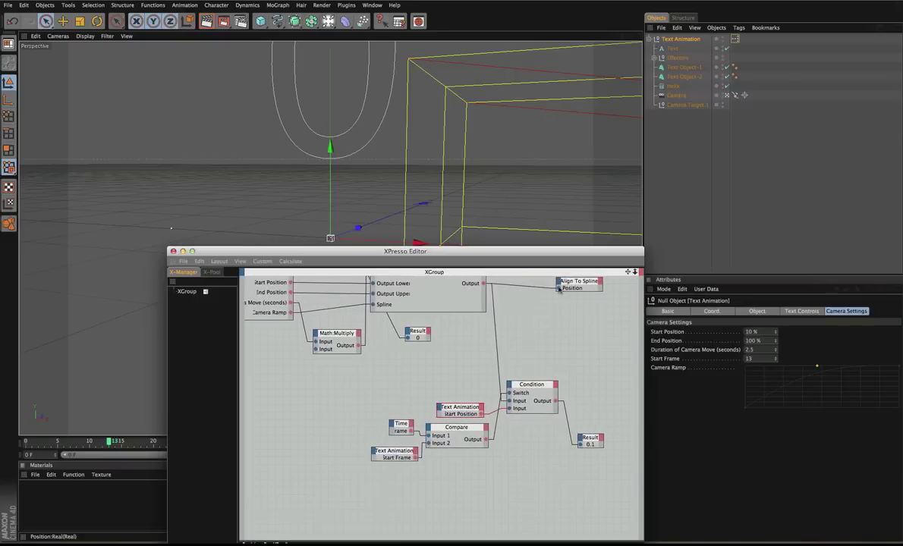
{"action": "left_click_drag", "start_coordinate": [558, 289], "coordinate": [557, 401]}
{"action": "left_click", "coordinate": [459, 408]}
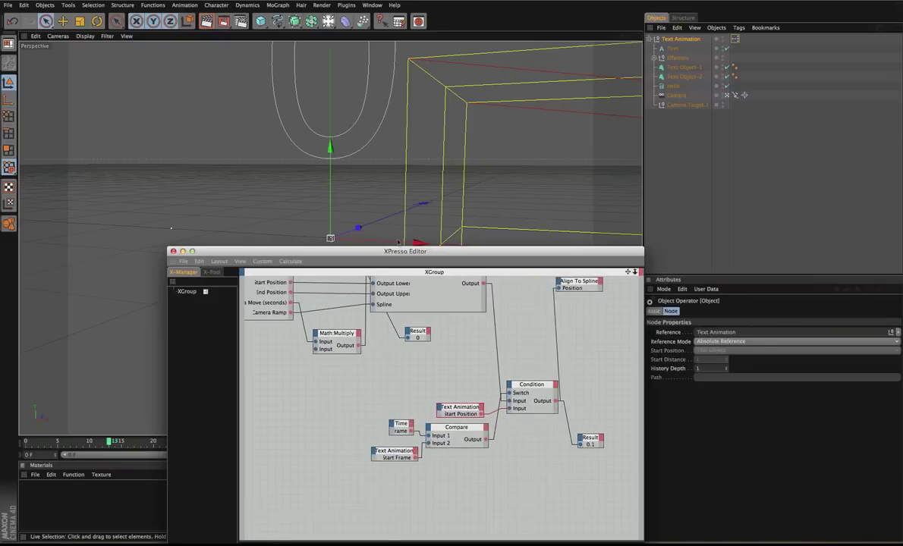
Close the XPresso Editor and test the camera move through frame 90 with the camera's Align To Spline tag properties shown
{"action": "left_click_drag", "start_coordinate": [392, 253], "coordinate": [705, 262]}
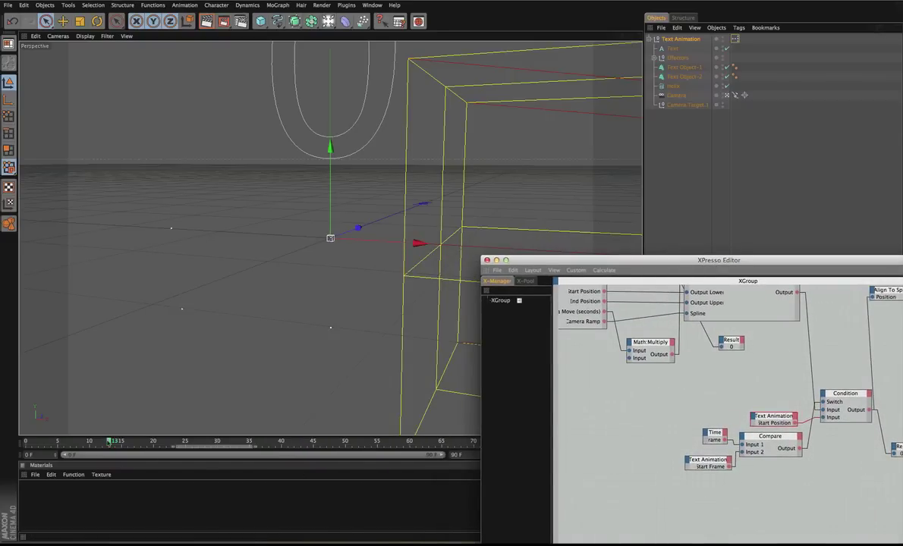
{"action": "mouse_move", "coordinate": [114, 441]}
{"action": "left_mouse_down"}
{"action": "mouse_move", "coordinate": [70, 441]}
{"action": "mouse_move", "coordinate": [131, 441]}
{"action": "mouse_move", "coordinate": [107, 441]}
{"action": "left_mouse_up"}
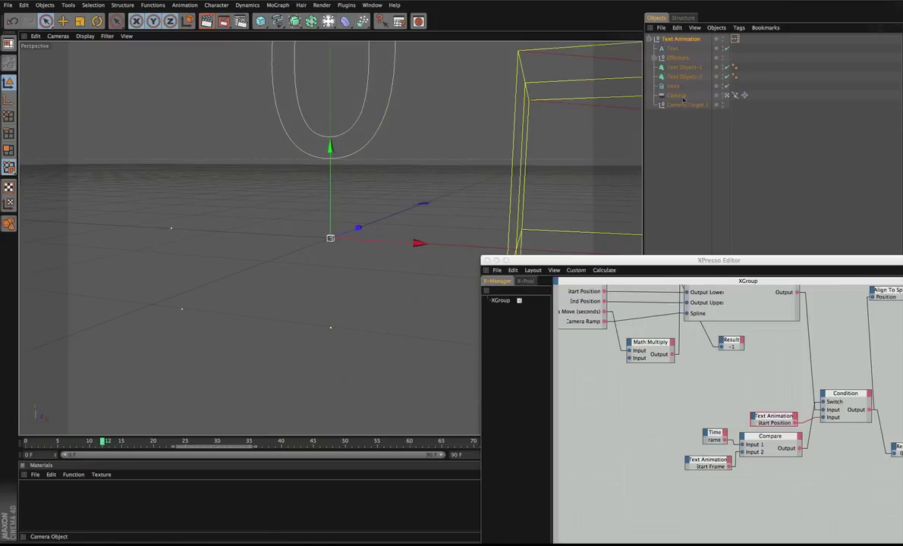
{"action": "left_click", "coordinate": [734, 95]}
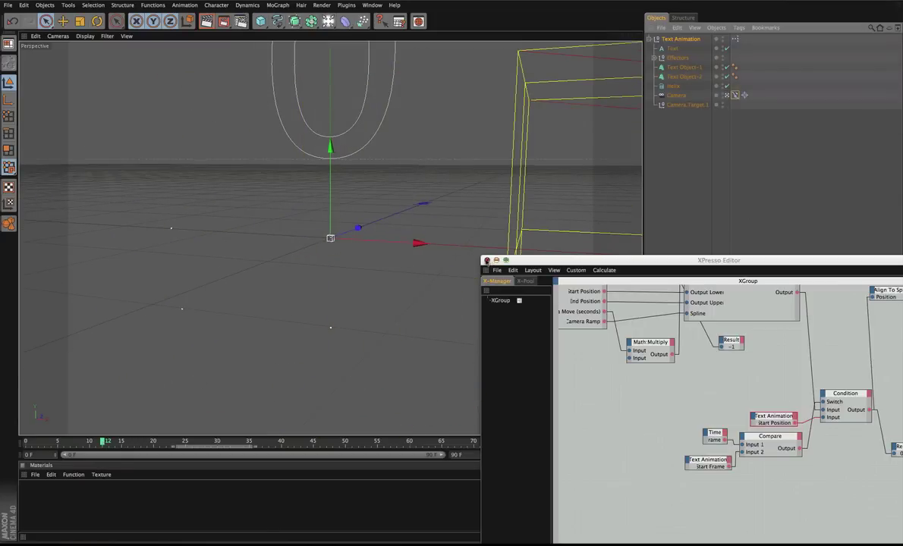
{"action": "left_click", "coordinate": [486, 260]}
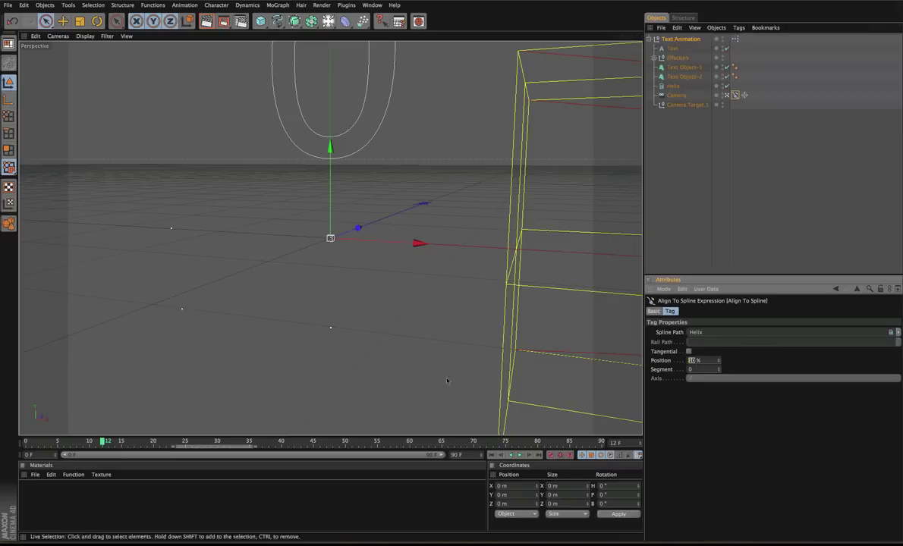
{"action": "left_click", "coordinate": [82, 440]}
{"action": "left_click_drag", "start_coordinate": [86, 441], "coordinate": [601, 440]}
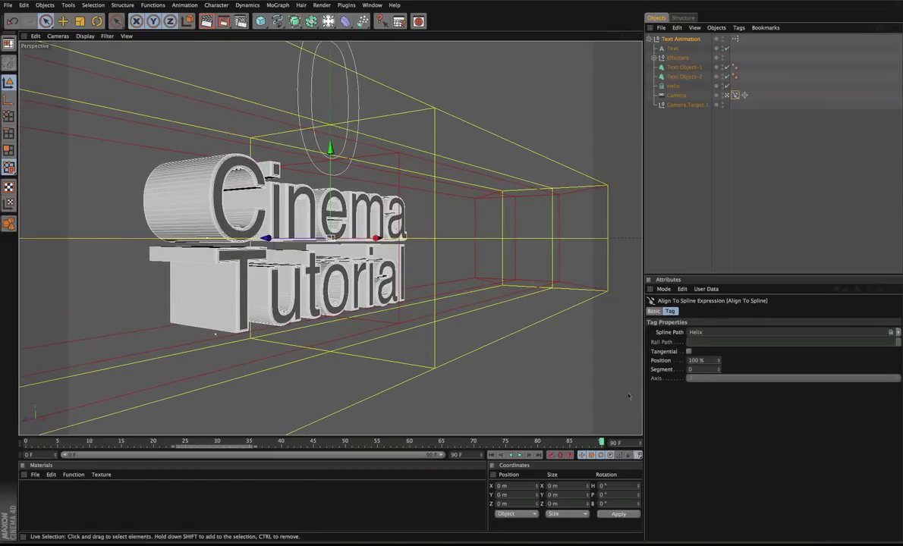
Show the Text Animation null's Text Controls together with its Camera Settings and set Offset Line Height to about -21.15
{"action": "left_click", "coordinate": [680, 41]}
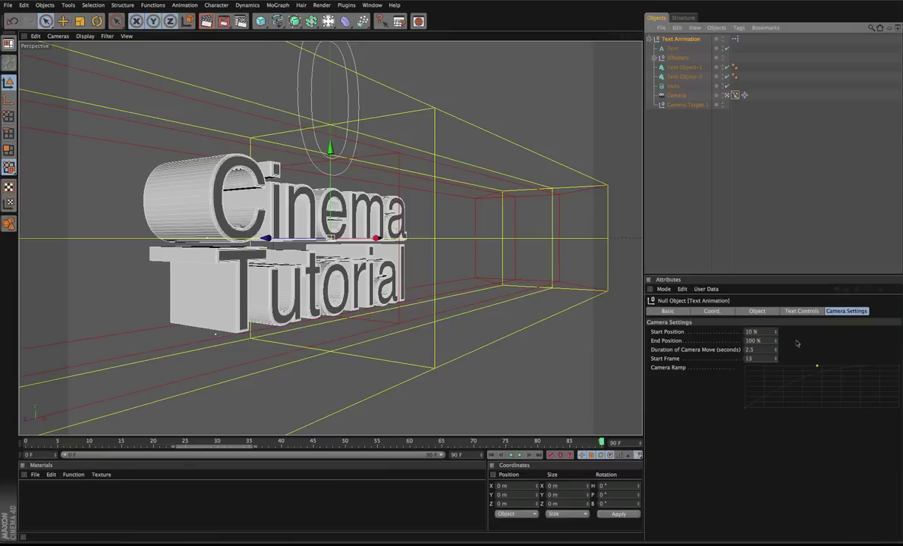
{"action": "left_click", "coordinate": [793, 312], "text": "shift"}
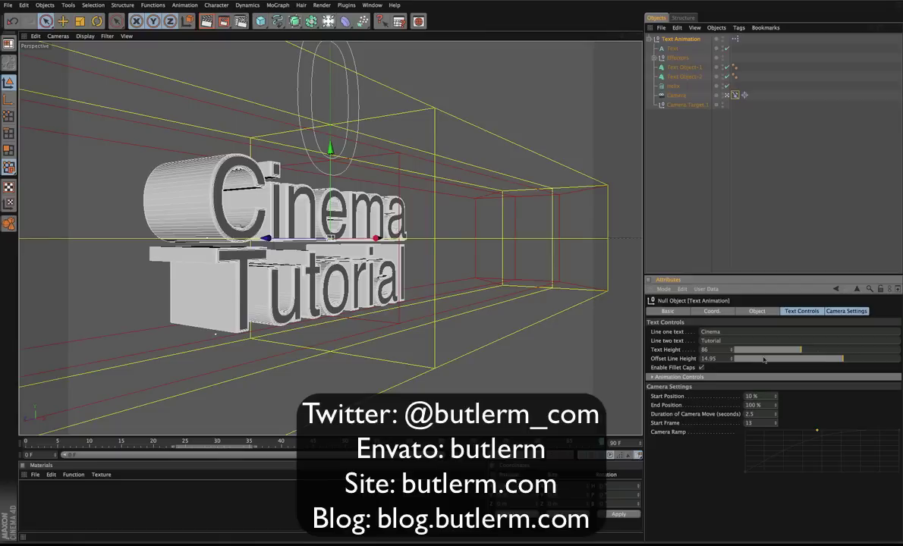
{"action": "left_click_drag", "start_coordinate": [764, 360], "coordinate": [784, 364]}
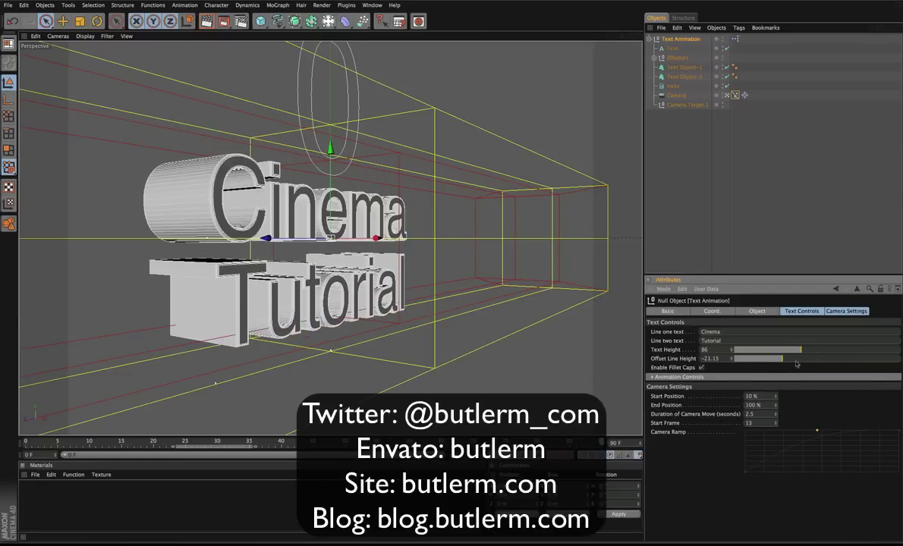